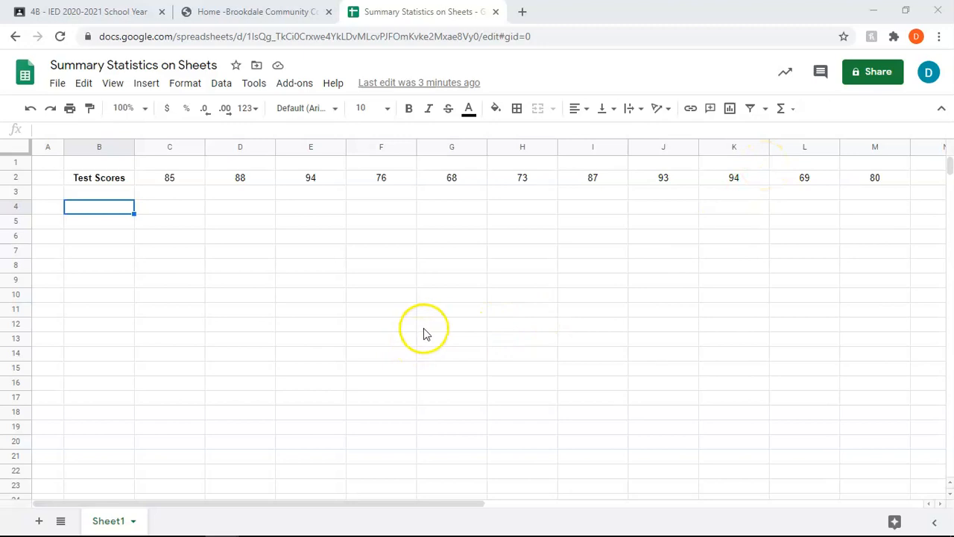
# Try pasting a copy of the test scores in C2:M2 starting at cell B3, and undo the paste.
pyautogui.moveTo(175, 181); pyautogui.dragTo(900, 177)
pyautogui.hotkey('ctrl', 'c')
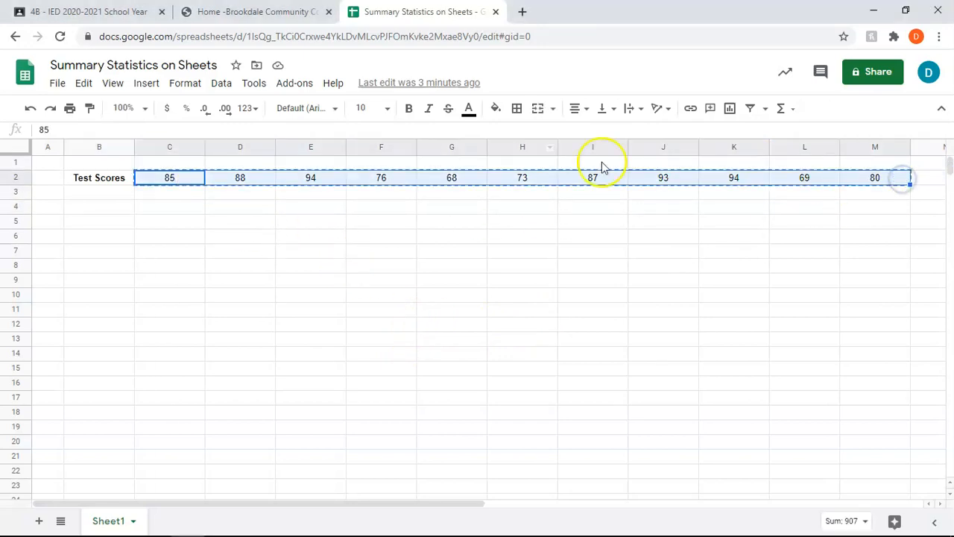
pyautogui.click(84, 195)
pyautogui.hotkey('ctrl', 'v')
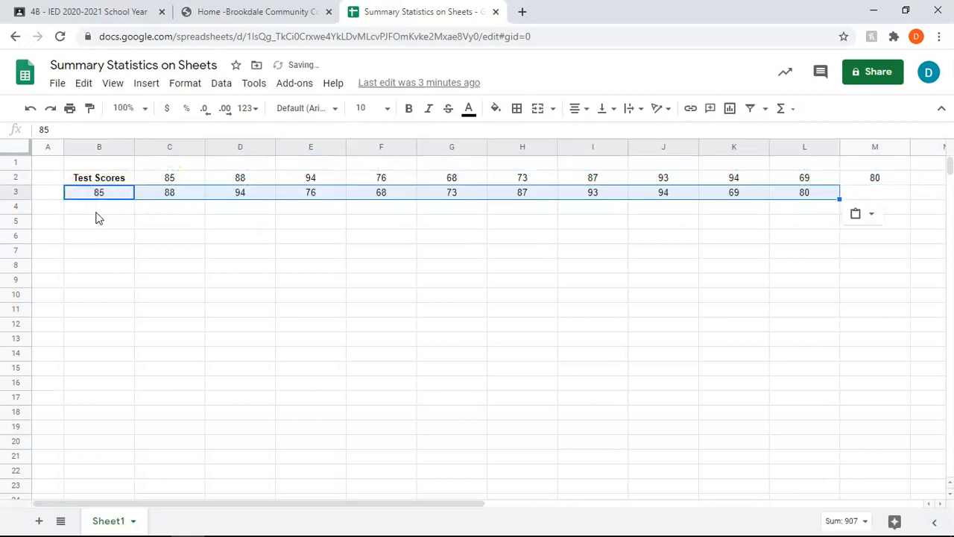
pyautogui.hotkey('ctrl', 'z')
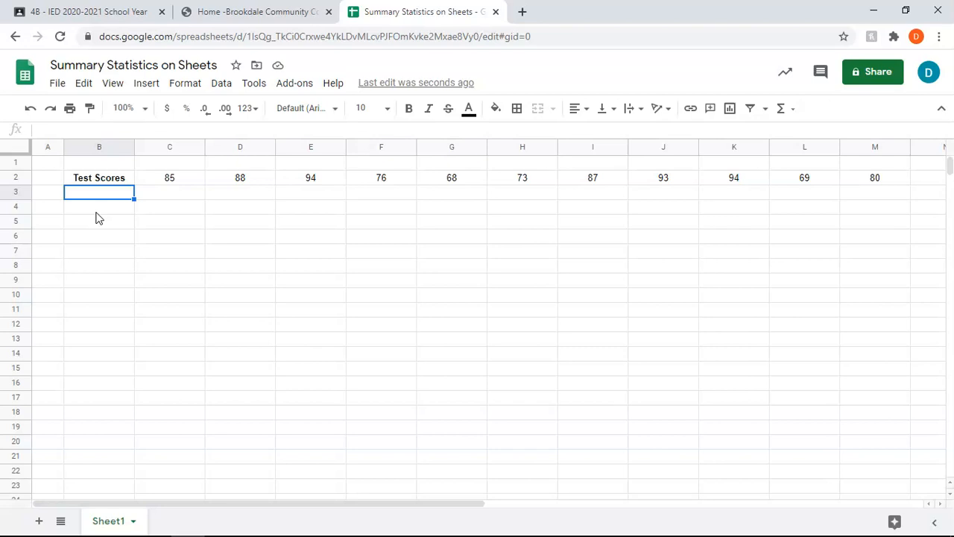
# Copy the test scores in C2:M2 and examine the Paste special options for cell B4.
pyautogui.moveTo(170, 177); pyautogui.dragTo(869, 179)
pyautogui.rightClick(859, 177)
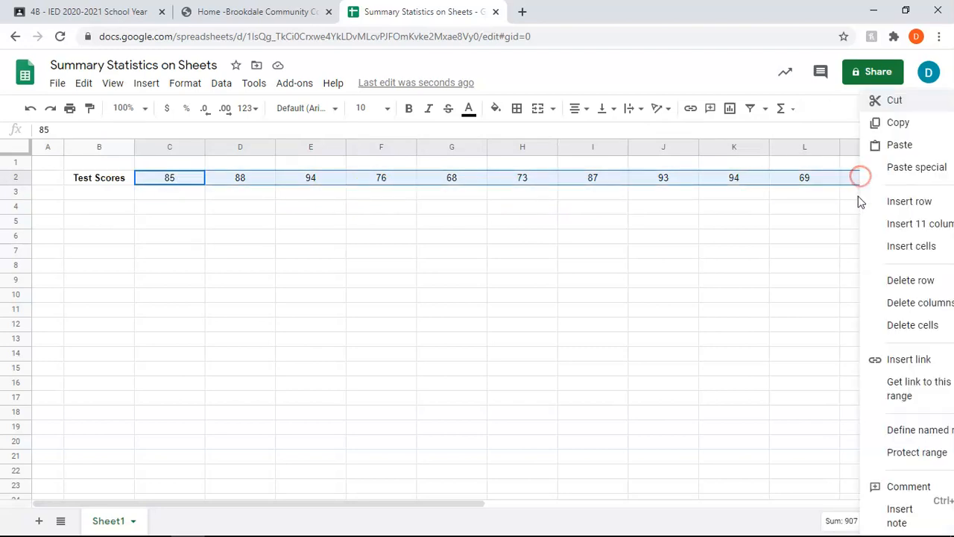
pyautogui.click(898, 123)
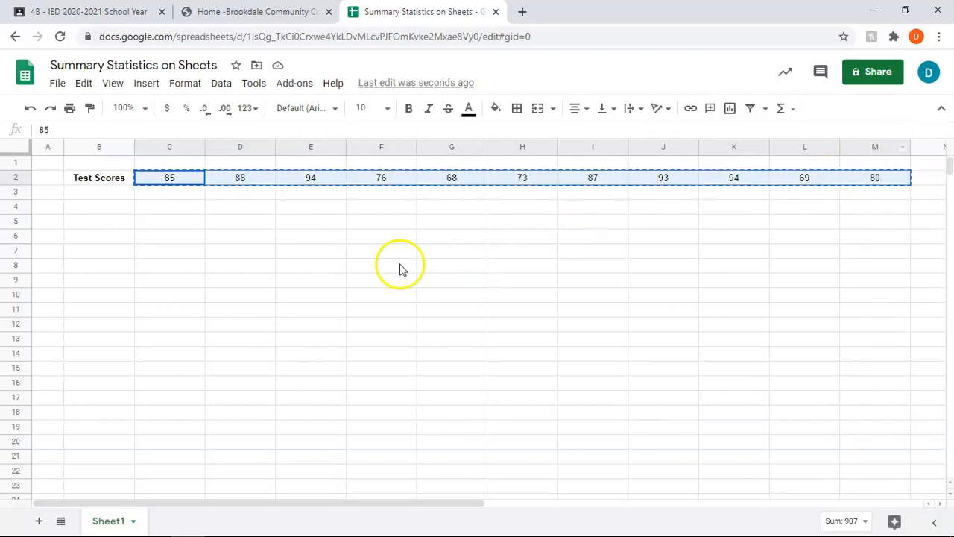
pyautogui.click(99, 209)
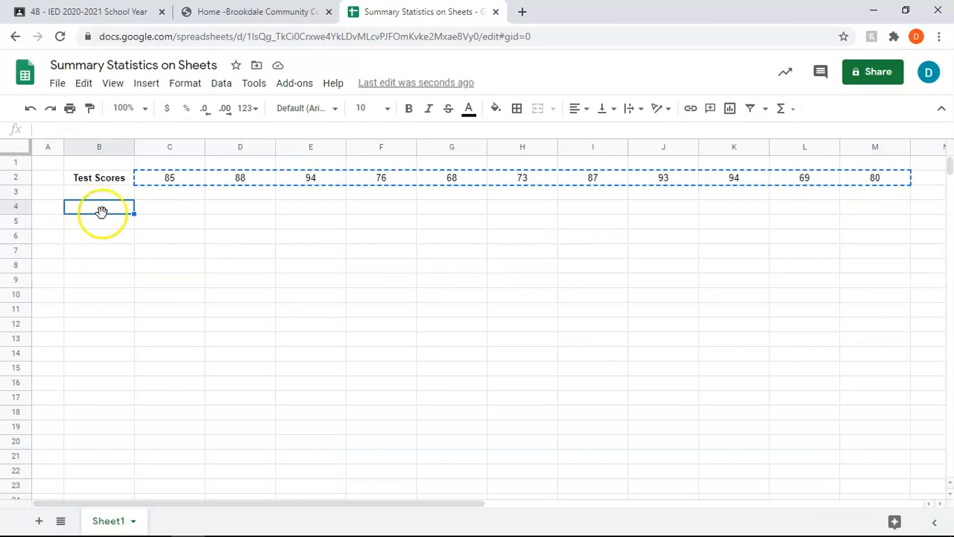
pyautogui.rightClick(101, 211)
pyautogui.moveTo(207, 173)
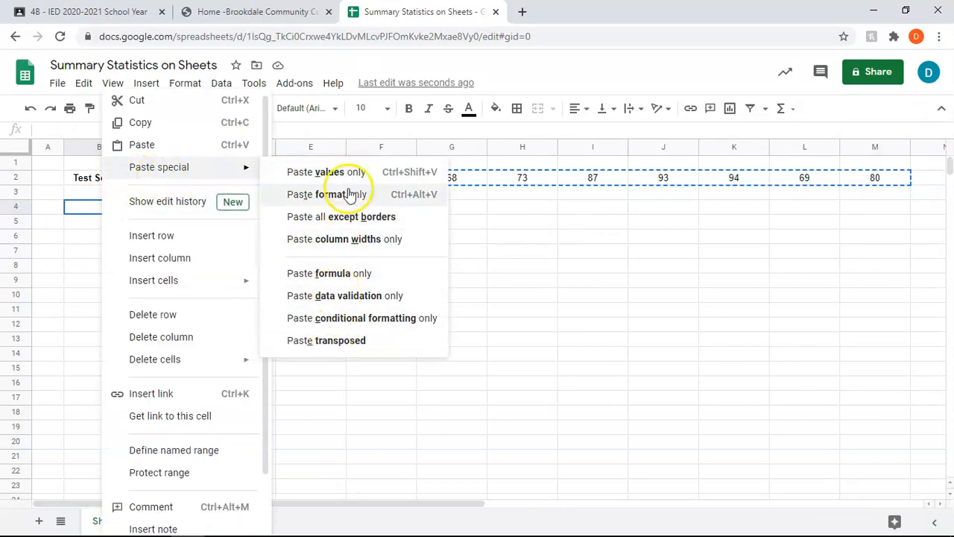
pyautogui.click(551, 285)
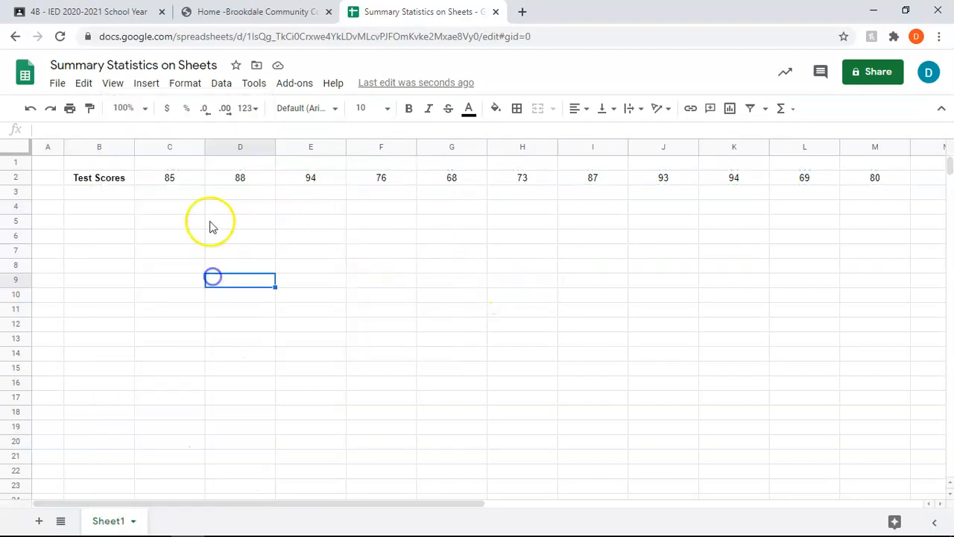
pyautogui.moveTo(171, 179); pyautogui.dragTo(858, 177)
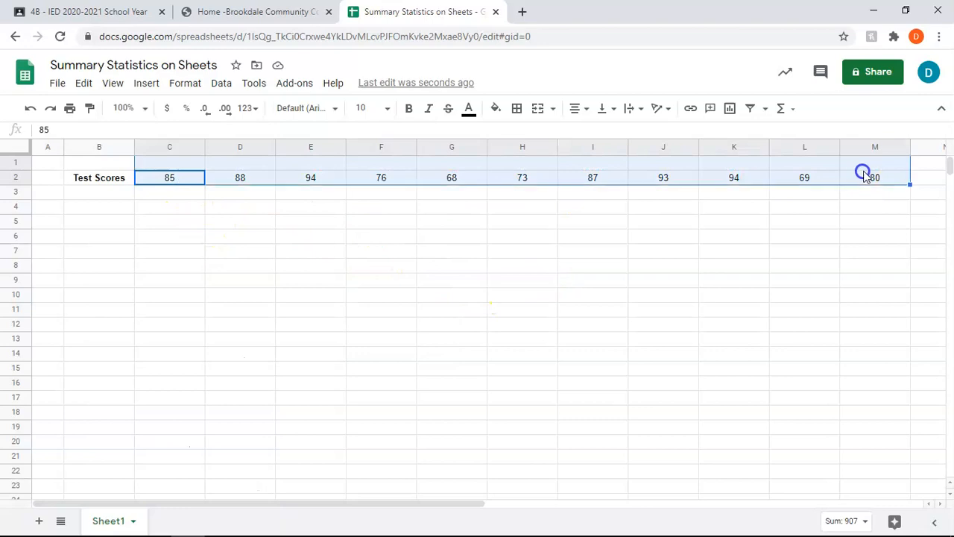
pyautogui.click(857, 222)
pyautogui.click(355, 239)
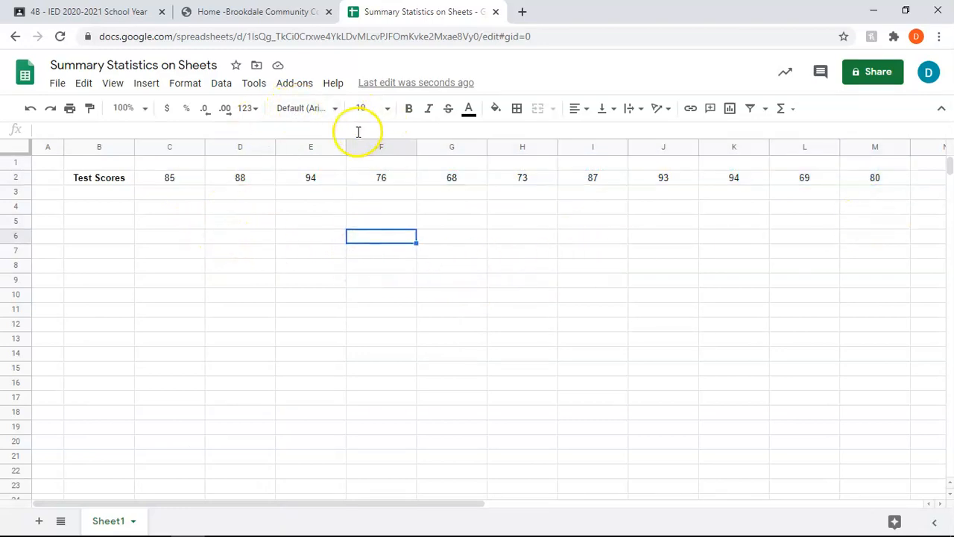
pyautogui.click(201, 237)
pyautogui.click(311, 109)
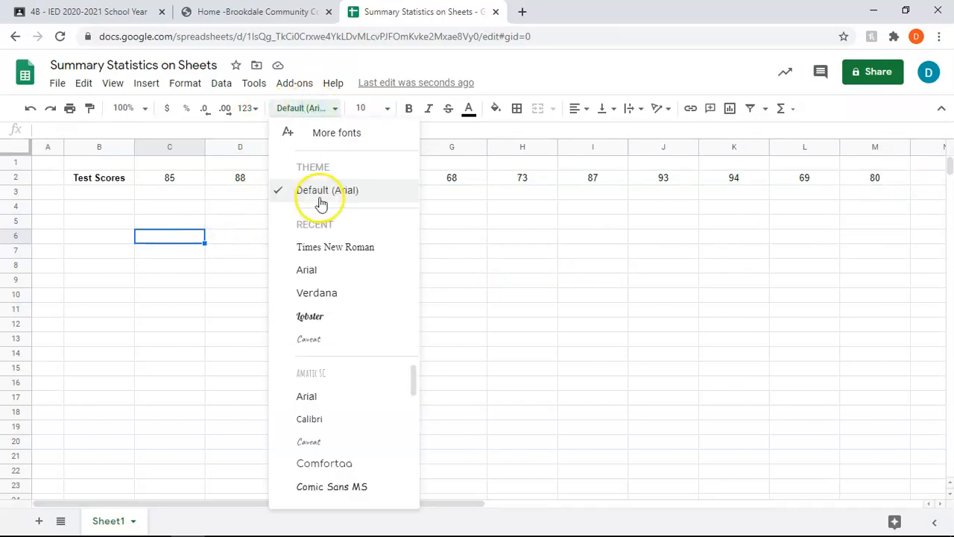
pyautogui.click(465, 258)
# Format the test scores in C2:M2 with the Lobster font, bold and italic.
pyautogui.moveTo(177, 182); pyautogui.dragTo(857, 181)
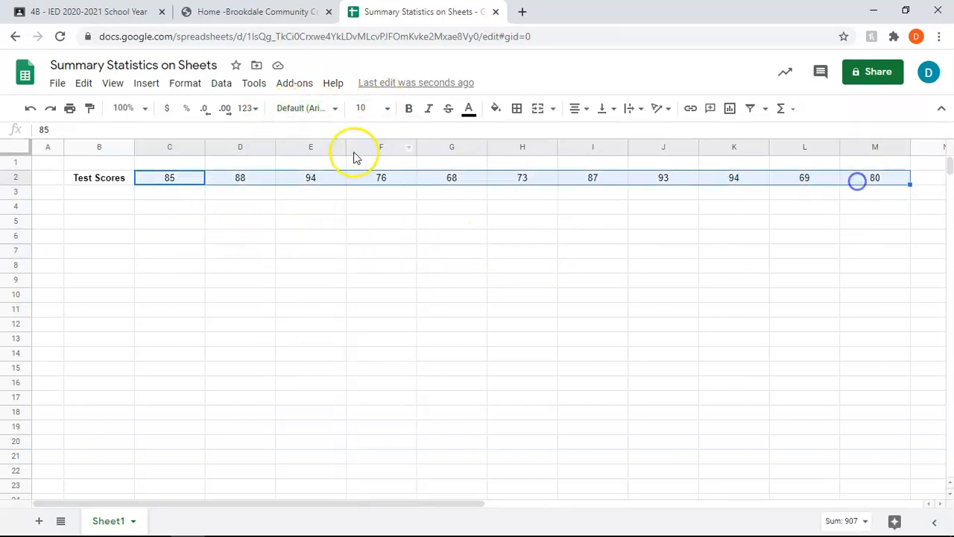
pyautogui.click(335, 110)
pyautogui.click(317, 319)
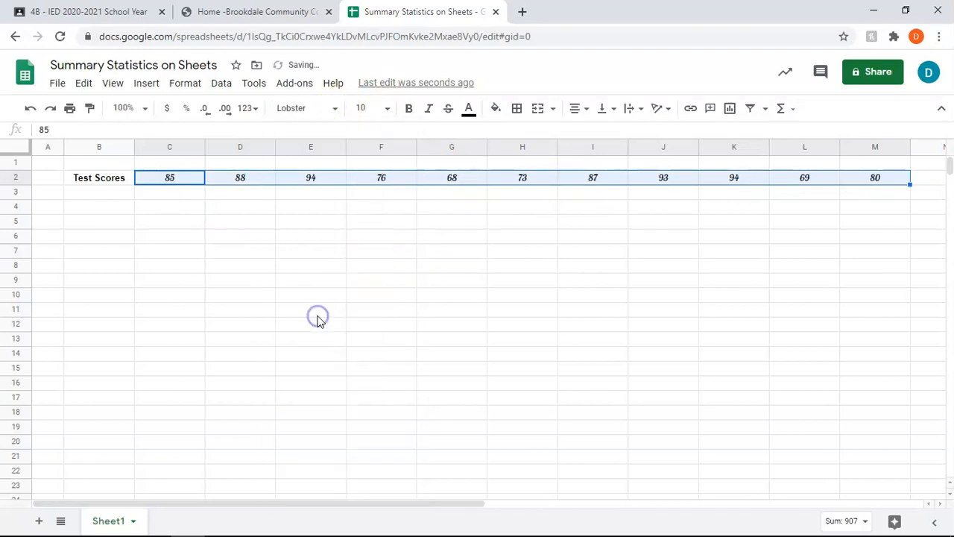
pyautogui.click(412, 110)
pyautogui.click(428, 109)
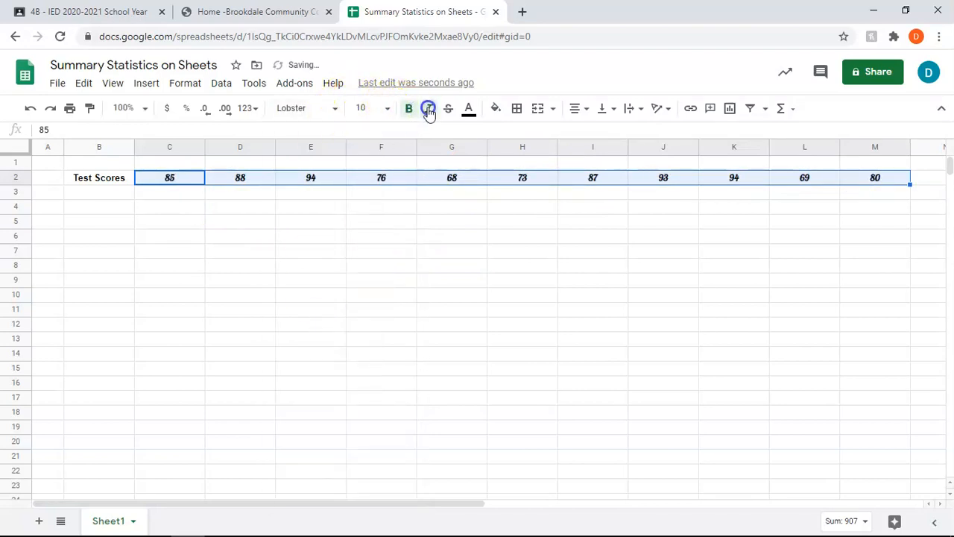
# Try strikethrough on the test scores in C2:M2 and remove it again.
pyautogui.click(449, 111)
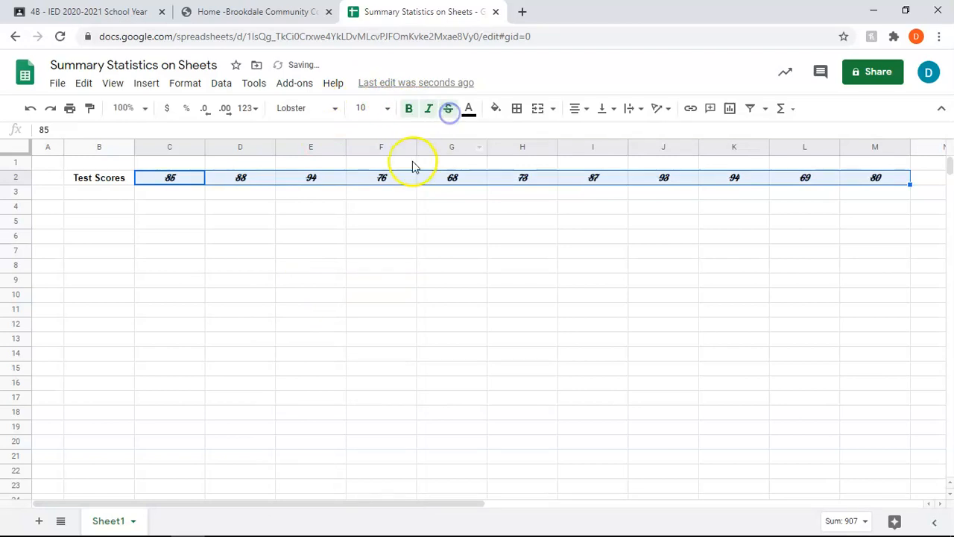
pyautogui.click(468, 110)
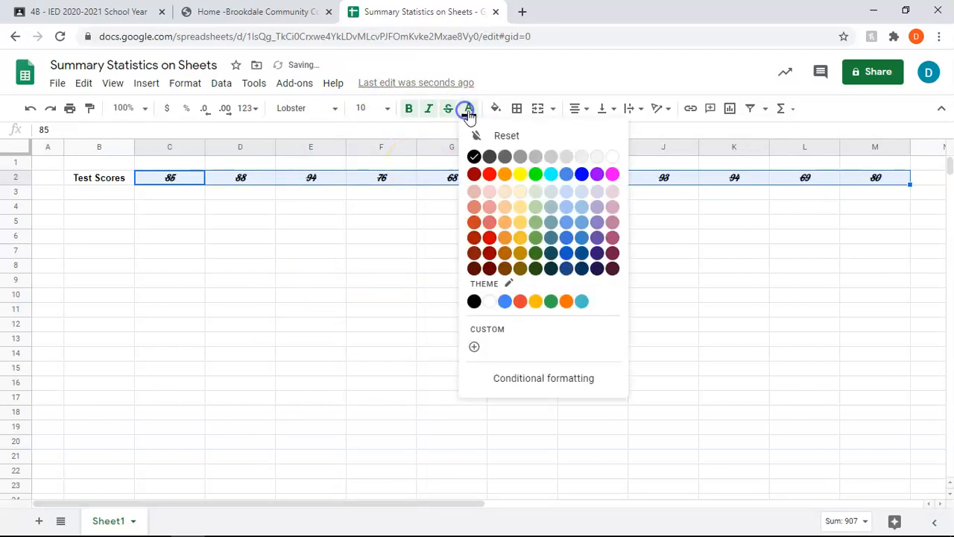
pyautogui.click(448, 108)
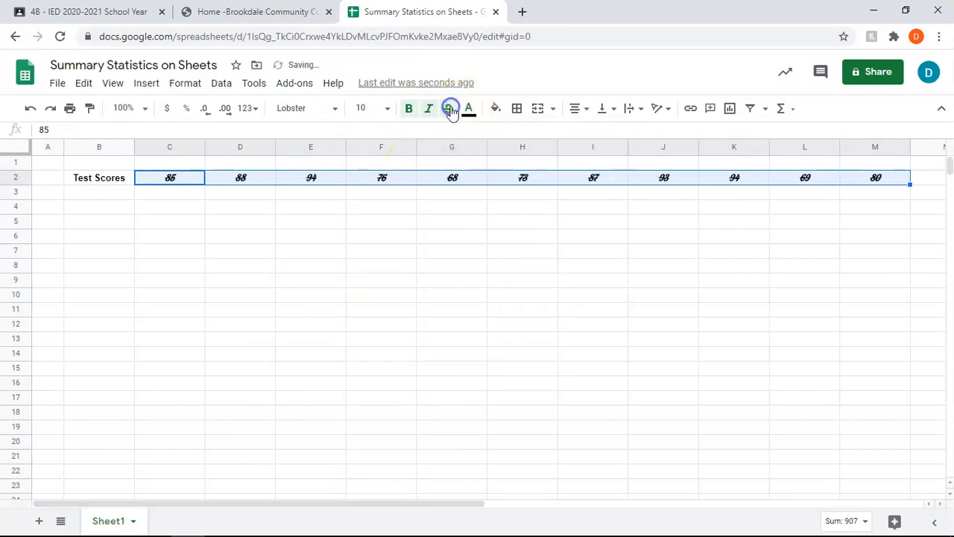
pyautogui.click(328, 237)
# Copy the formatted test scores in C2:M2.
pyautogui.moveTo(202, 181); pyautogui.dragTo(866, 179)
pyautogui.hotkey('ctrl', 'c')
pyautogui.rightClick(861, 179)
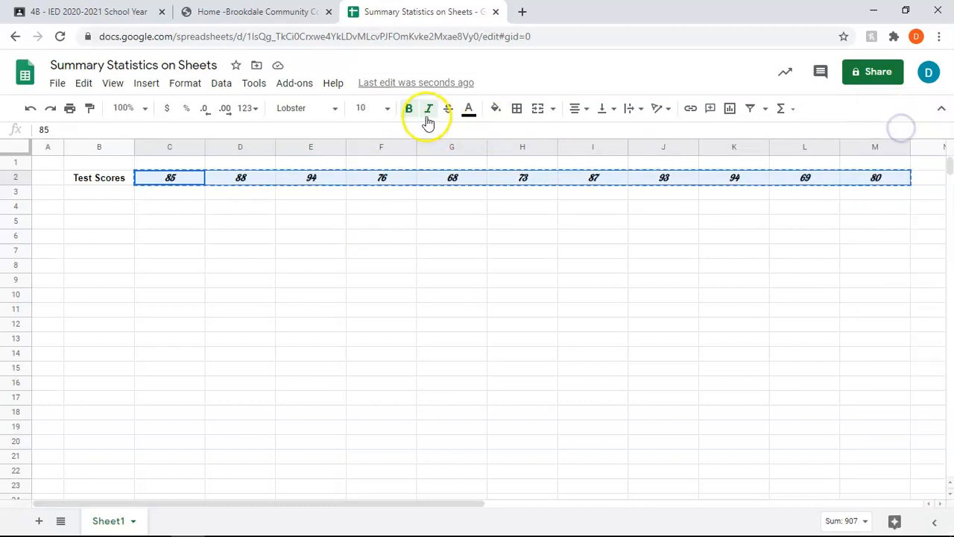
# Try a regular paste of the copied scores starting at B4, and undo it.
pyautogui.click(103, 216)
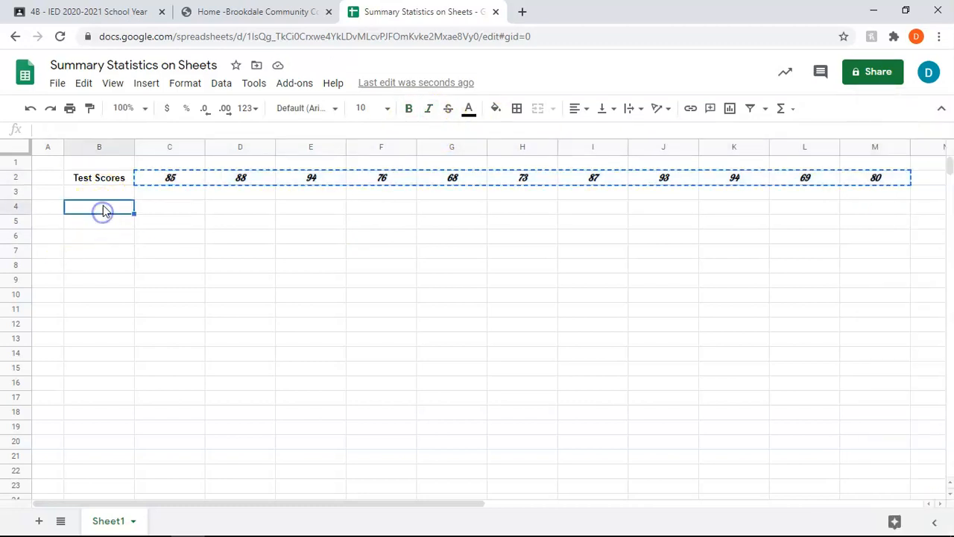
pyautogui.hotkey('ctrl', 'v')
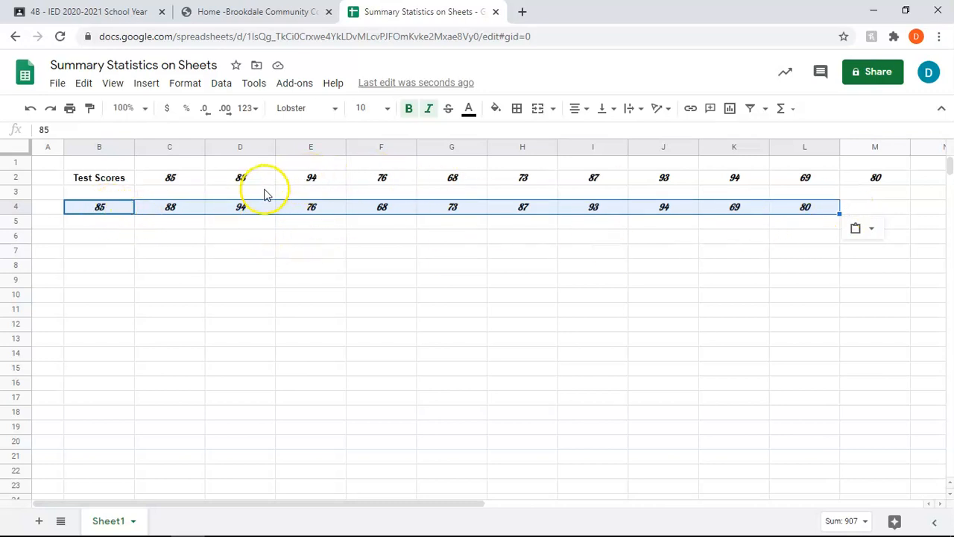
pyautogui.hotkey('ctrl', 'z')
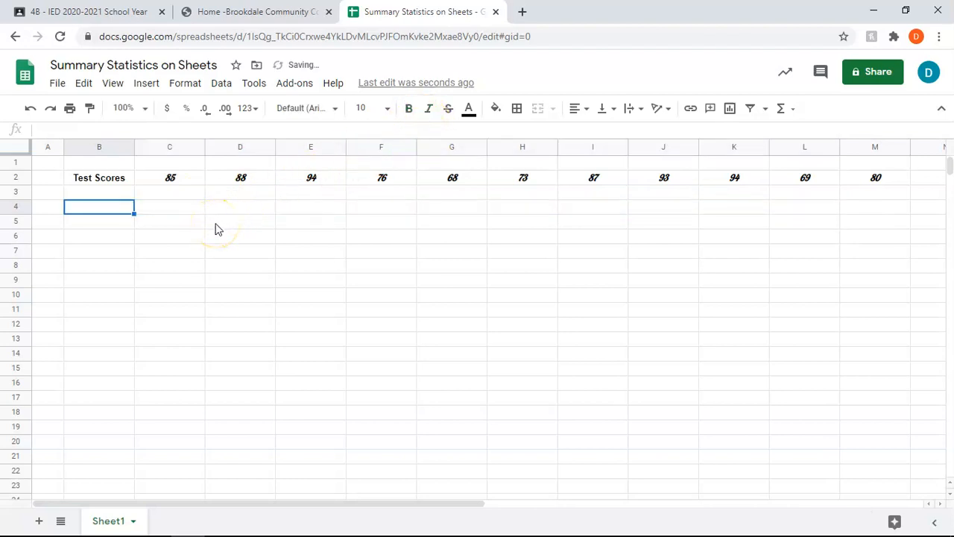
# Paste only the values of the copied scores starting at B4, and clear the pasted cells.
pyautogui.click(116, 211)
pyautogui.rightClick(115, 211)
pyautogui.moveTo(186, 170)
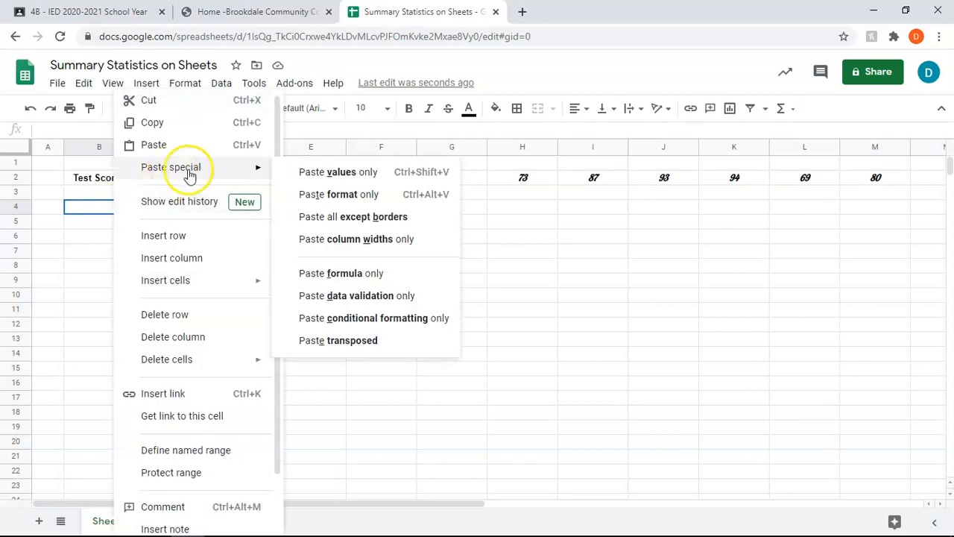
pyautogui.click(373, 179)
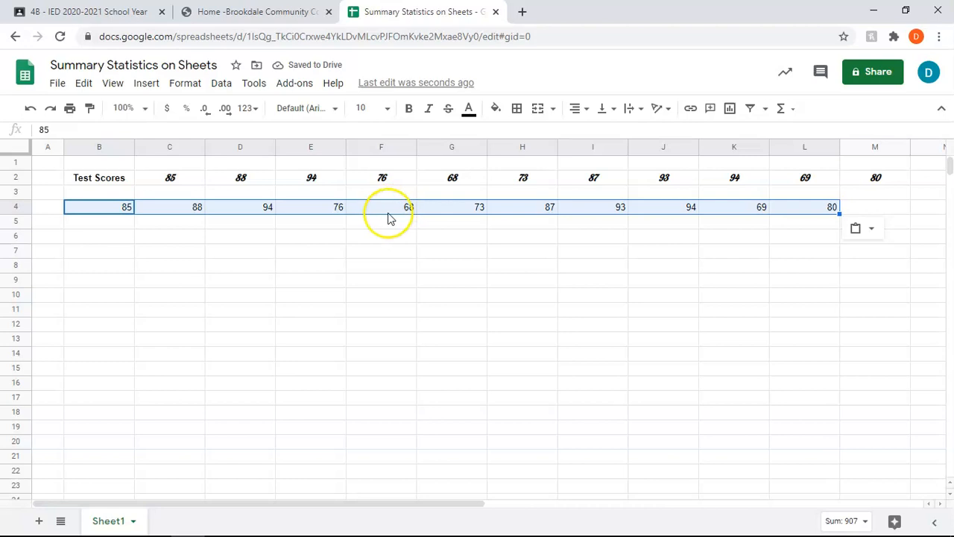
pyautogui.press('Delete')
# Enter the sample text "fafa" in C4, begin an entry in D4, and remove both.
pyautogui.click(176, 213)
pyautogui.write('fafa')
pyautogui.click(228, 207)
pyautogui.write('fa')
pyautogui.press('BackSpace')
pyautogui.press('BackSpace')
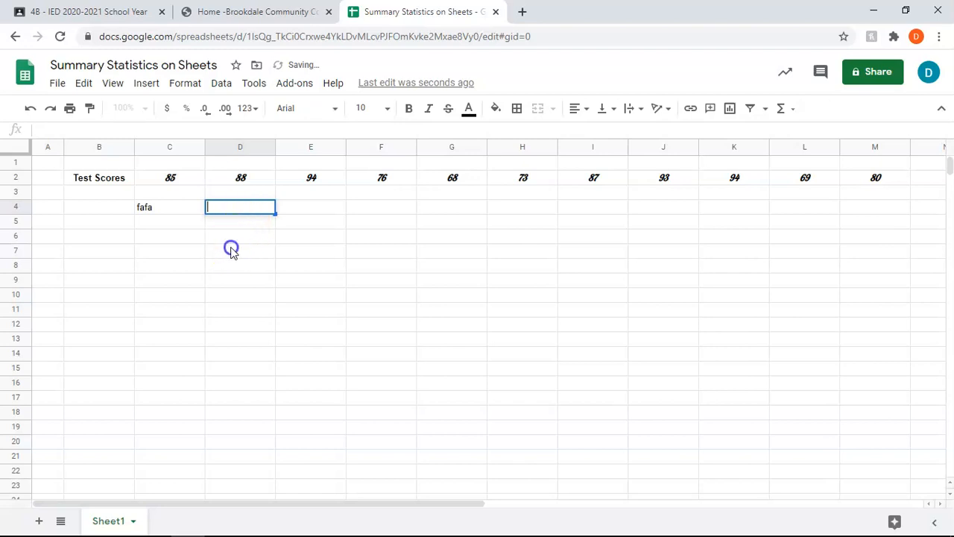
pyautogui.hotkey('ctrl', 'z')
# Paste only the format of the copied scores into row 4, starting at B4.
pyautogui.click(100, 208)
pyautogui.rightClick(100, 211)
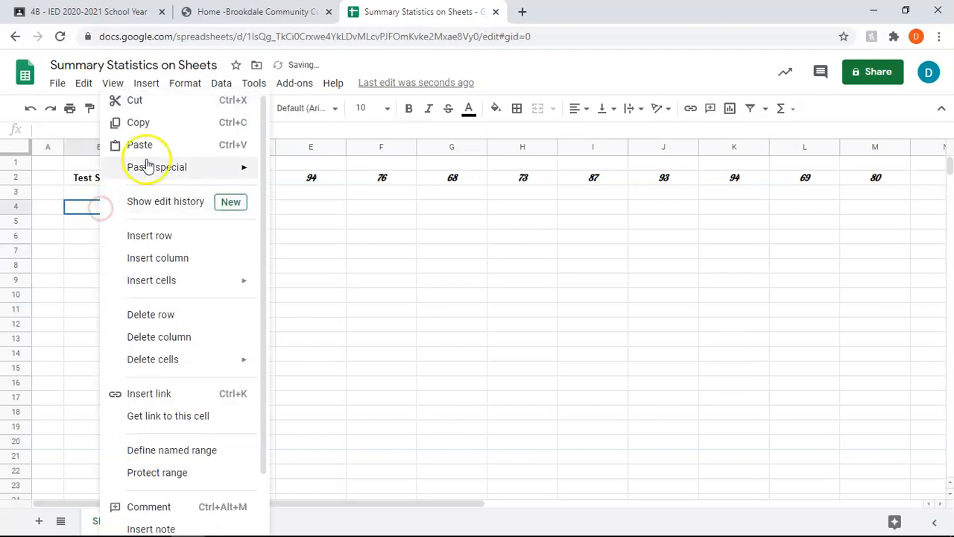
pyautogui.moveTo(138, 167)
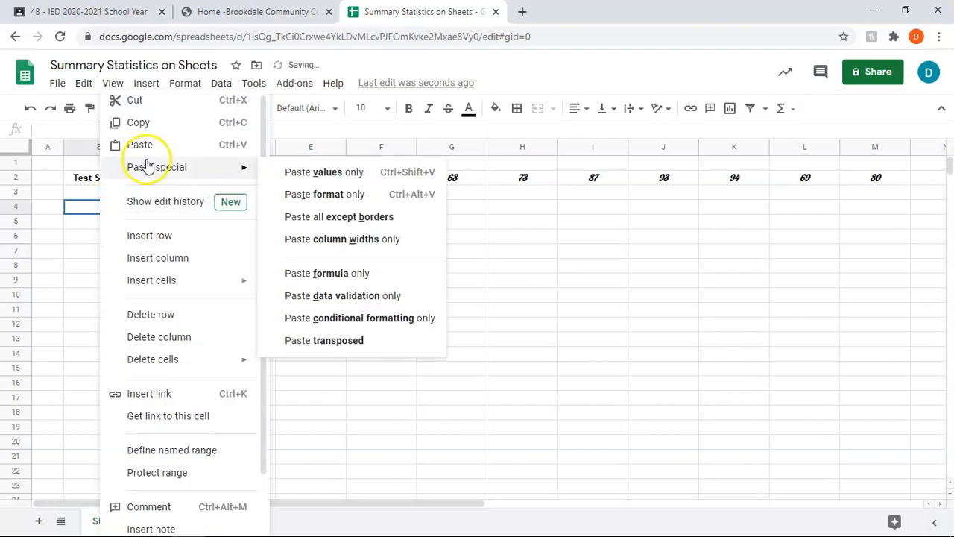
pyautogui.click(321, 195)
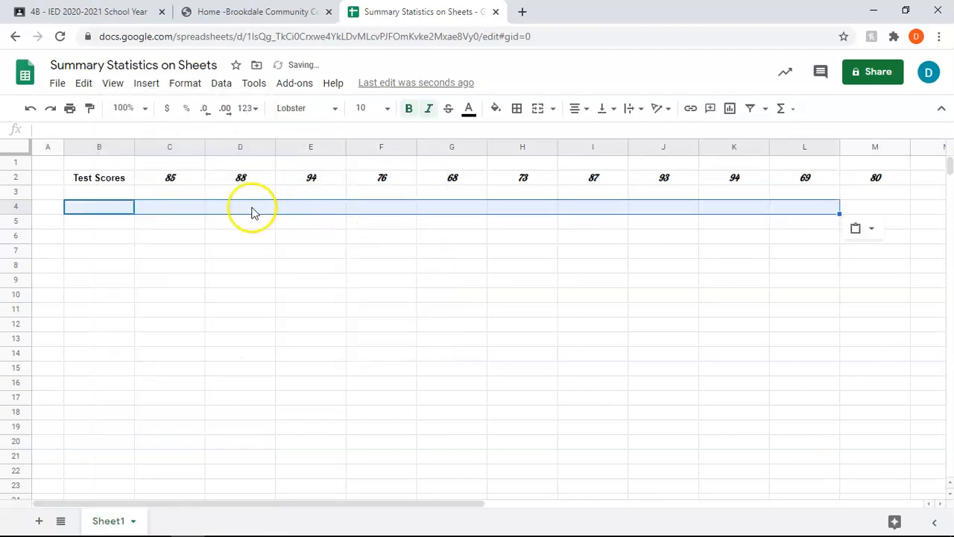
# Test the pasted format by entering "fasas" in D4, and erase the text.
pyautogui.click(250, 211)
pyautogui.write('fasas')
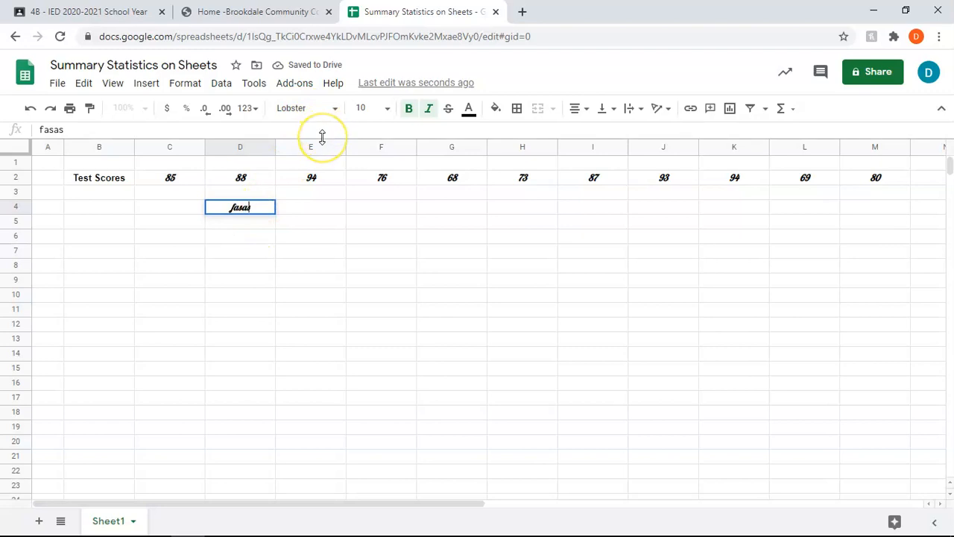
pyautogui.press('BackSpace')
pyautogui.press('BackSpace')
pyautogui.press('BackSpace')
pyautogui.press('BackSpace')
pyautogui.press('BackSpace')
pyautogui.click(265, 262)
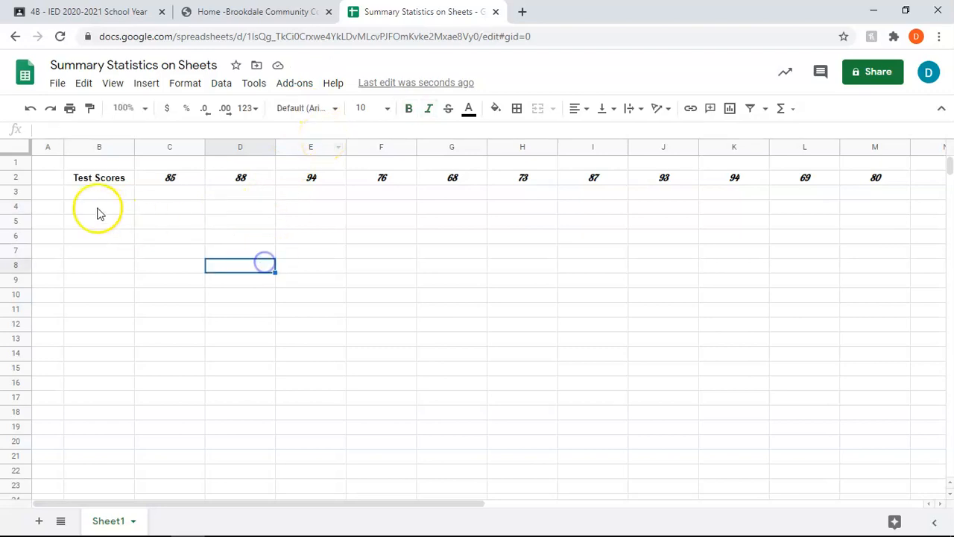
# Try pasting the copied scores transposed down column B starting at B3, and undo the paste.
pyautogui.click(95, 207)
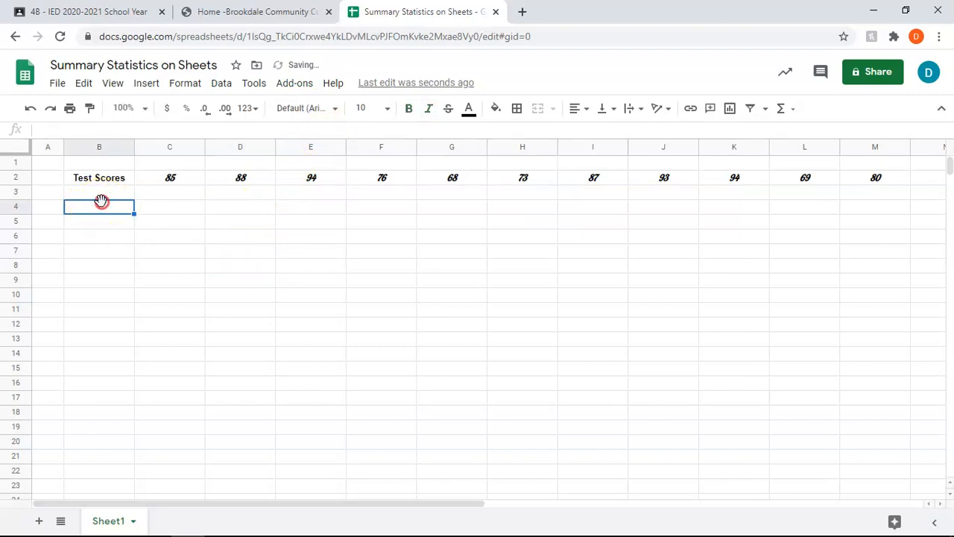
pyautogui.rightClick(100, 204)
pyautogui.moveTo(160, 173)
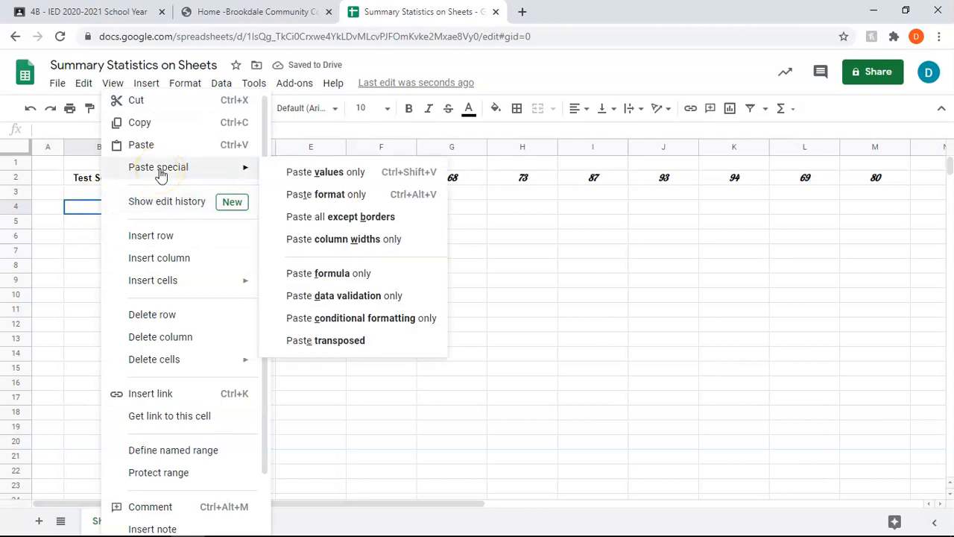
pyautogui.click(94, 192)
pyautogui.rightClick(94, 191)
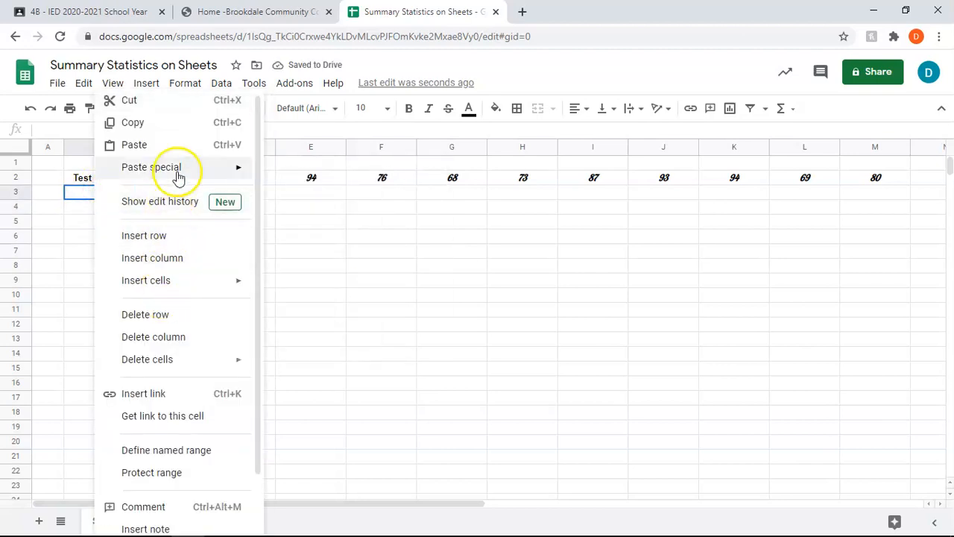
pyautogui.moveTo(179, 178)
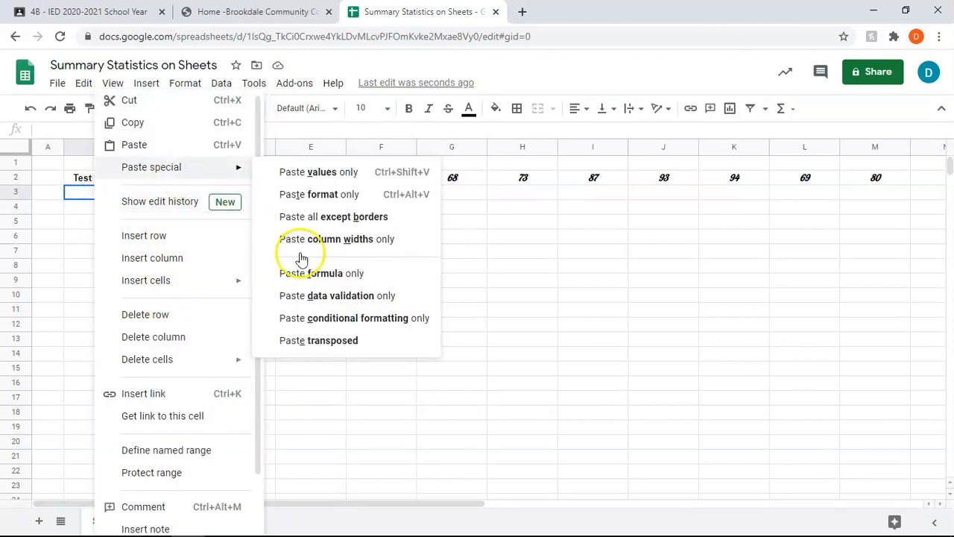
pyautogui.click(328, 345)
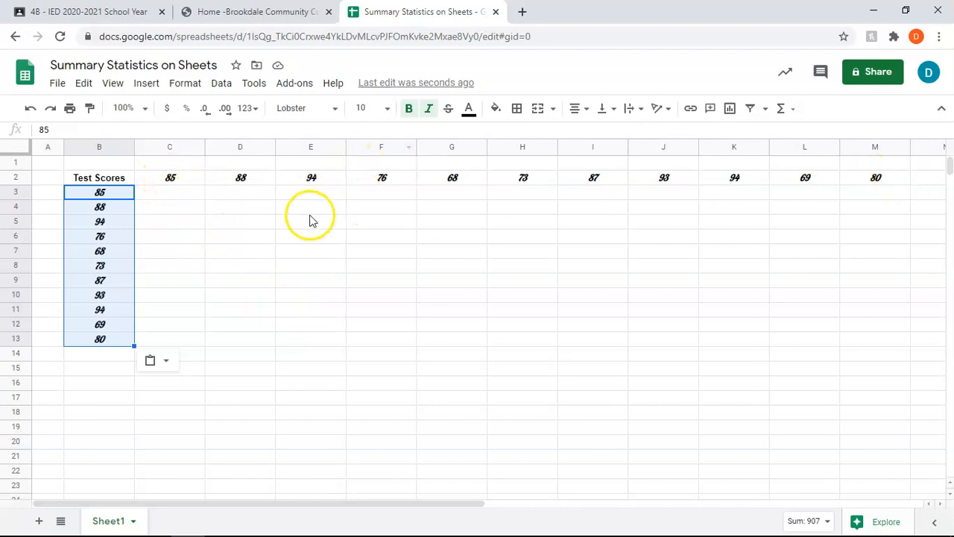
pyautogui.hotkey('ctrl', 'z')
# Remove bold and italic from the scores in C2:M2 and set their font to Default (Arial).
pyautogui.click(230, 239)
pyautogui.moveTo(170, 178); pyautogui.dragTo(849, 180)
pyautogui.click(410, 108)
pyautogui.click(428, 108)
pyautogui.click(335, 113)
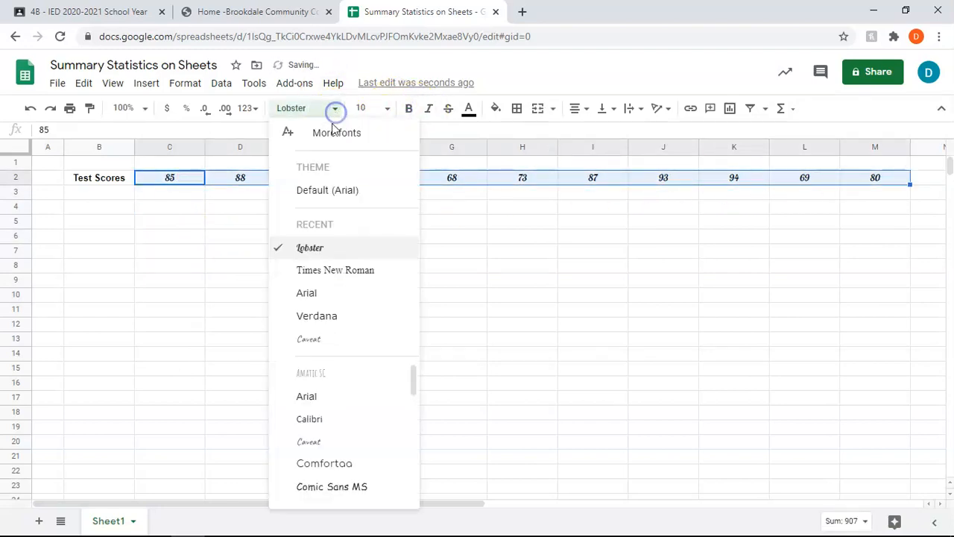
pyautogui.click(335, 186)
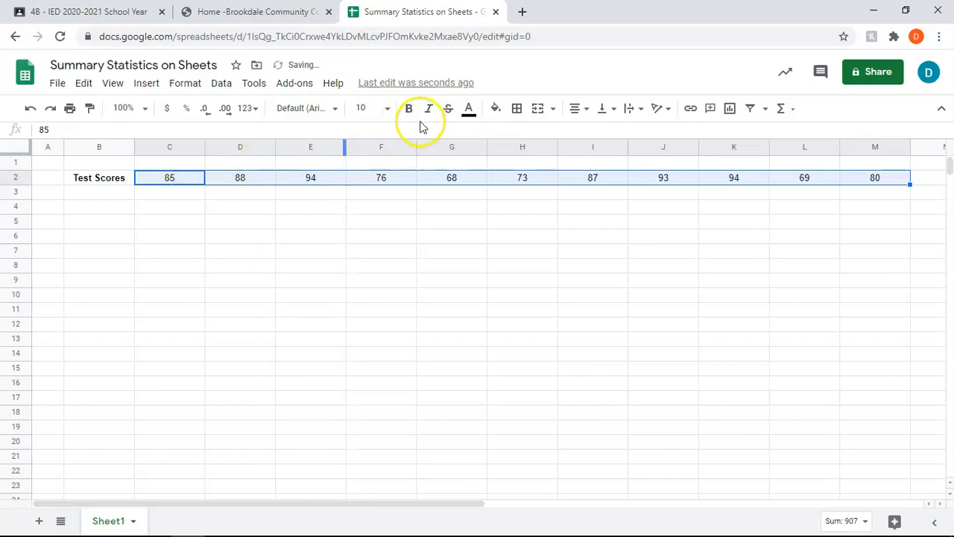
pyautogui.click(209, 275)
# Copy the scores in C2:M2 and paste them transposed down column B starting at B3.
pyautogui.moveTo(176, 176); pyautogui.dragTo(854, 181)
pyautogui.hotkey('ctrl', 'c')
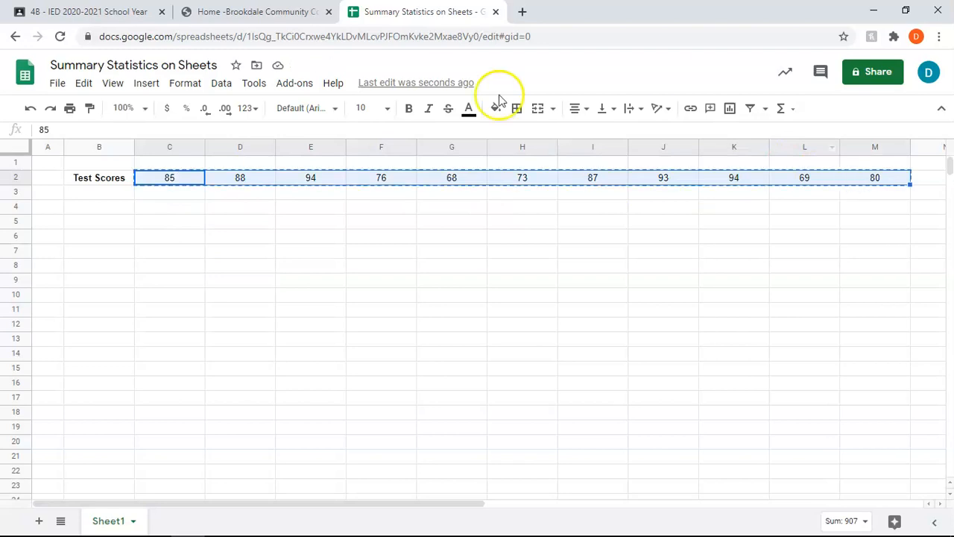
pyautogui.click(87, 193)
pyautogui.rightClick(89, 192)
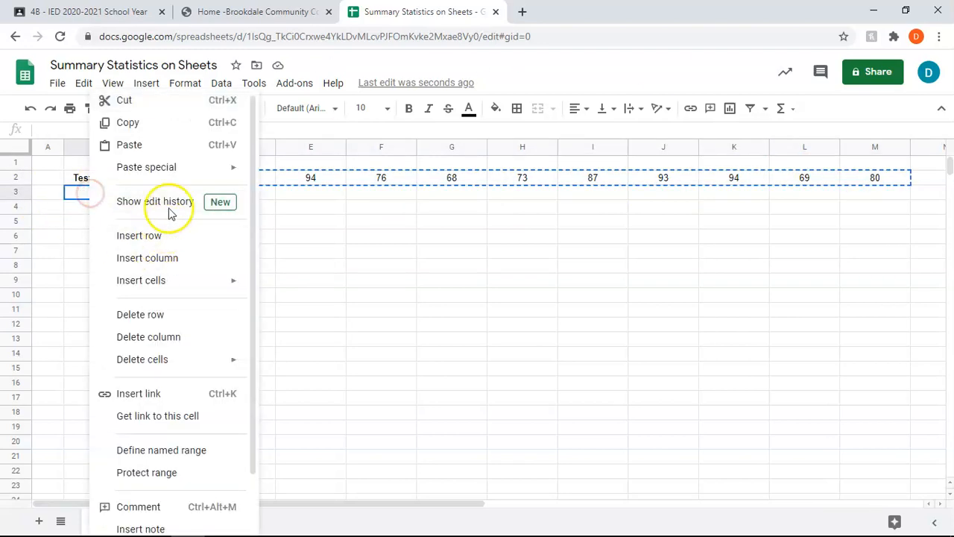
pyautogui.moveTo(171, 168)
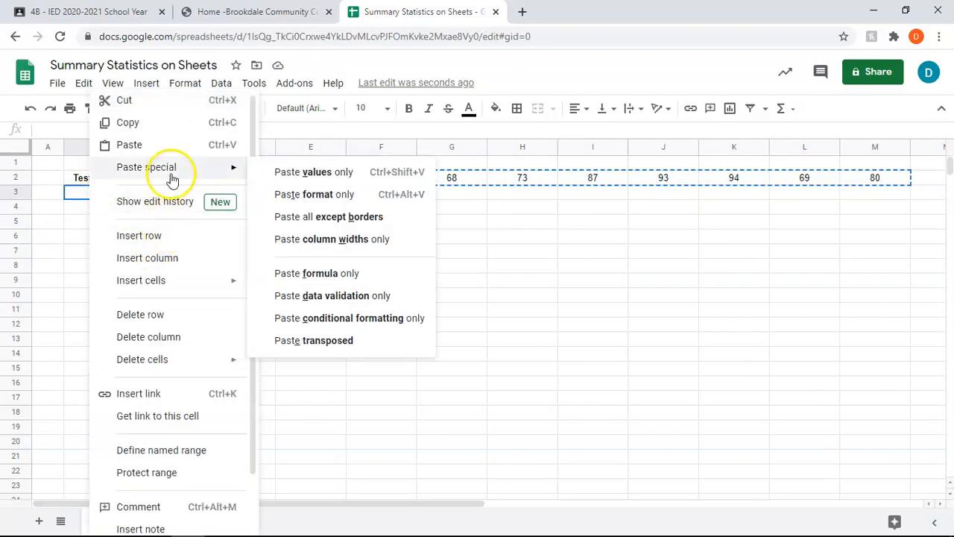
pyautogui.click(332, 342)
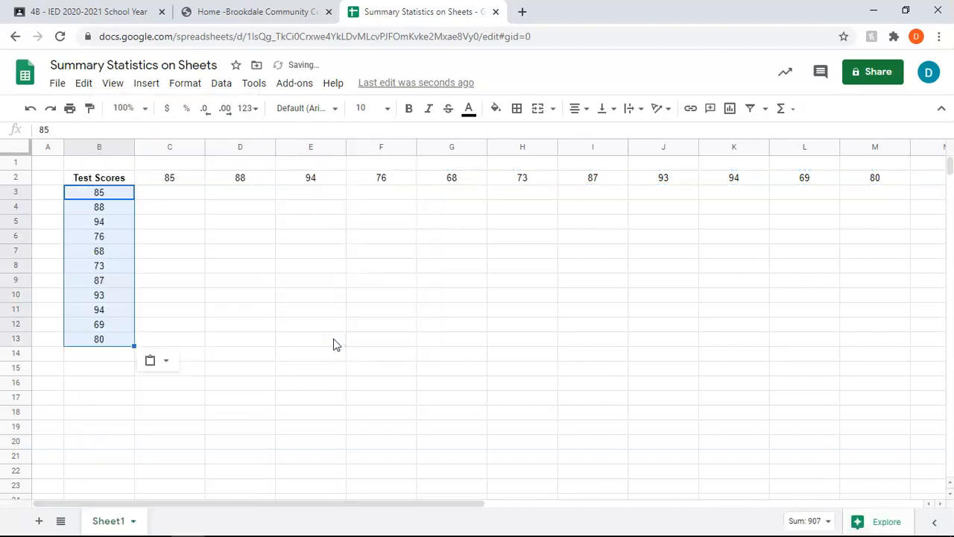
# Delete the original horizontal scores in C2:M2.
pyautogui.click(325, 329)
pyautogui.moveTo(181, 181); pyautogui.dragTo(850, 178)
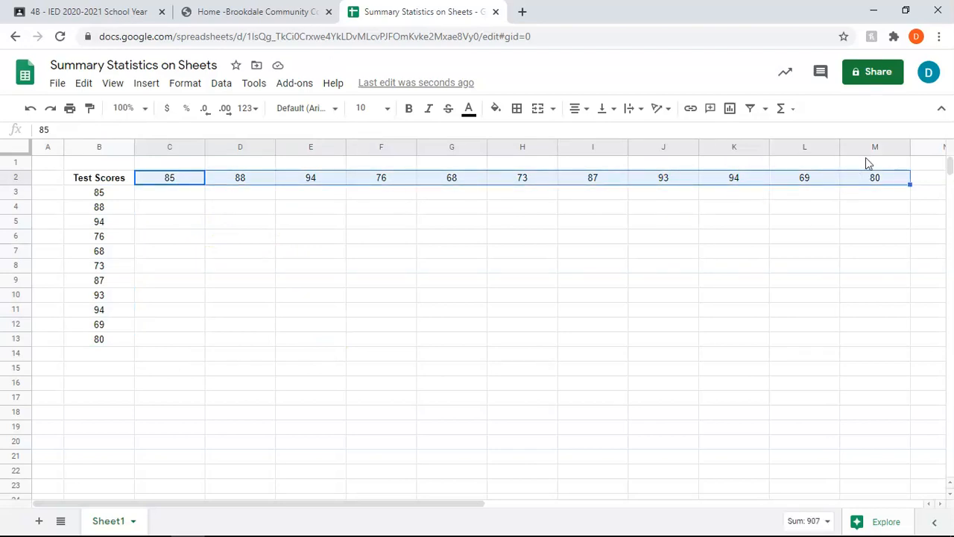
pyautogui.press('Delete')
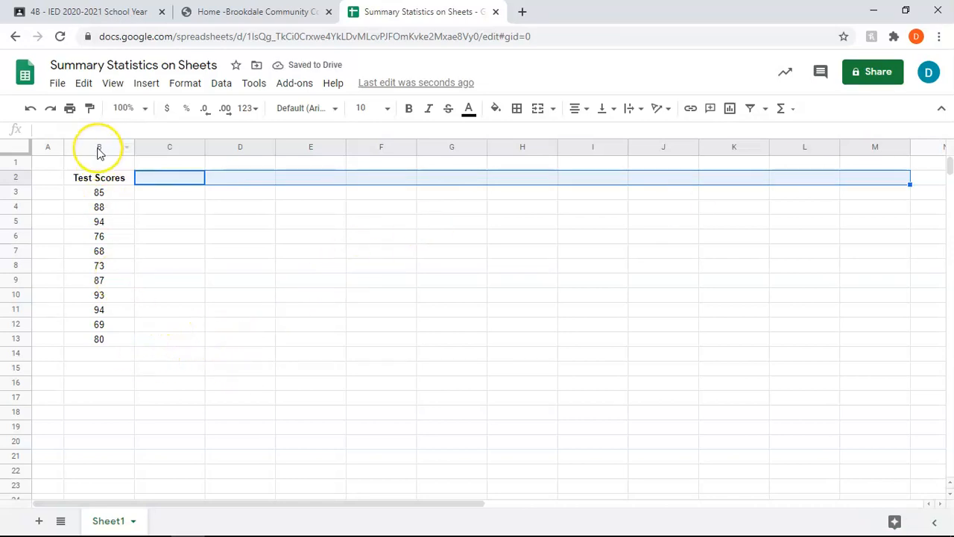
# Enter the literal-number sum =85+88+94+76+68+73+87+93+94+69+80 in B14, below the scores.
pyautogui.click(109, 360)
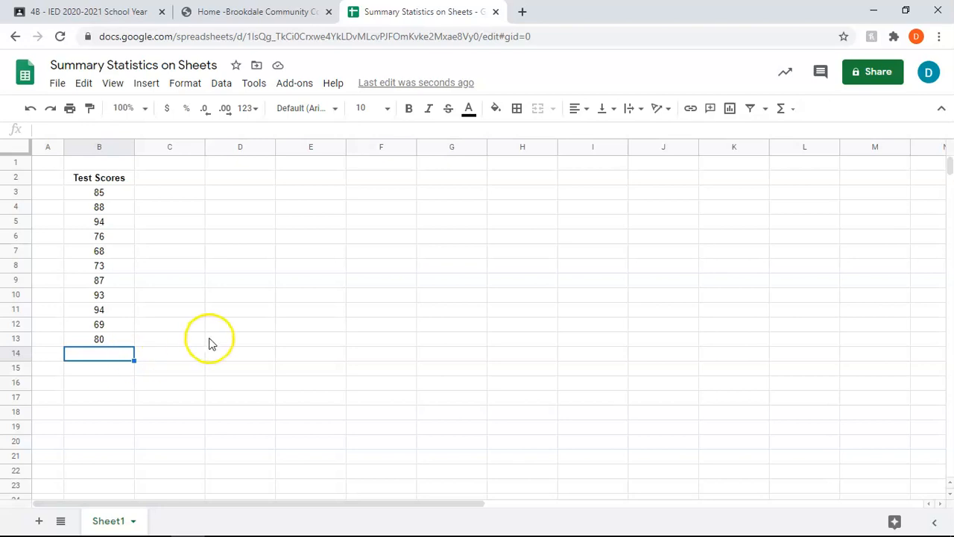
pyautogui.click(104, 354)
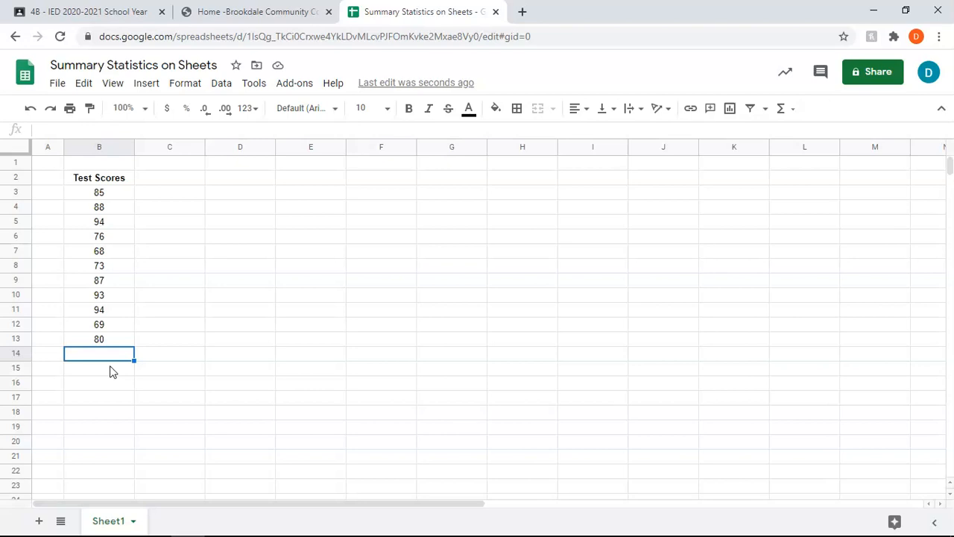
pyautogui.write('=')
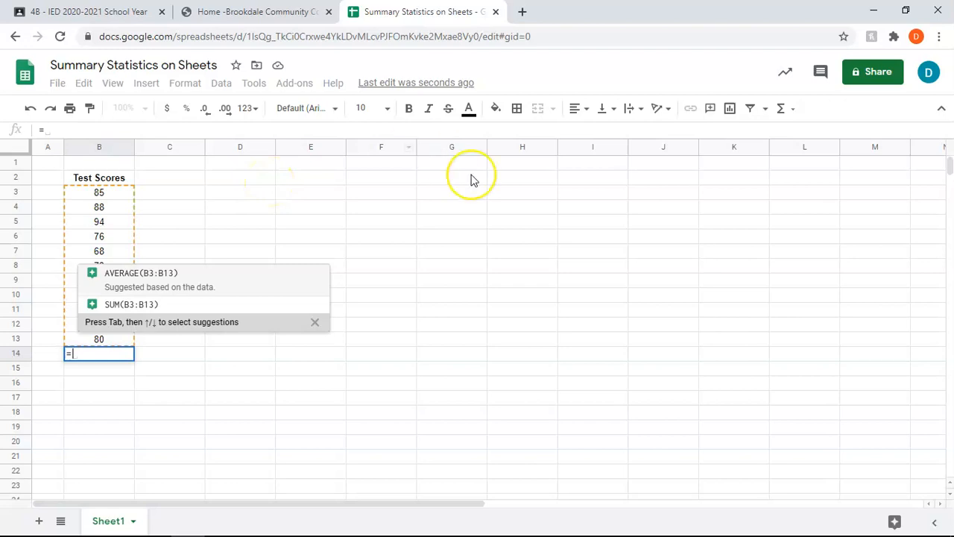
pyautogui.write('85')
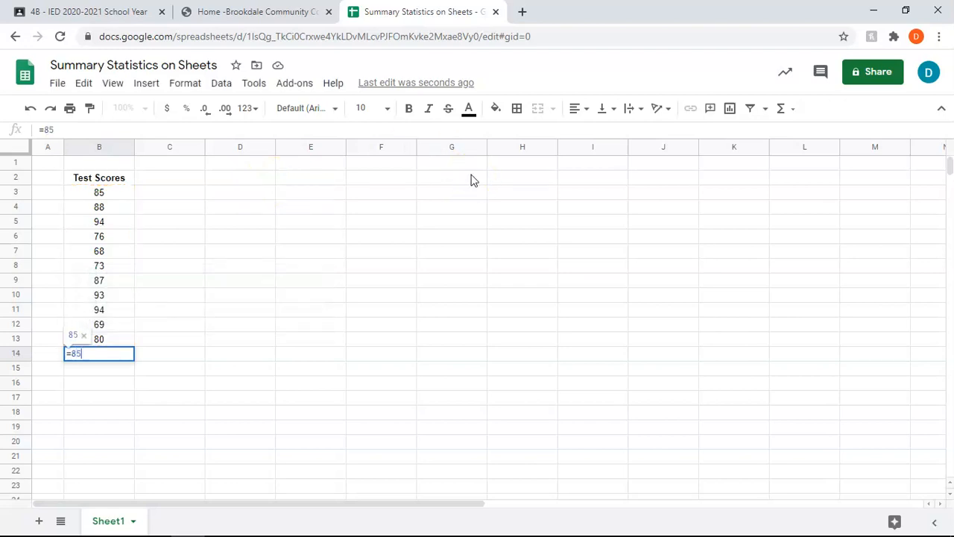
pyautogui.write('+88+94+76+68+73+87+')
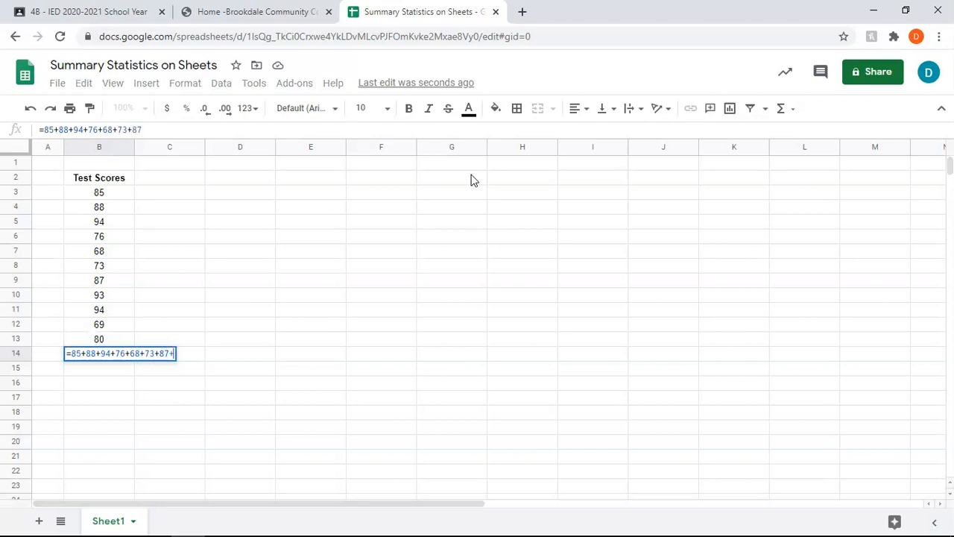
pyautogui.write('93')
pyautogui.write('+94+')
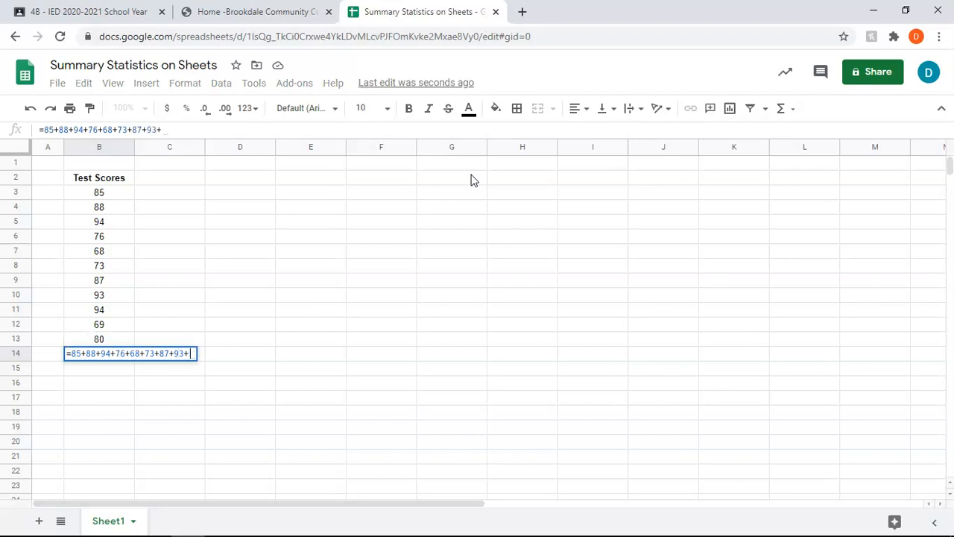
pyautogui.write('69+80')
pyautogui.press('Return')
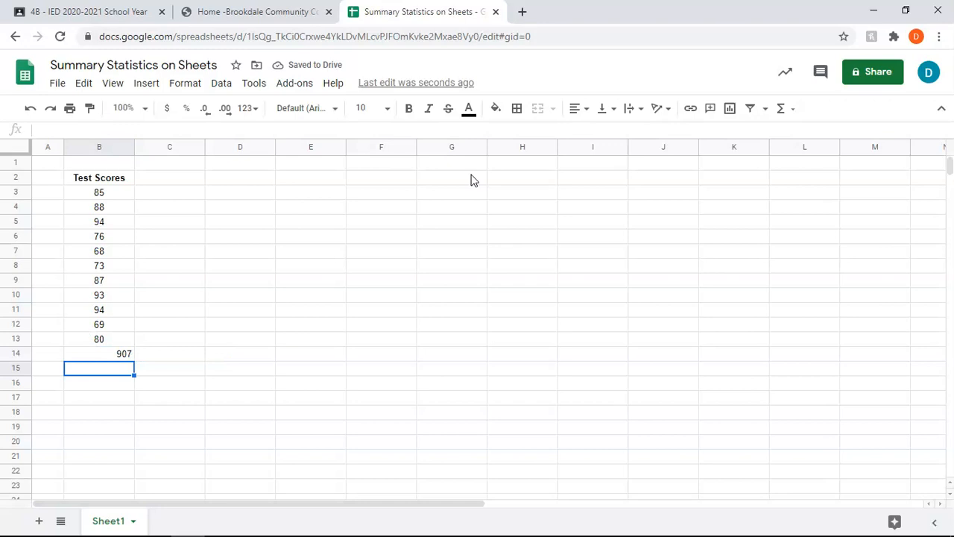
# Test the literal-number sum in B14 by changing the score in B3 to 90, inspect its formula, and undo the score change.
pyautogui.click(117, 356)
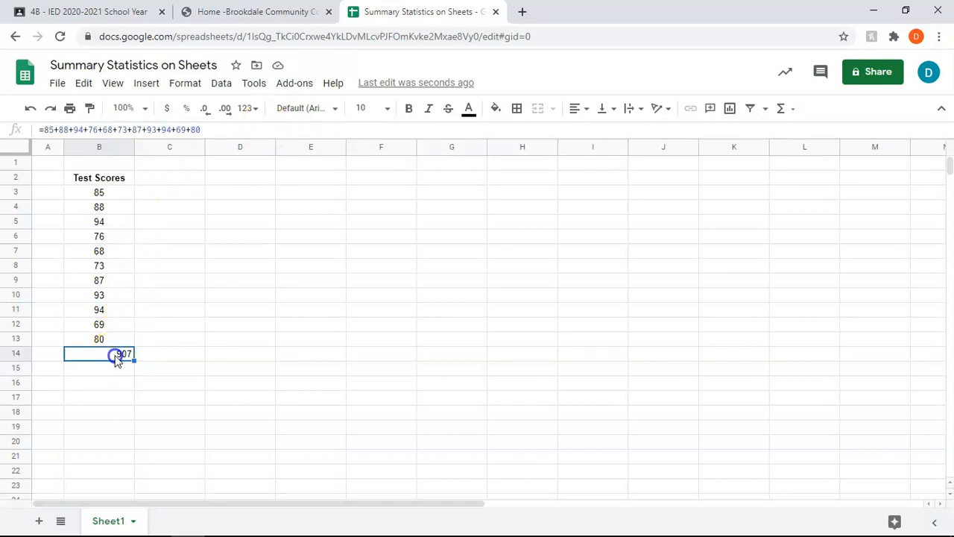
pyautogui.click(122, 365)
pyautogui.click(113, 195)
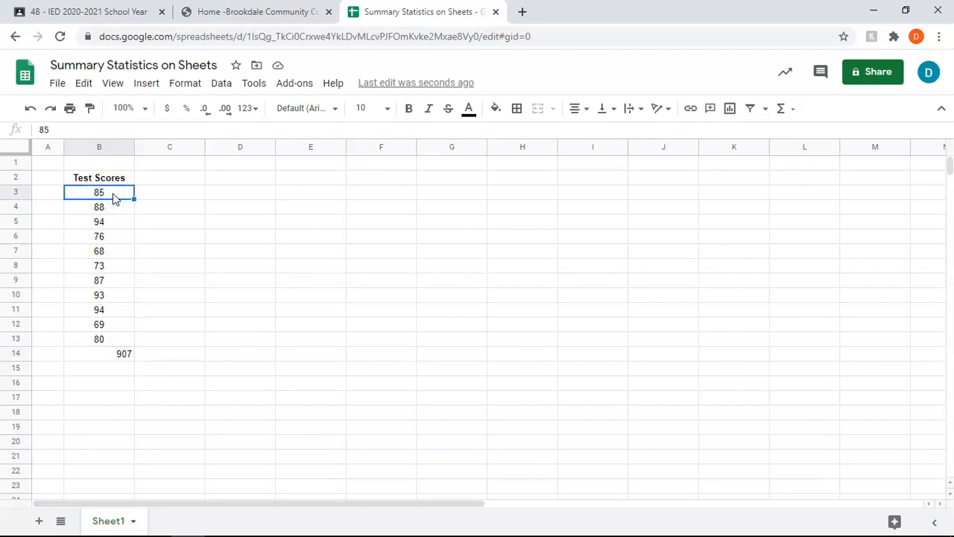
pyautogui.write('90')
pyautogui.press('Return')
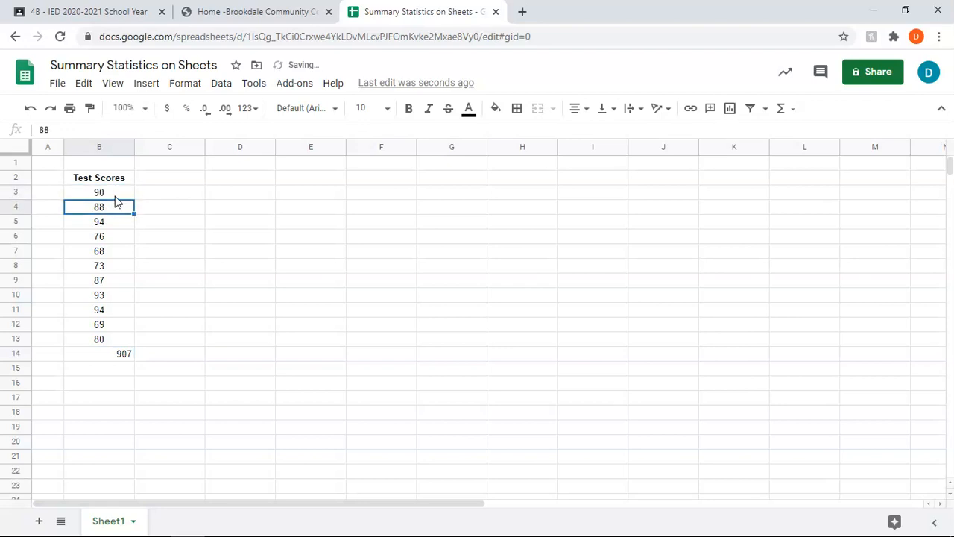
pyautogui.click(129, 355)
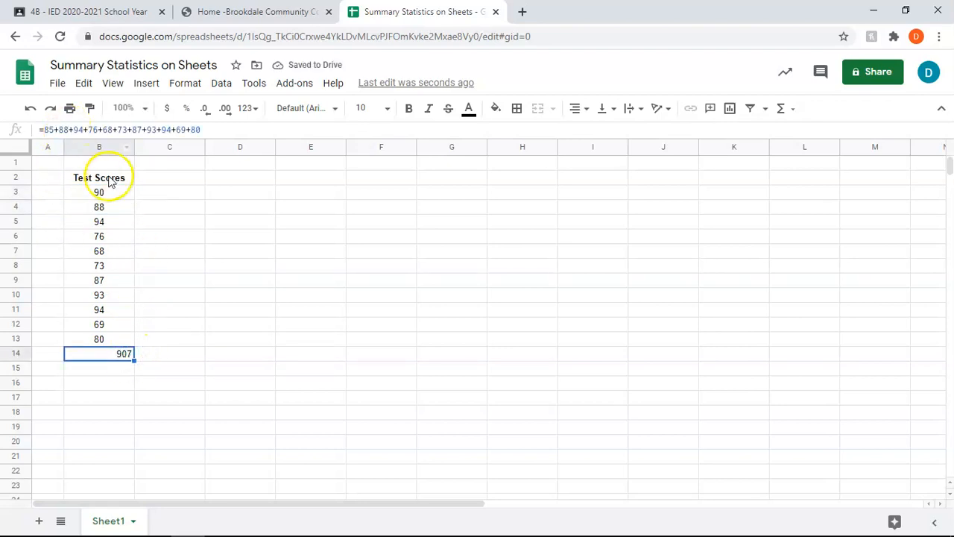
pyautogui.hotkey('ctrl', 'z')
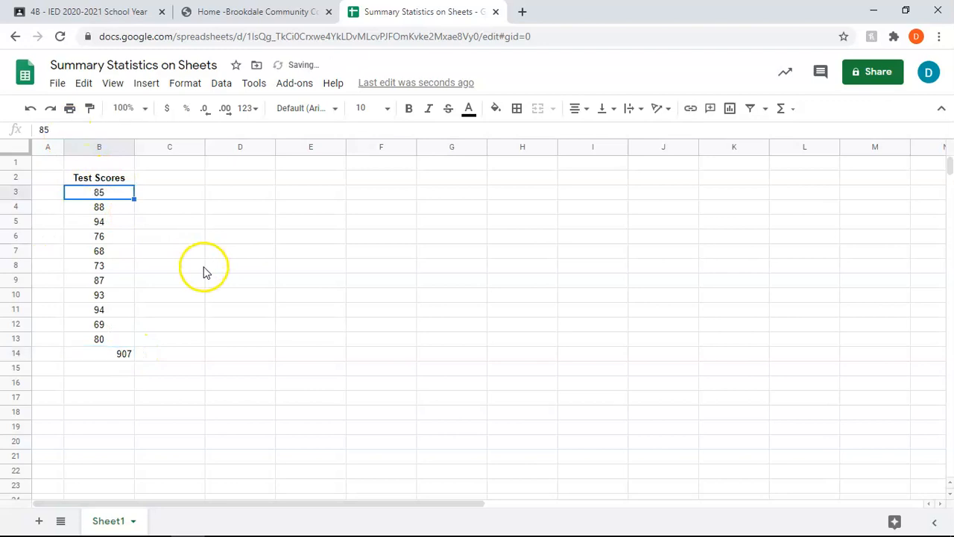
pyautogui.click(168, 268)
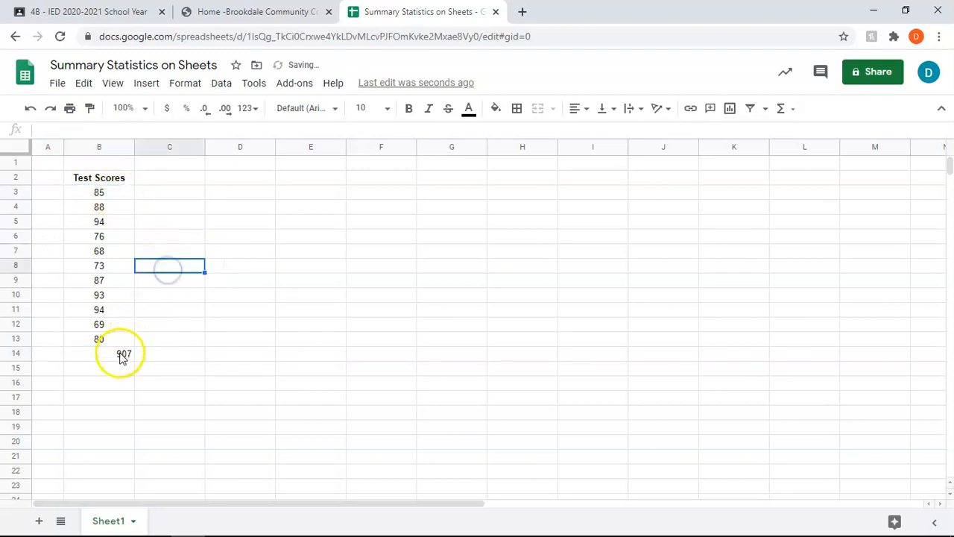
# Replace the sum in B14 with a cell-reference formula, =B3+B4+B5+B6+B7+B8+B9+B10+B11+B12+B13.
pyautogui.click(123, 357)
pyautogui.press('Delete')
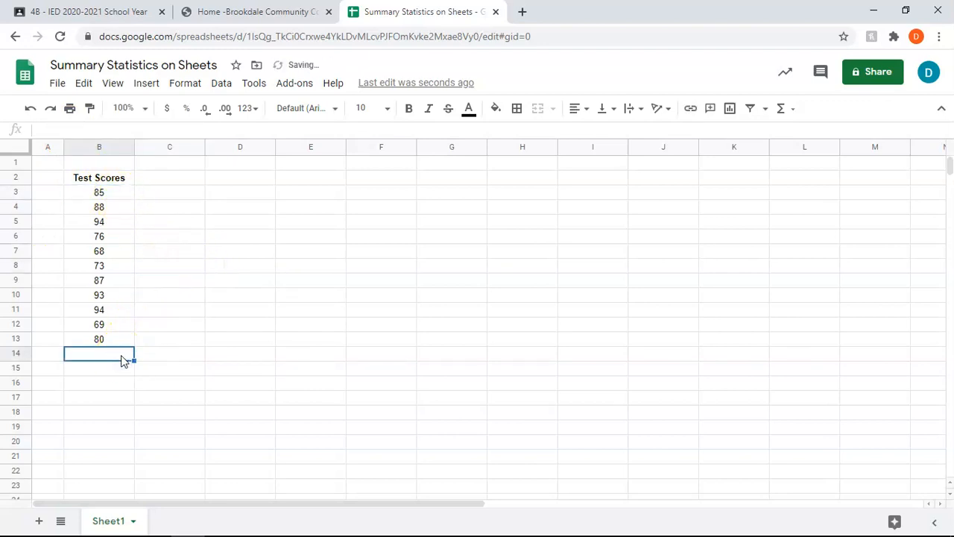
pyautogui.write('=')
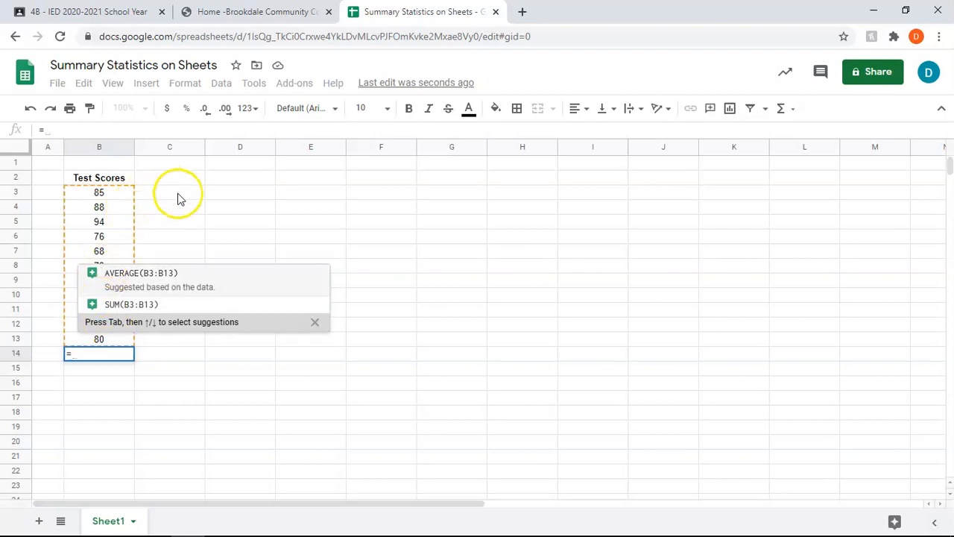
pyautogui.click(118, 195)
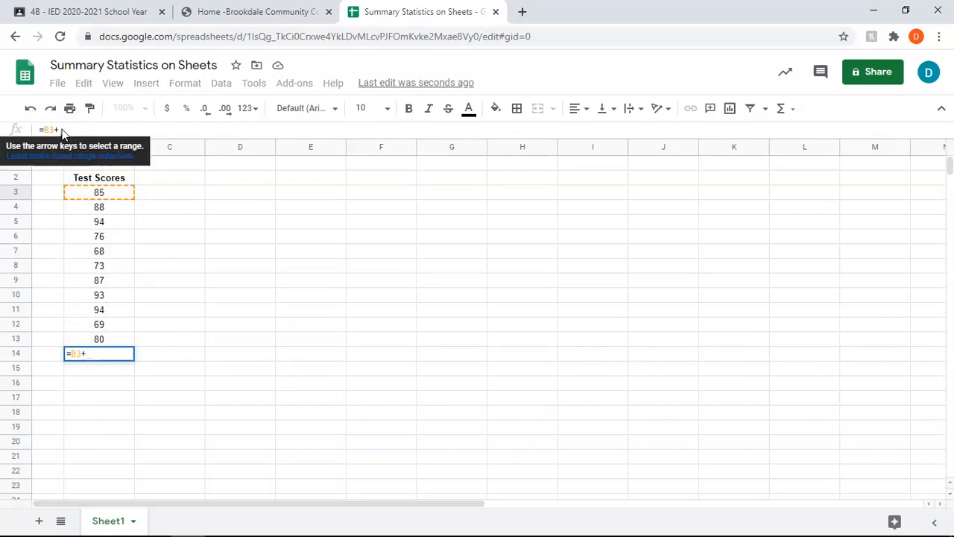
pyautogui.write('B4+')
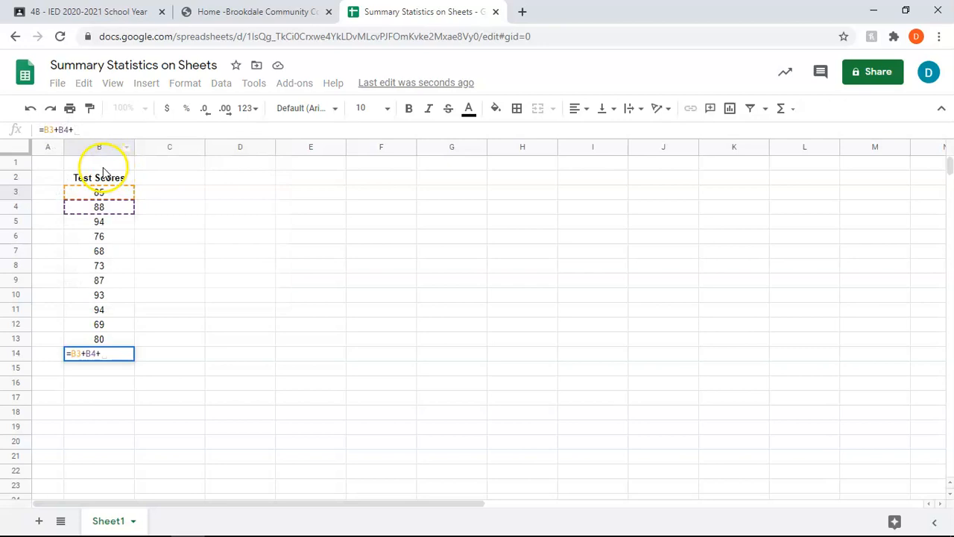
pyautogui.click(91, 224)
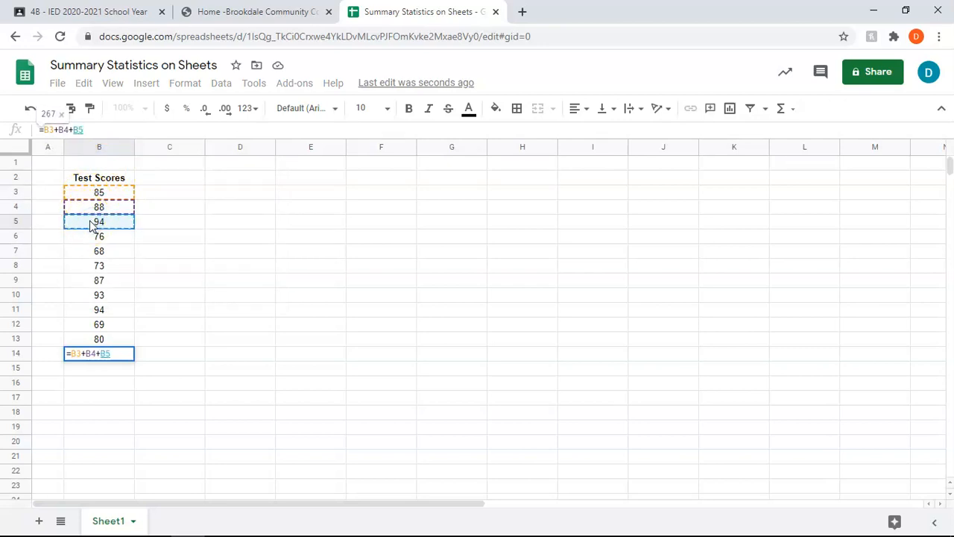
pyautogui.write('+')
pyautogui.click(87, 237)
pyautogui.write('+')
pyautogui.click(97, 252)
pyautogui.write('+')
pyautogui.click(102, 265)
pyautogui.write('+')
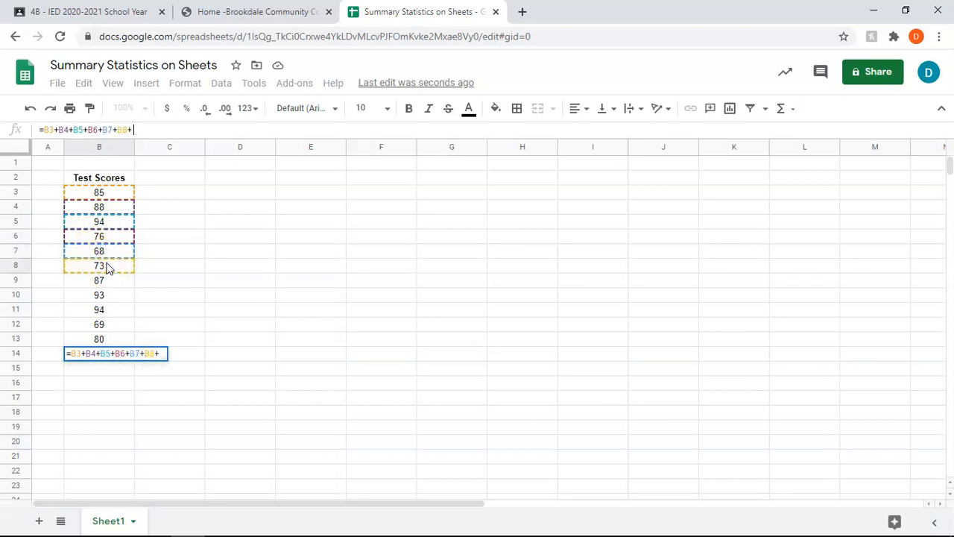
pyautogui.click(122, 279)
pyautogui.write('+')
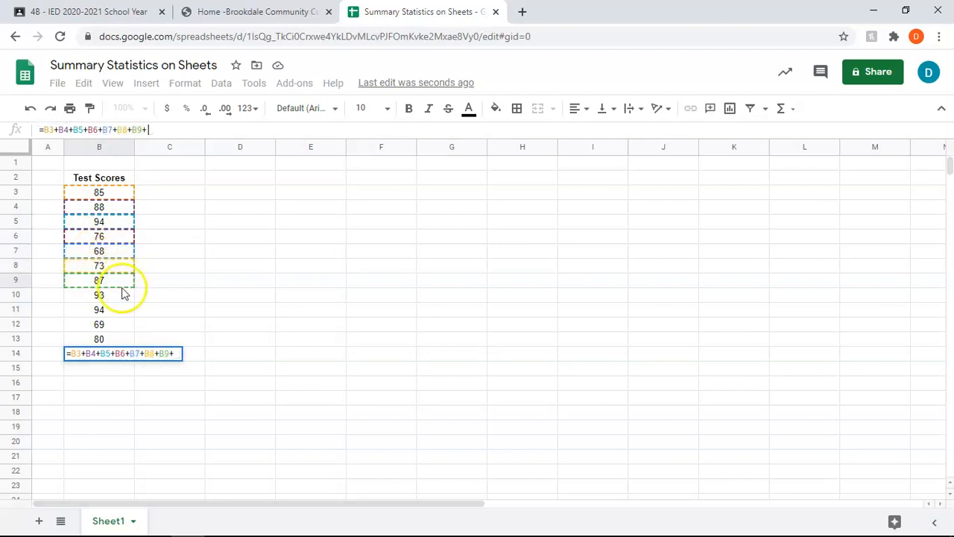
pyautogui.click(123, 294)
pyautogui.write('+')
pyautogui.click(123, 310)
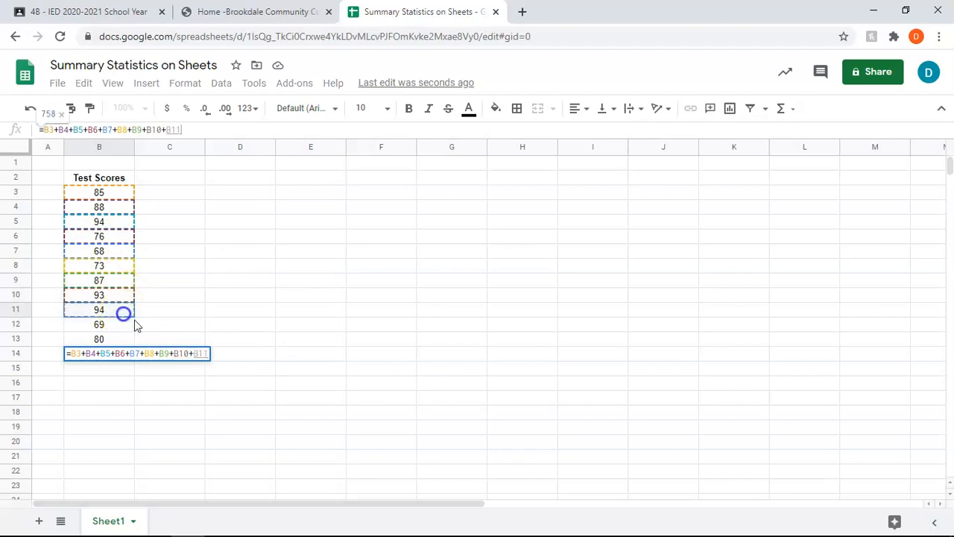
pyautogui.write('+')
pyautogui.click(121, 325)
pyautogui.write('+')
pyautogui.click(106, 342)
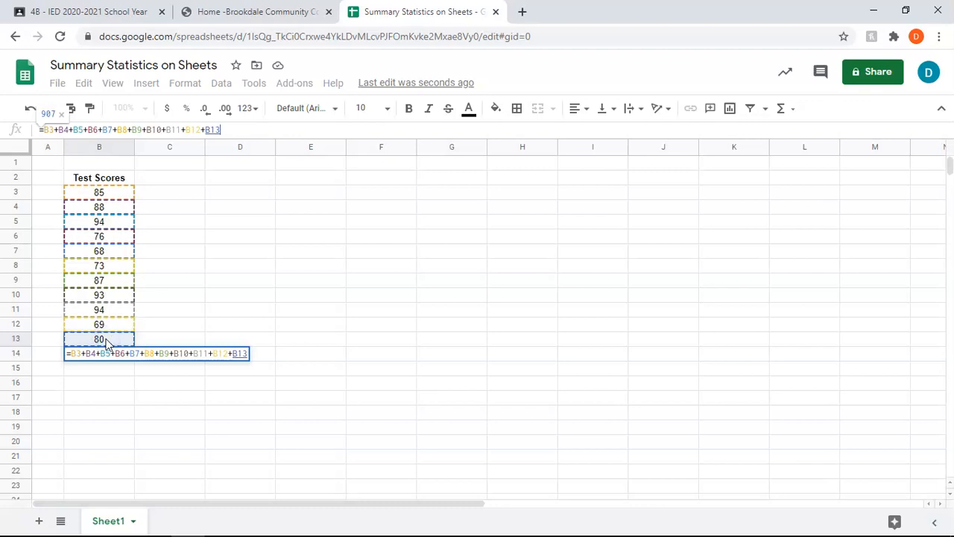
pyautogui.press('Return')
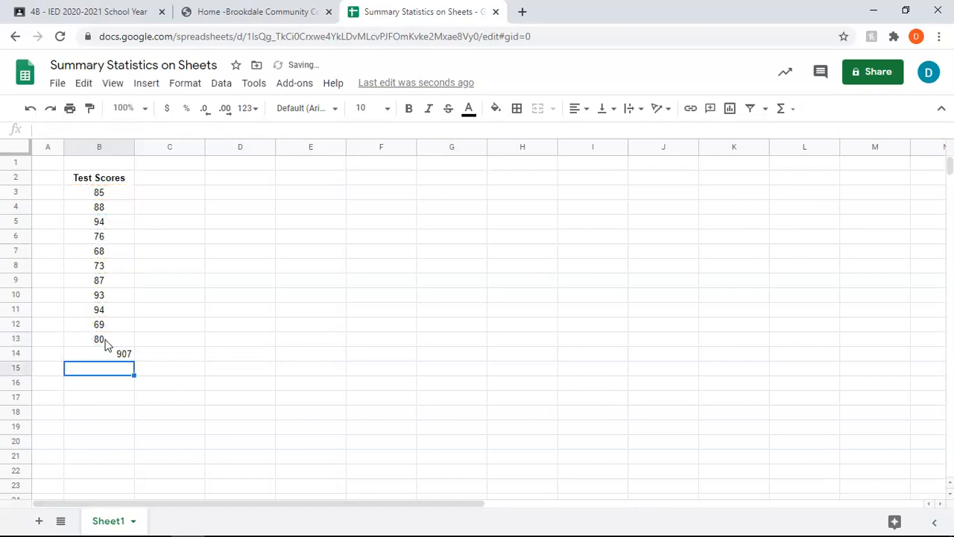
# Test the cell-reference sum by changing the score in B3 to 90, and undo that change.
pyautogui.click(107, 190)
pyautogui.write('90')
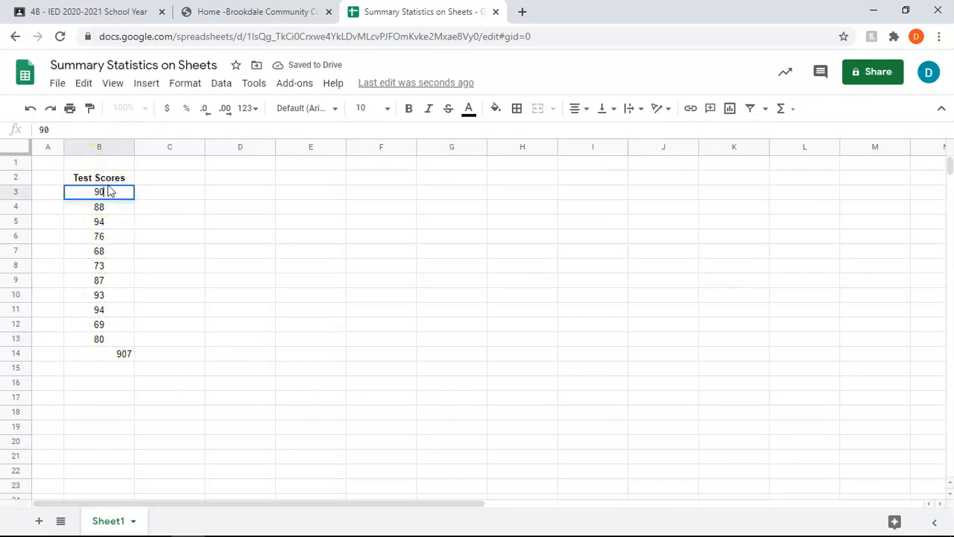
pyautogui.press('Return')
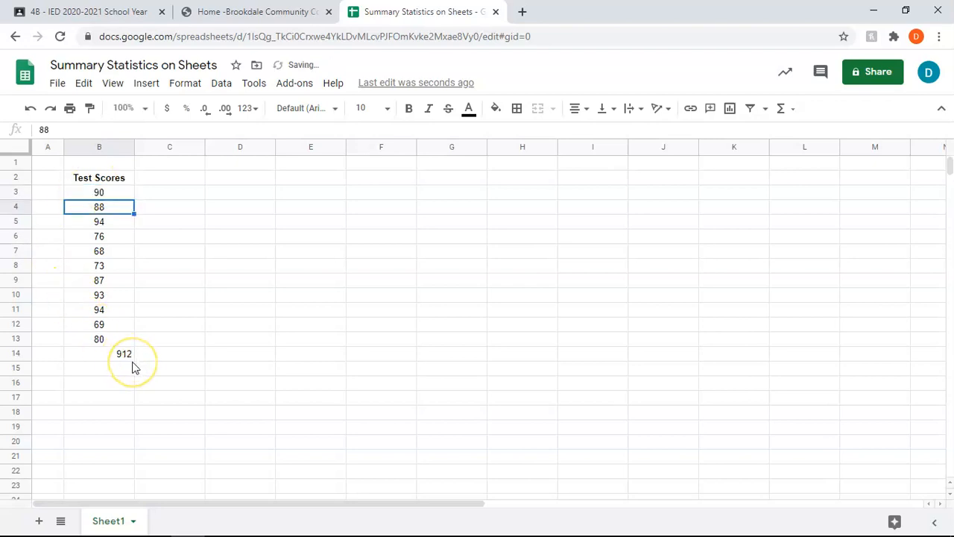
pyautogui.hotkey('ctrl', 'z')
# Replace the cell-reference formula in B14 with a SUM function over the test scores in B3:B13.
pyautogui.click(101, 355)
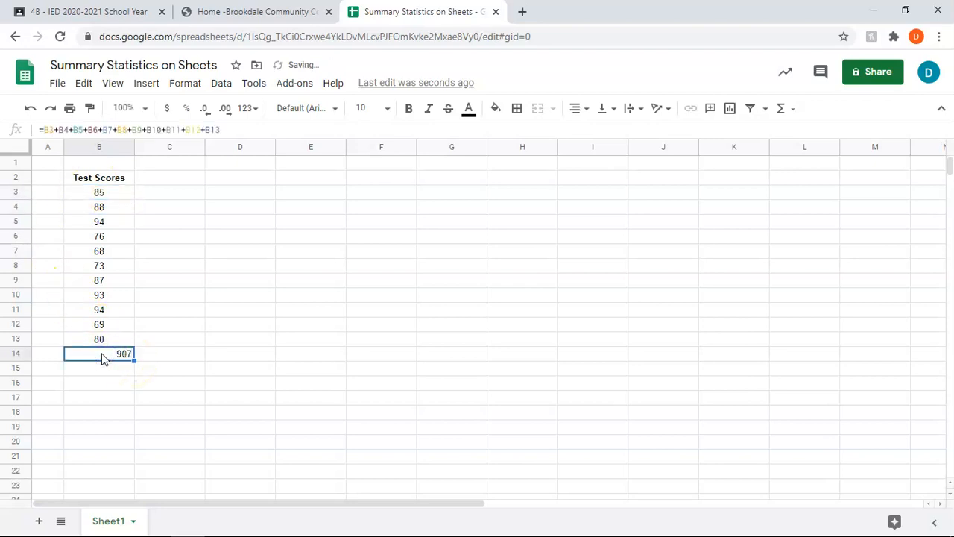
pyautogui.press('Delete')
pyautogui.write('=')
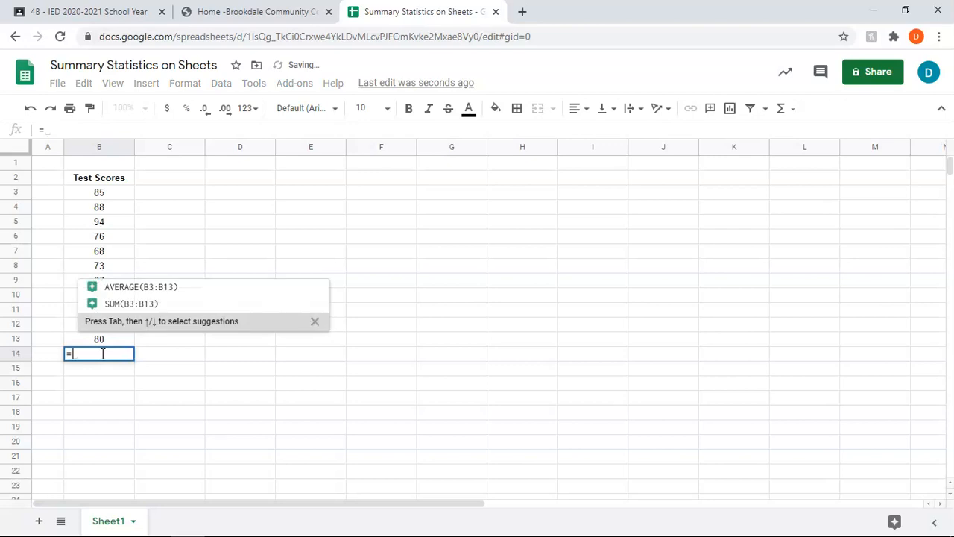
pyautogui.write('su')
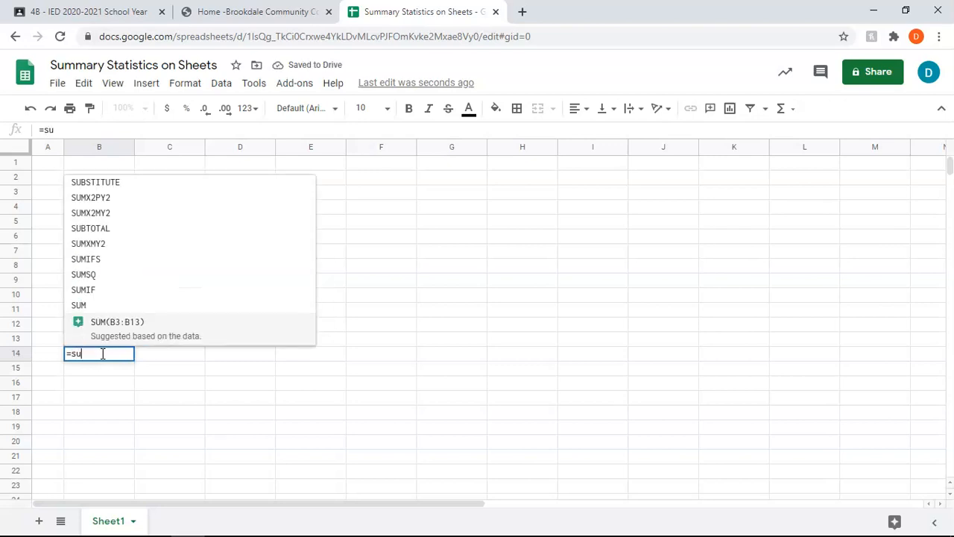
pyautogui.write('m')
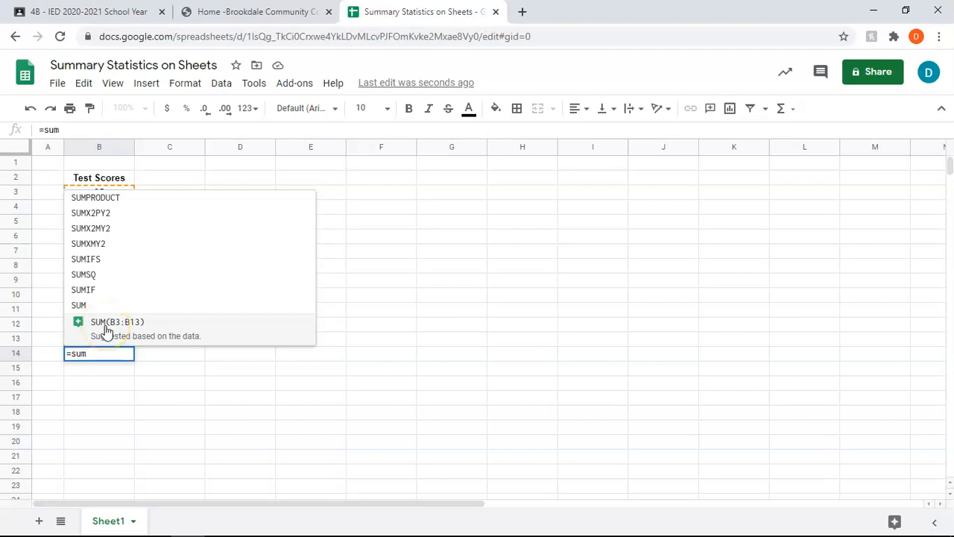
pyautogui.click(67, 129)
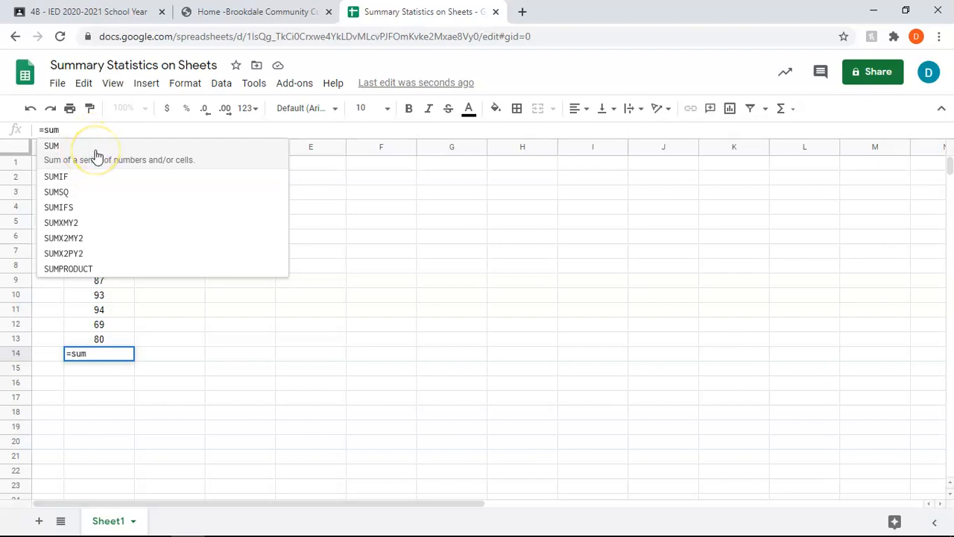
pyautogui.click(95, 154)
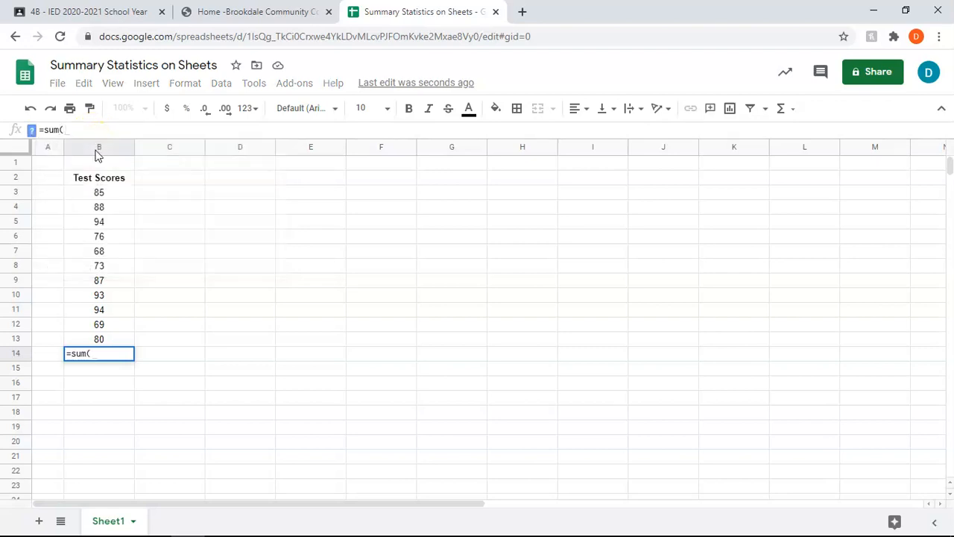
pyautogui.moveTo(122, 192); pyautogui.dragTo(116, 340)
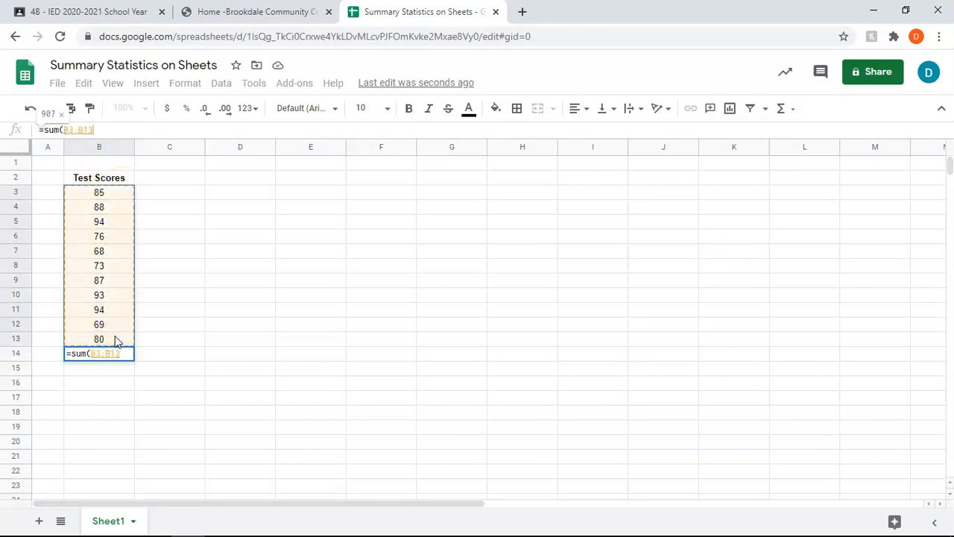
pyautogui.press('Return')
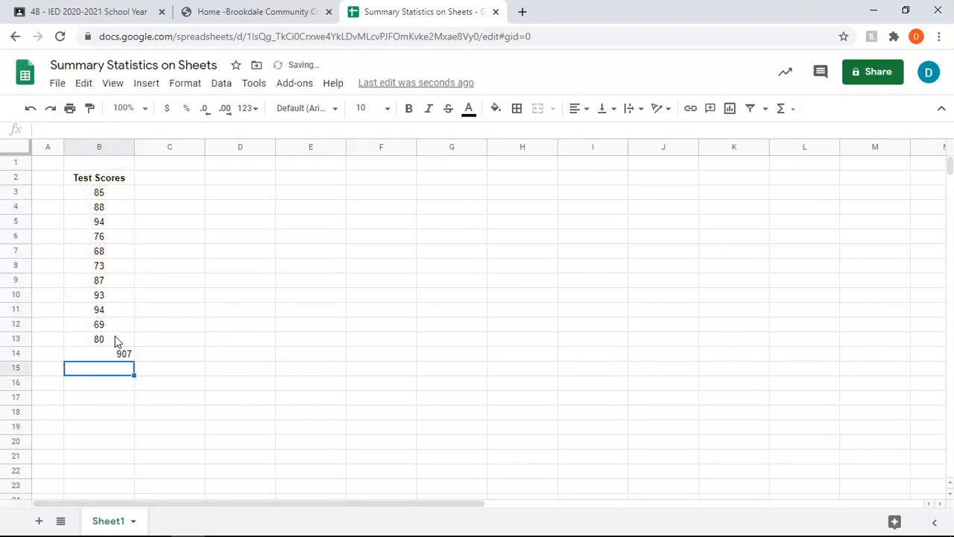
# Test the SUM function in B14 by changing the score in B3 to 90, and undo that change.
pyautogui.click(112, 193)
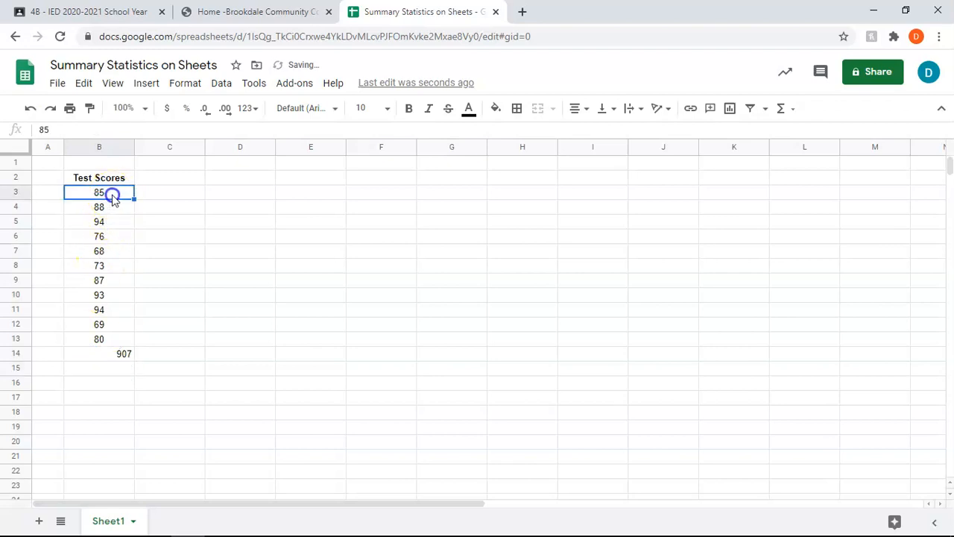
pyautogui.write('90')
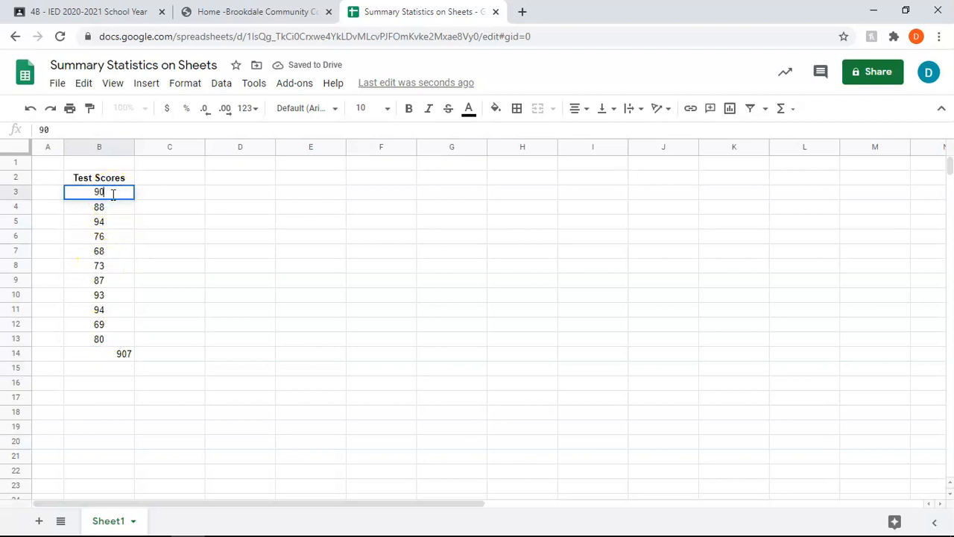
pyautogui.press('Return')
pyautogui.hotkey('ctrl', 'z')
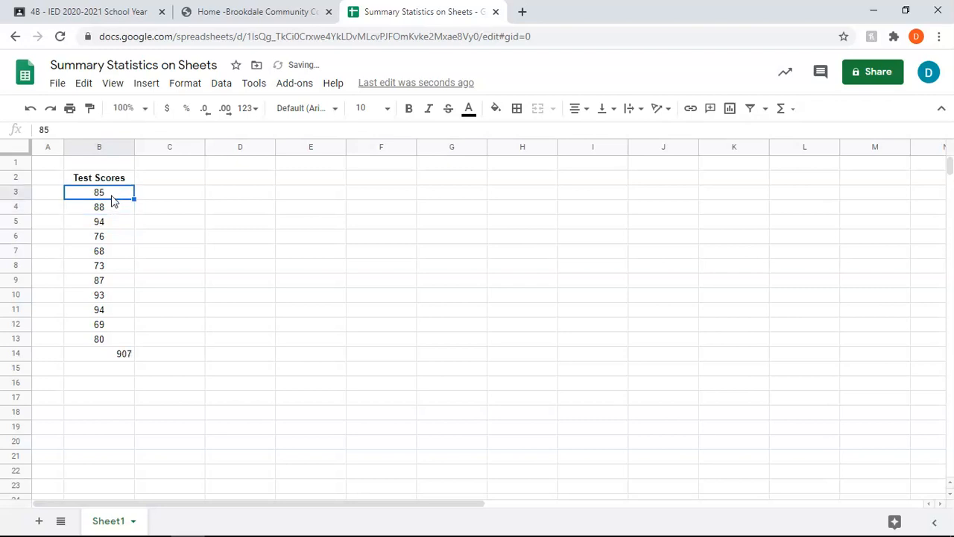
# Calculate the mean of the test scores in B15 with an AVERAGE function over B3:B13.
pyautogui.click(111, 365)
pyautogui.click(104, 132)
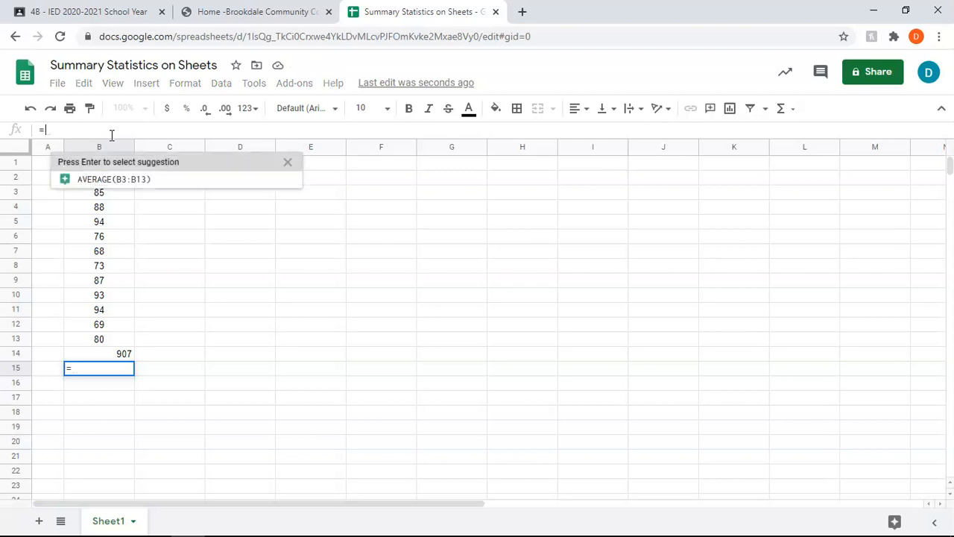
pyautogui.write('=av')
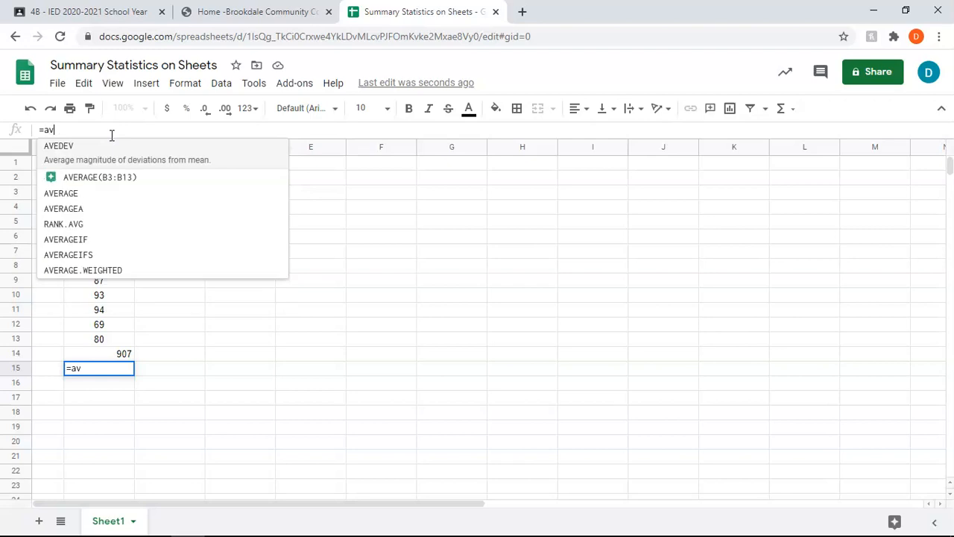
pyautogui.write('er')
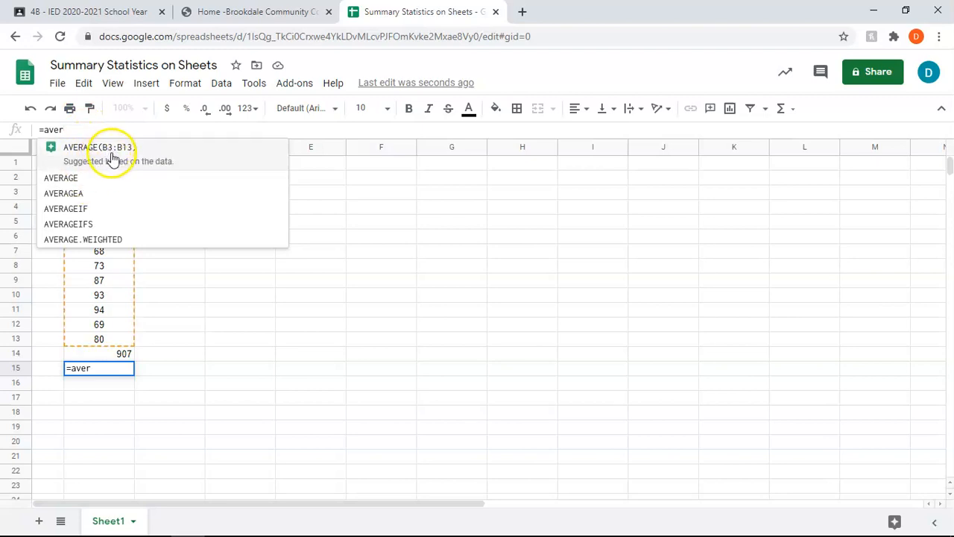
pyautogui.click(94, 183)
pyautogui.click(111, 198)
pyautogui.moveTo(111, 203); pyautogui.dragTo(108, 343)
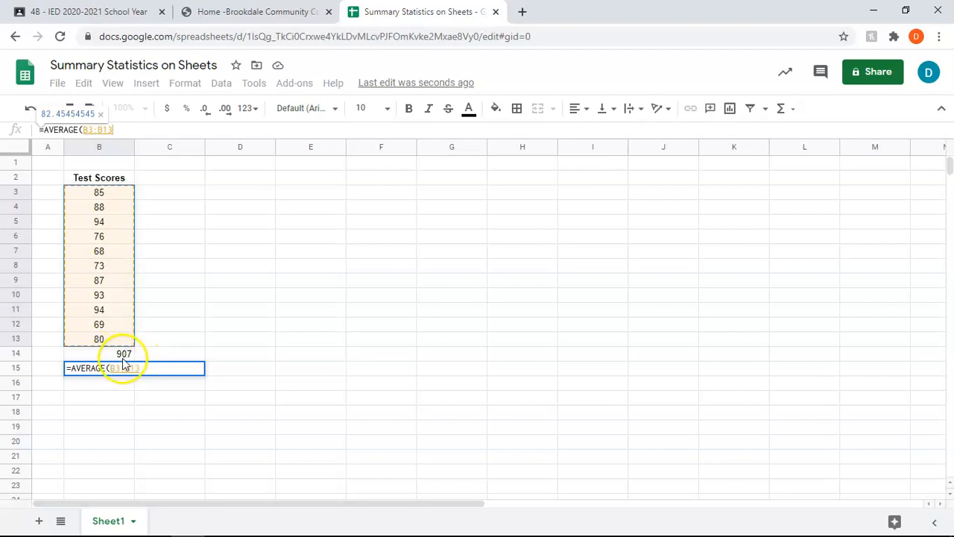
pyautogui.press('Return')
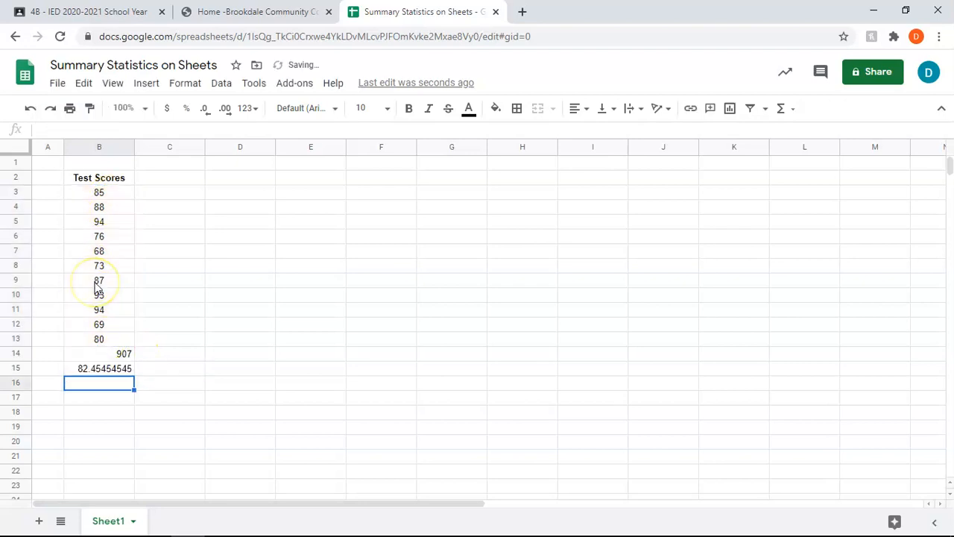
# Calculate the median of the test scores in B16 with a MEDIAN function over B3:B13.
pyautogui.click(81, 128)
pyautogui.write('=med')
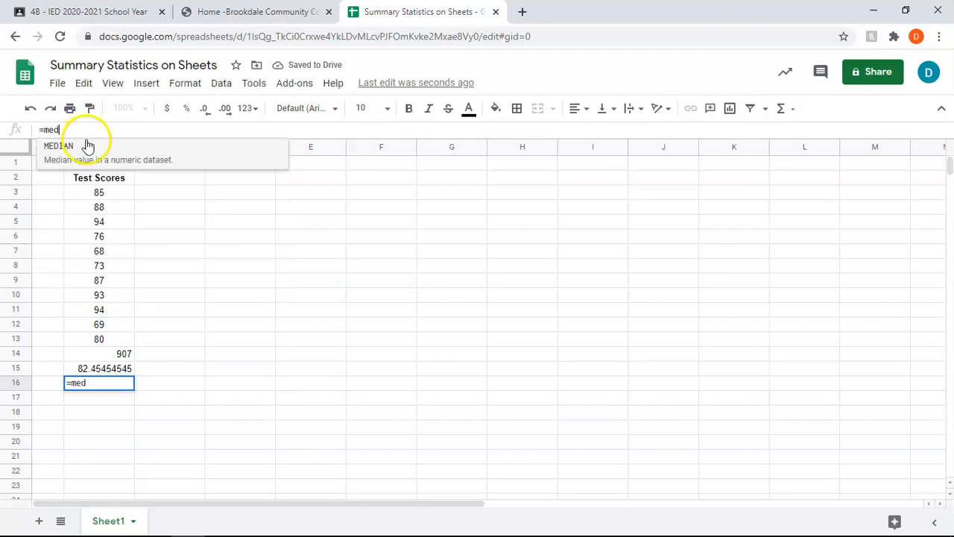
pyautogui.click(88, 146)
pyautogui.moveTo(88, 191); pyautogui.dragTo(123, 339)
pyautogui.press('Return')
# Calculate the mode of the test scores in B17 with a mode function over B3:B13.
pyautogui.write('=mode')
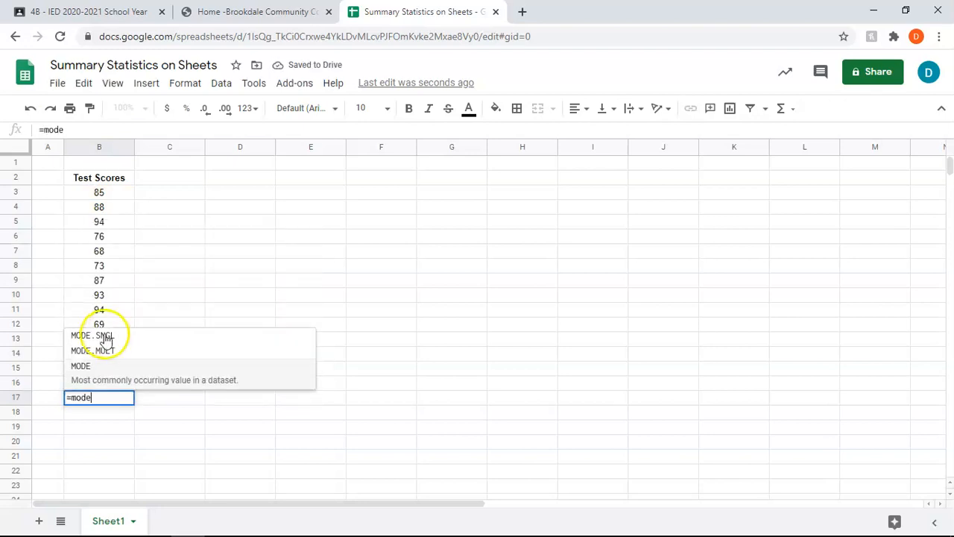
pyautogui.click(106, 342)
pyautogui.moveTo(97, 195); pyautogui.dragTo(108, 339)
pyautogui.press('Return')
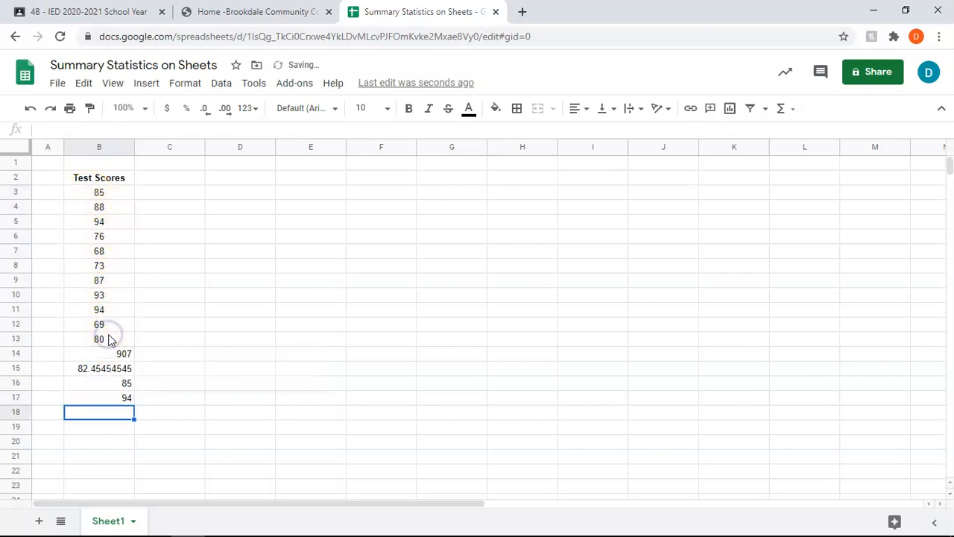
# Calculate the highest test score in B18 with a MAX function over B3:B13.
pyautogui.click(83, 127)
pyautogui.write('=max')
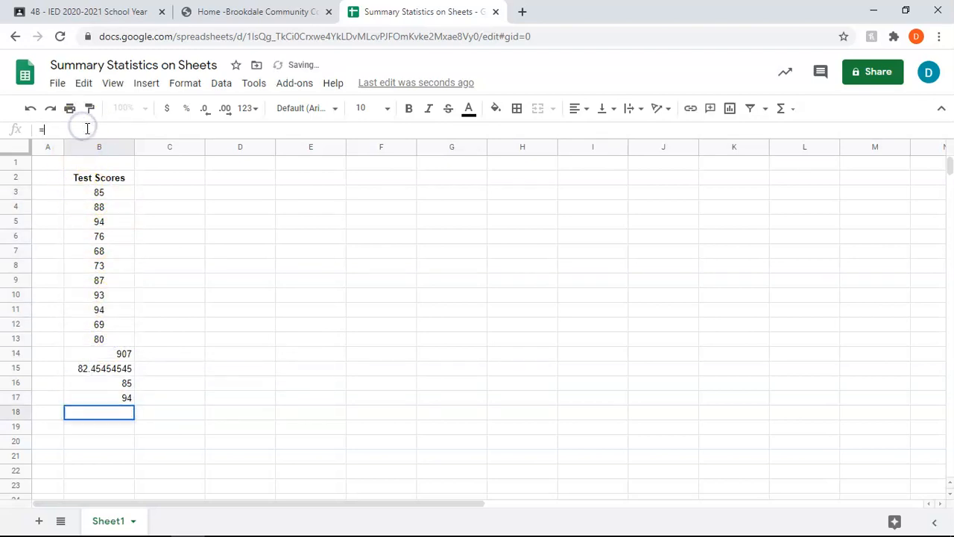
pyautogui.click(57, 147)
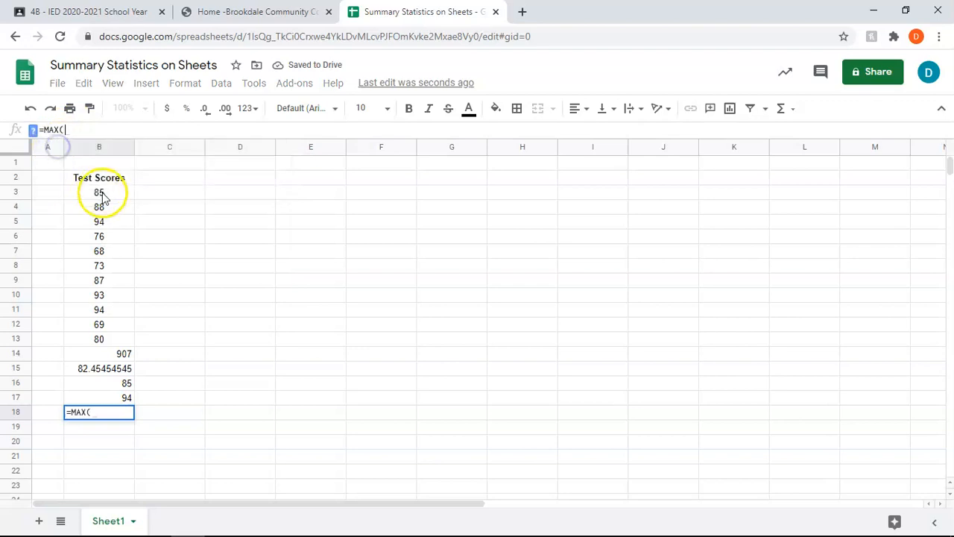
pyautogui.moveTo(111, 191); pyautogui.dragTo(115, 340)
pyautogui.press('Return')
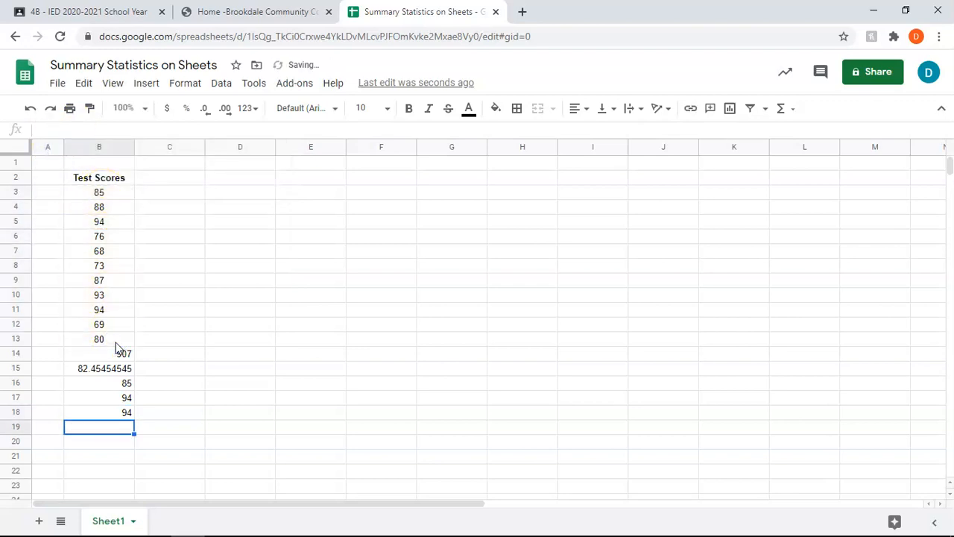
# Calculate the lowest test score in B19 with a MIN function over B3:B13.
pyautogui.write('=min')
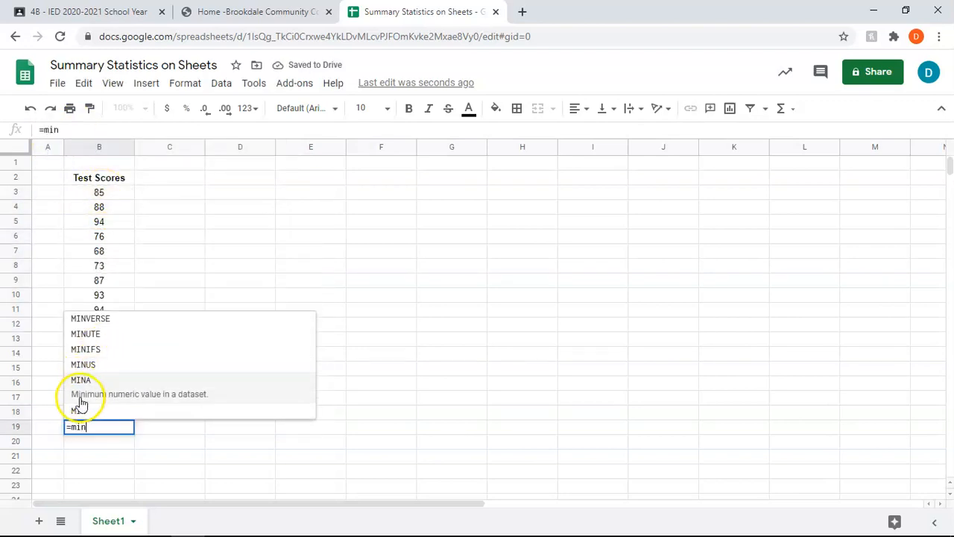
pyautogui.click(101, 398)
pyautogui.moveTo(112, 193); pyautogui.dragTo(117, 331)
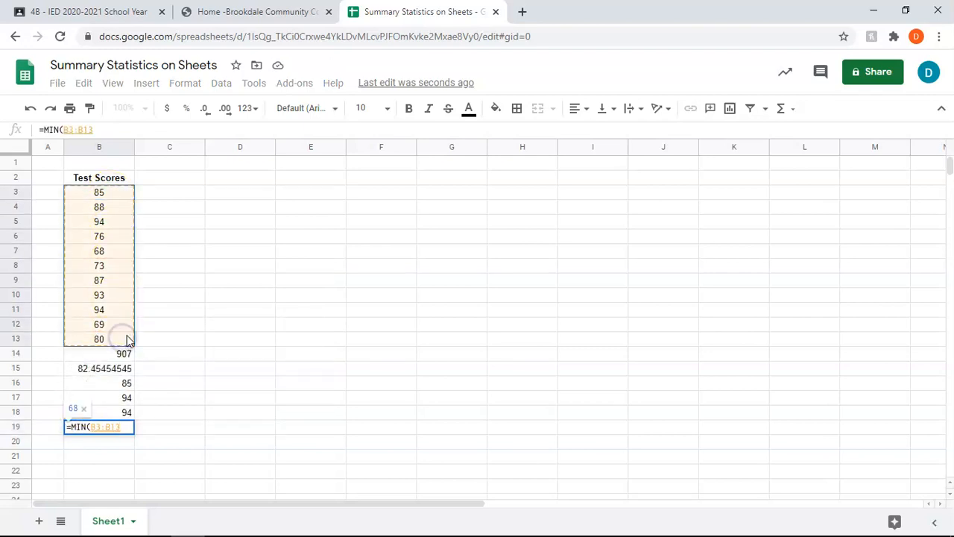
pyautogui.press('Return')
pyautogui.write('=')
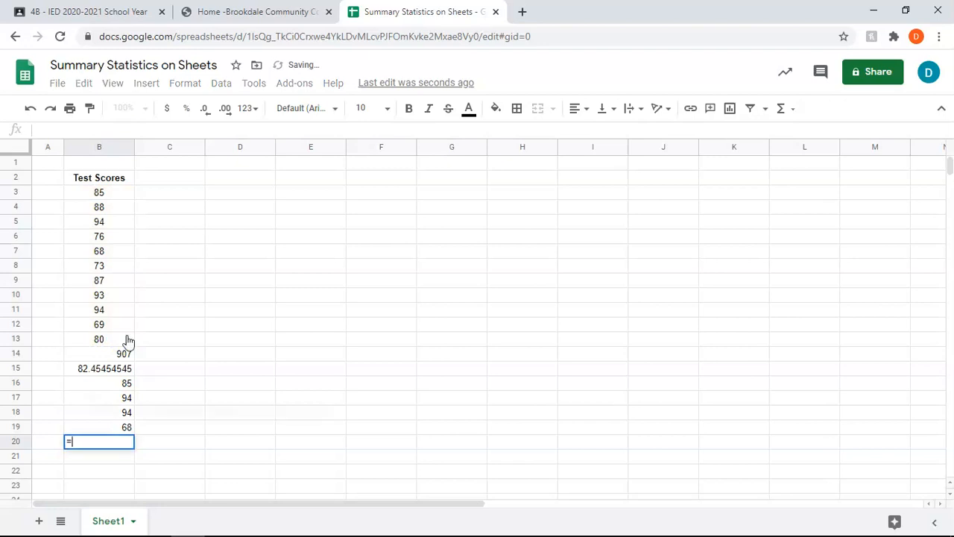
pyautogui.write('rang')
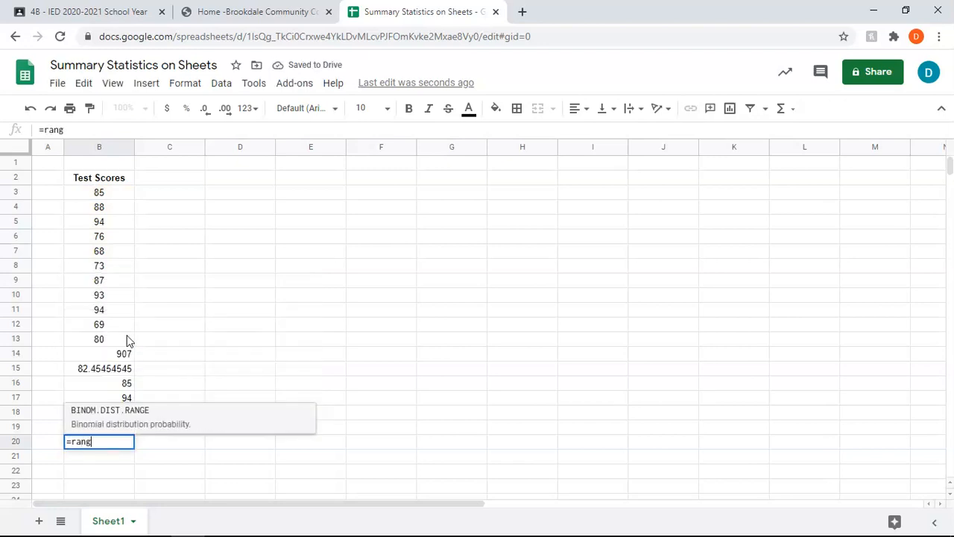
pyautogui.press('BackSpace')
pyautogui.press('BackSpace')
pyautogui.press('BackSpace')
pyautogui.press('BackSpace')
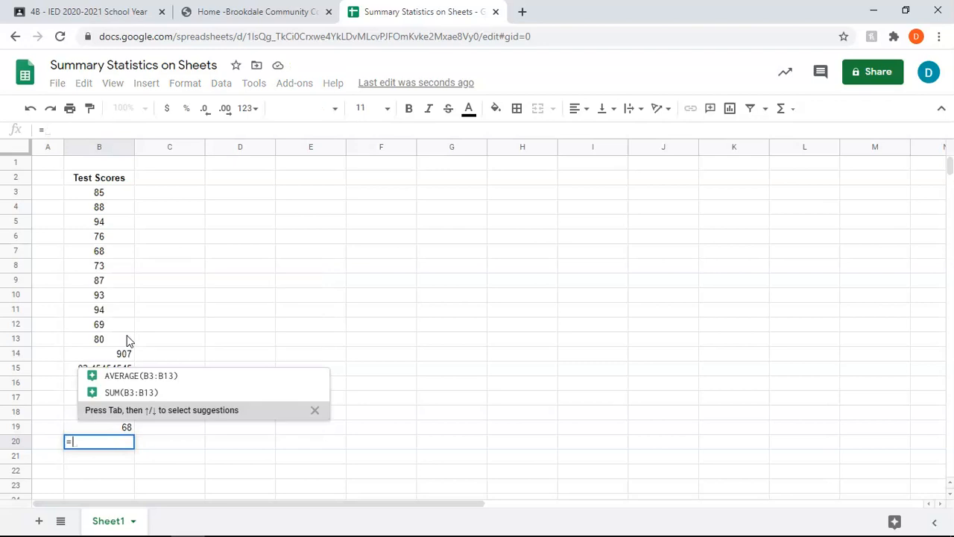
pyautogui.press('BackSpace')
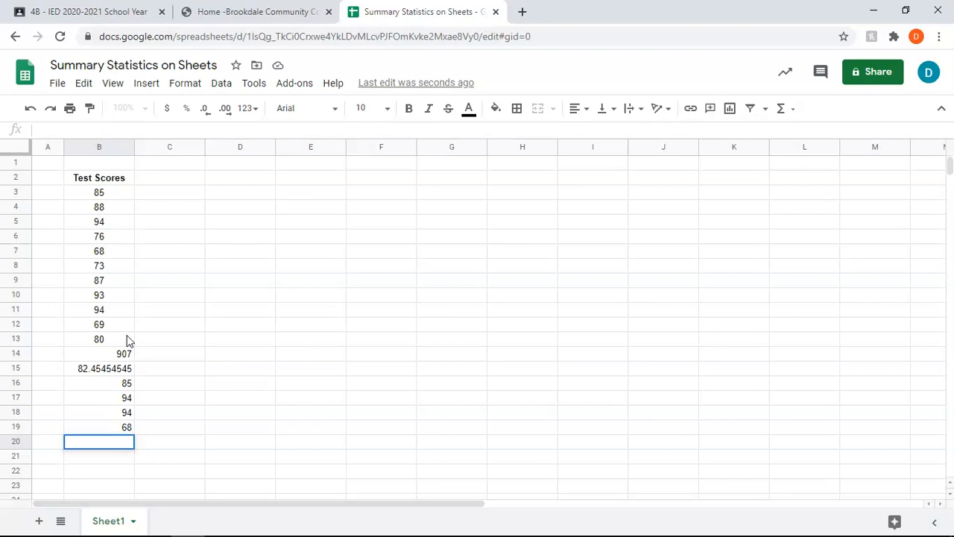
# Calculate the range of the test scores in B20 with the formula =MAX(B3:B13)-MIN(B3:B13).
pyautogui.write('=')
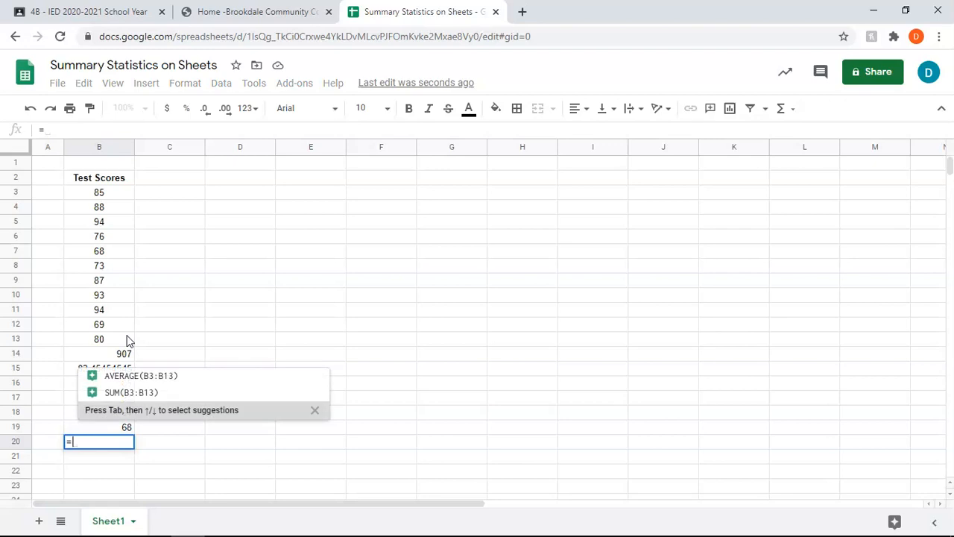
pyautogui.write('max')
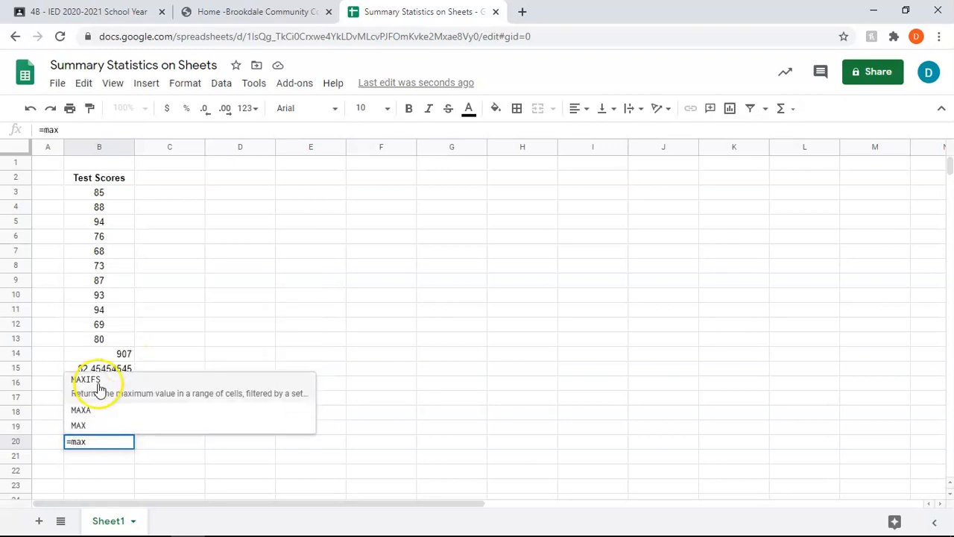
pyautogui.click(110, 425)
pyautogui.moveTo(108, 195); pyautogui.dragTo(117, 339)
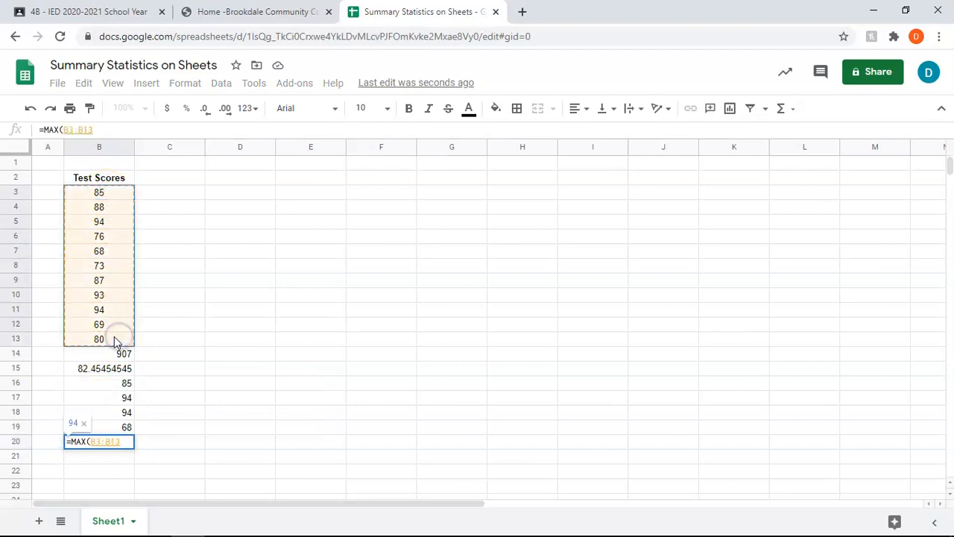
pyautogui.write(')-min')
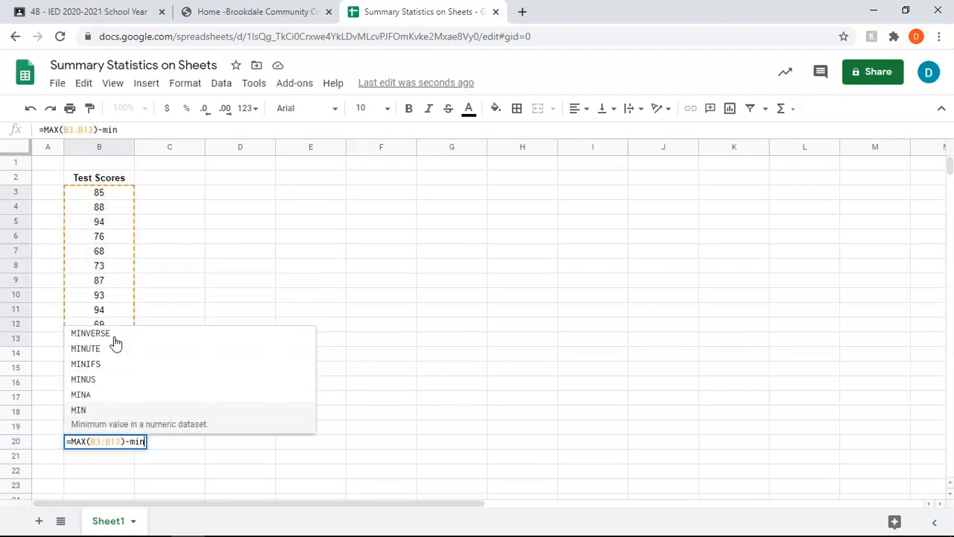
pyautogui.click(85, 419)
pyautogui.moveTo(99, 195); pyautogui.dragTo(112, 342)
pyautogui.write(')')
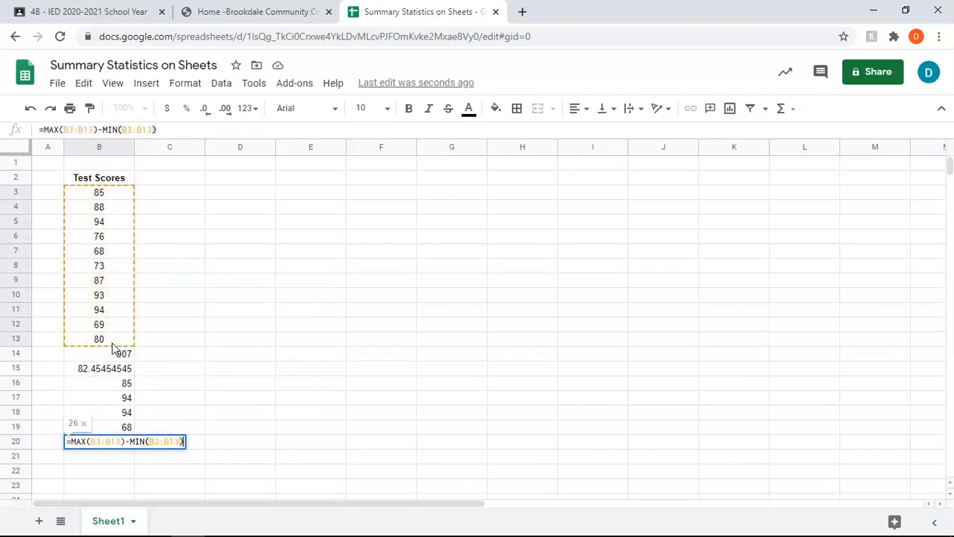
pyautogui.press('Return')
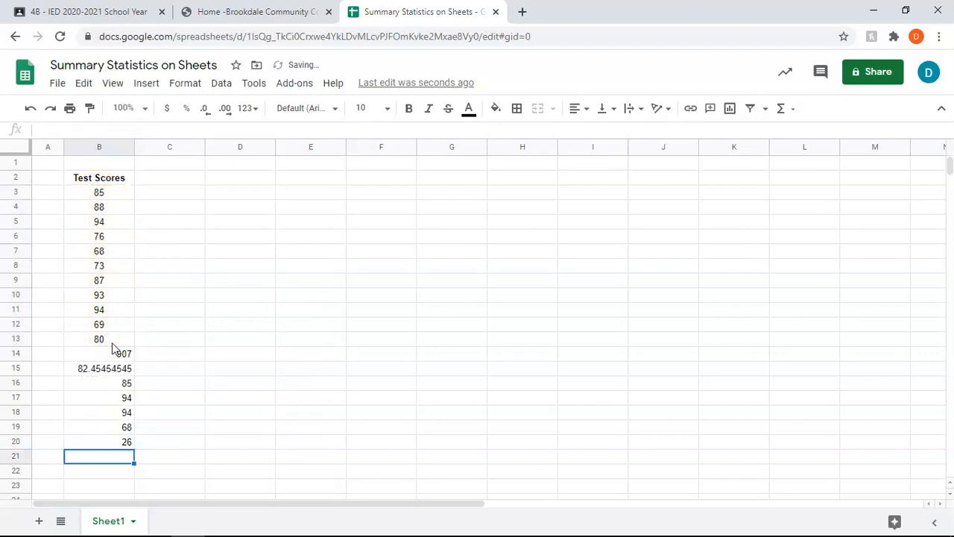
# Replace the range formula in B20 with =B18-B19, subtracting the minimum cell from the maximum cell.
pyautogui.click(97, 444)
pyautogui.write('=')
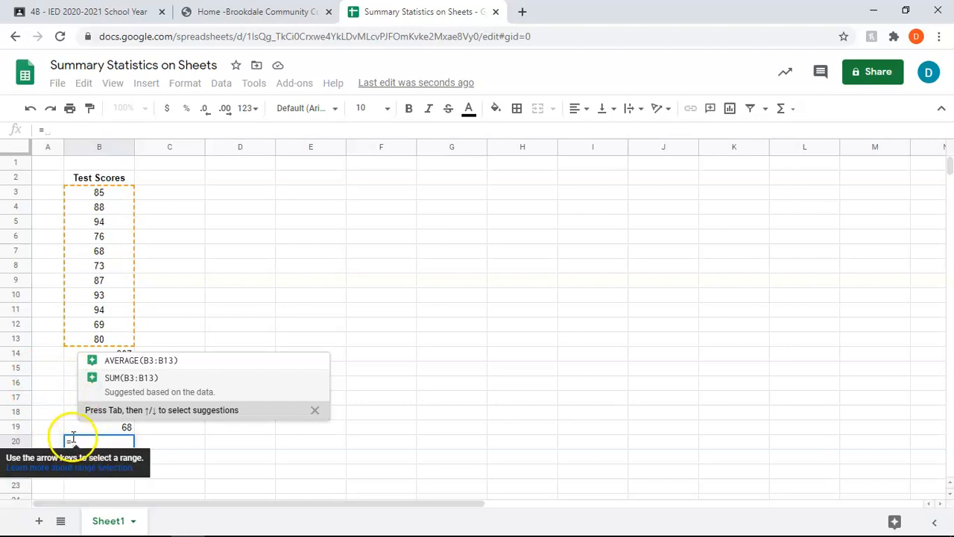
pyautogui.click(71, 415)
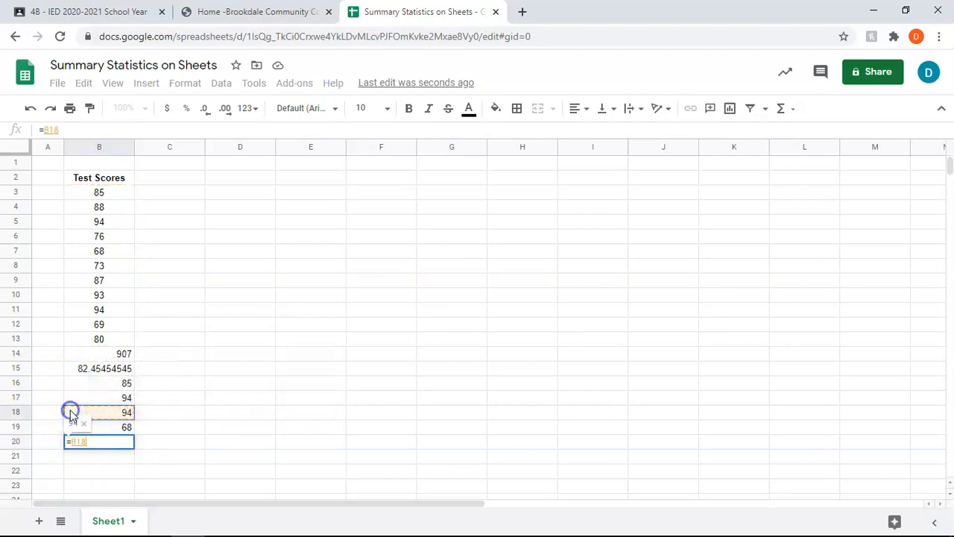
pyautogui.write('-')
pyautogui.click(94, 430)
pyautogui.press('Return')
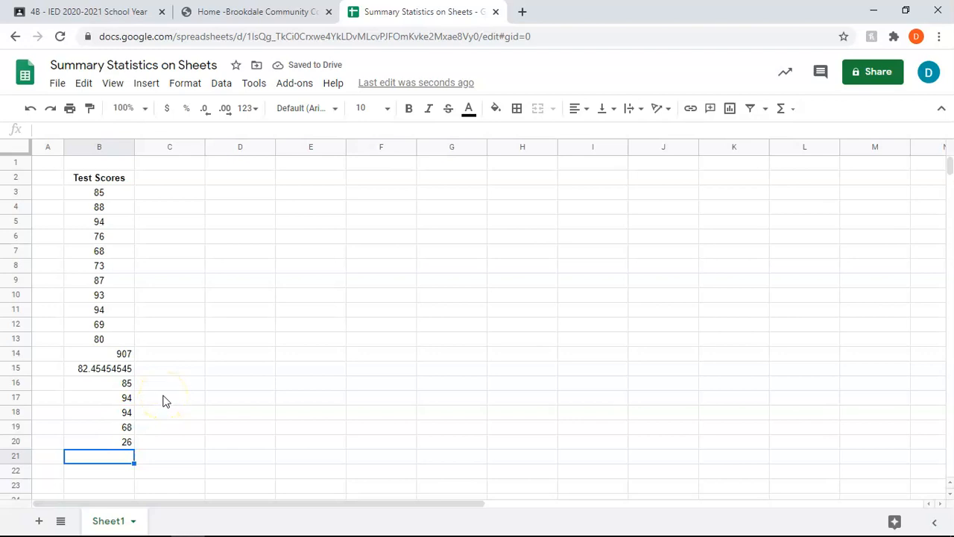
# Calculate the population standard deviation of the test scores in B21 with STDEV.P over B3:B13.
pyautogui.write('=')
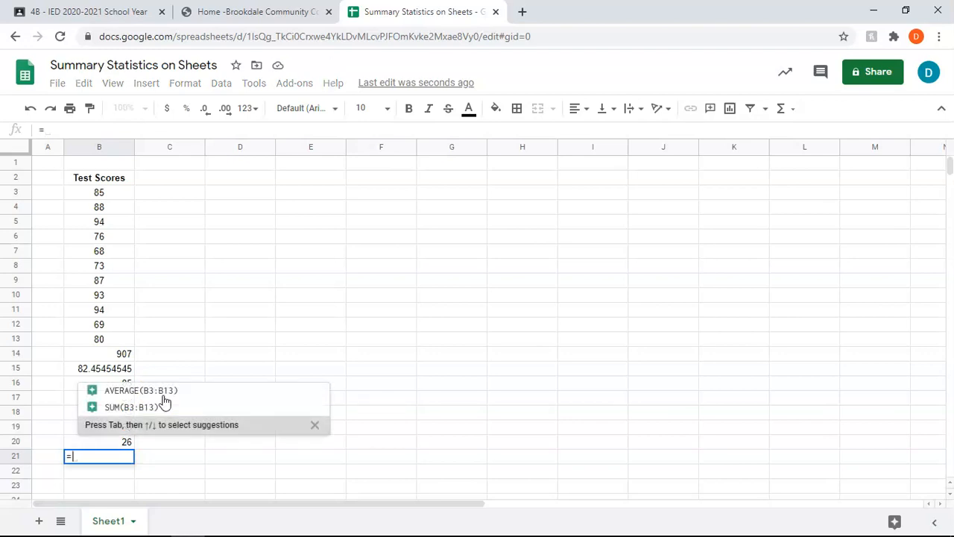
pyautogui.write('st')
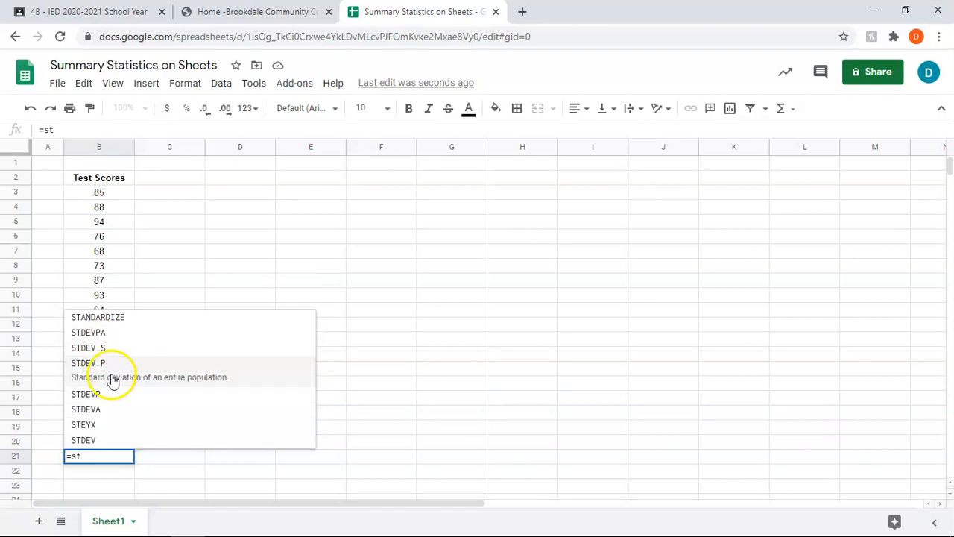
pyautogui.click(127, 381)
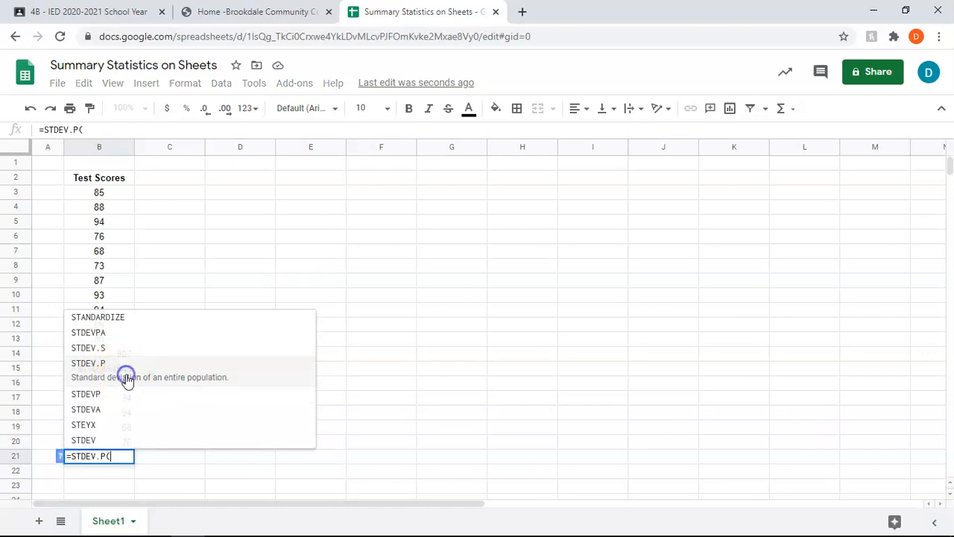
pyautogui.moveTo(99, 193); pyautogui.dragTo(113, 337)
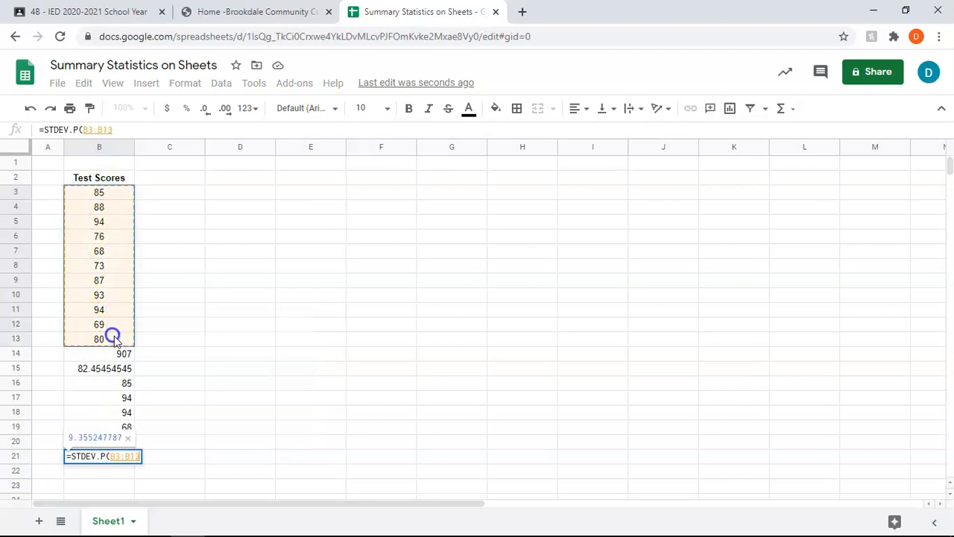
pyautogui.press('Return')
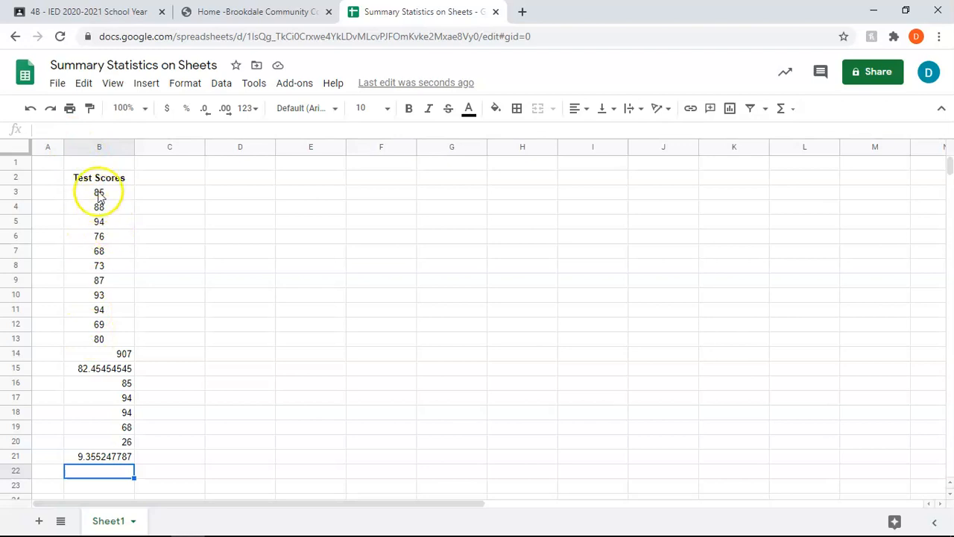
# Insert one blank column to the left of the Test Scores column.
pyautogui.click(88, 147)
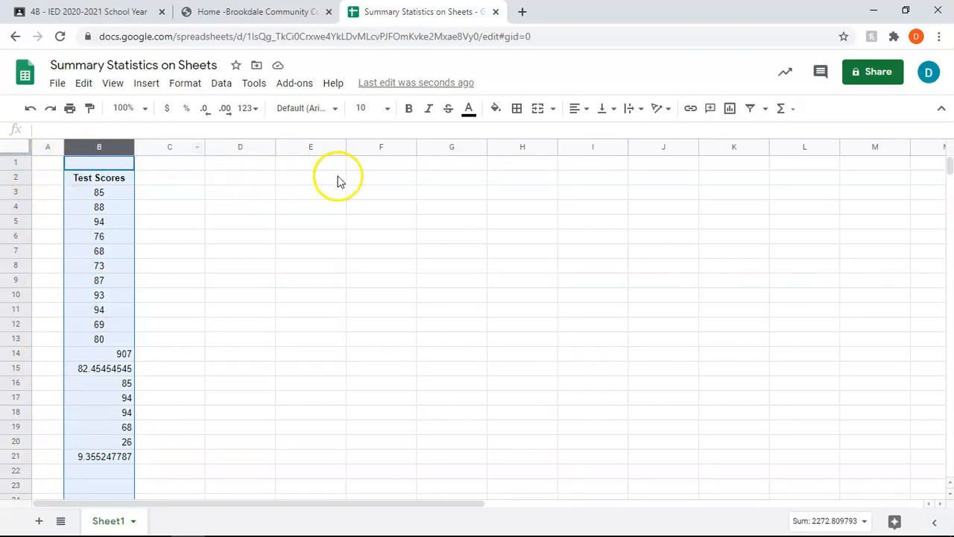
pyautogui.rightClick(98, 147)
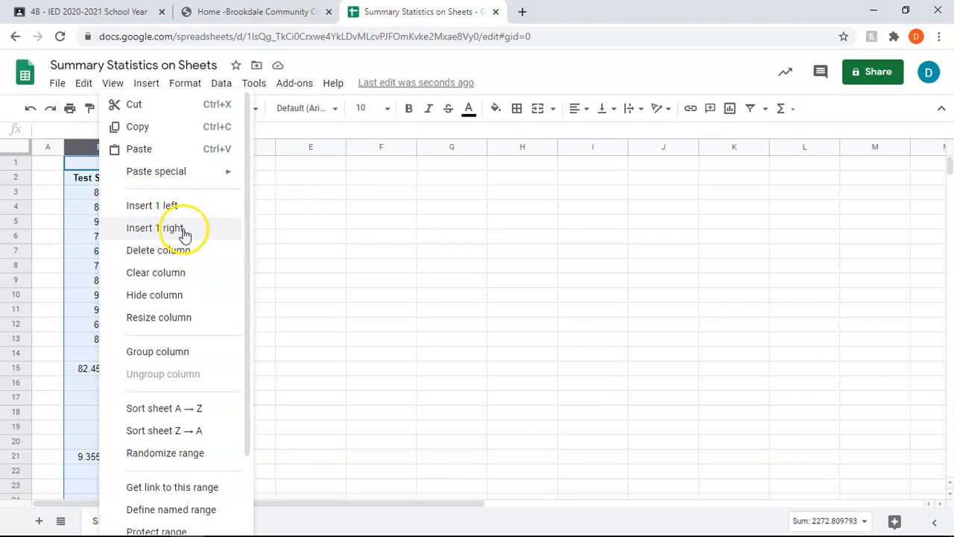
pyautogui.click(175, 206)
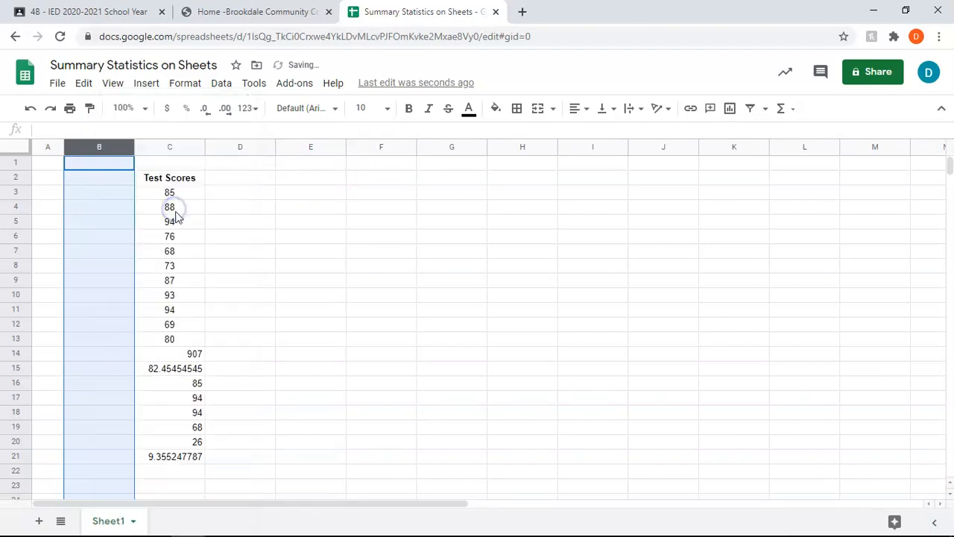
pyautogui.click(350, 337)
# Label the first four statistics in B14:B17 as Sum, Mean, Median and Mode.
pyautogui.click(80, 359)
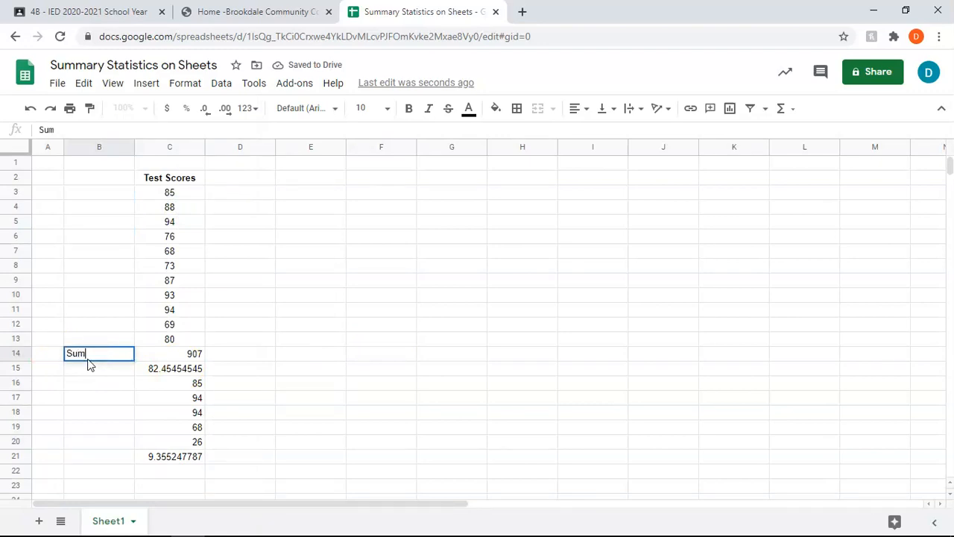
pyautogui.press('Return')
pyautogui.write('Mean')
pyautogui.press('Return')
pyautogui.write('Median')
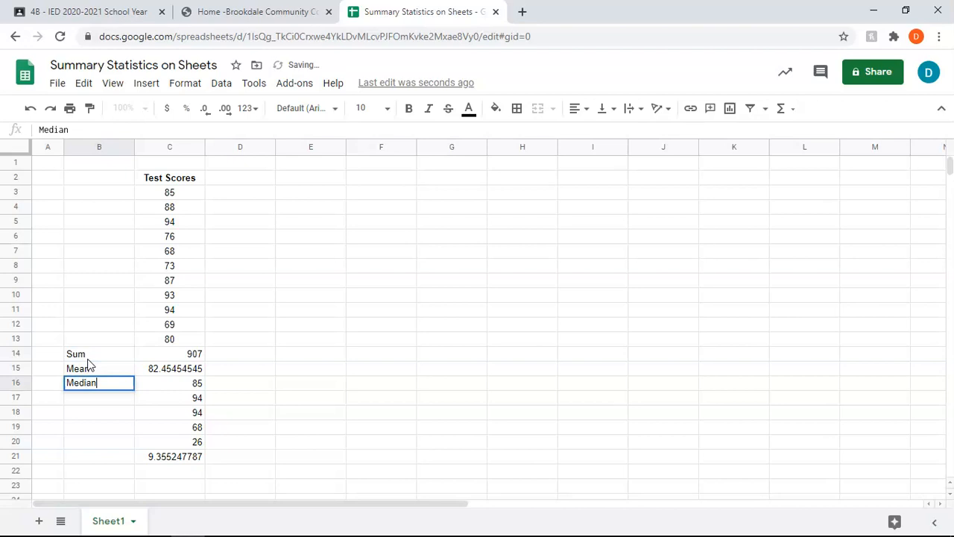
pyautogui.press('Return')
pyautogui.write('Mo')
pyautogui.press('Return')
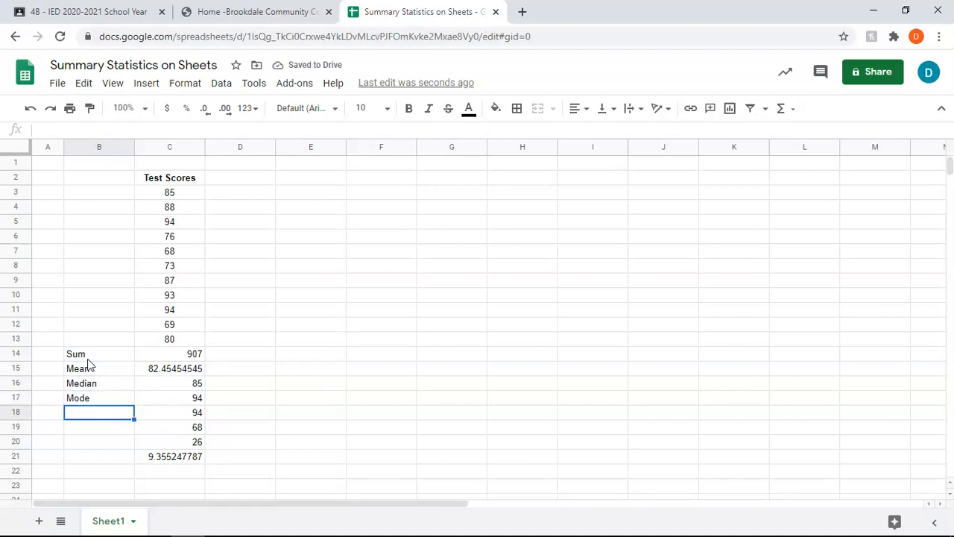
# Label the remaining statistics in B18:B21 as Max, Min, Range and Standard Deviation.
pyautogui.write('Ma')
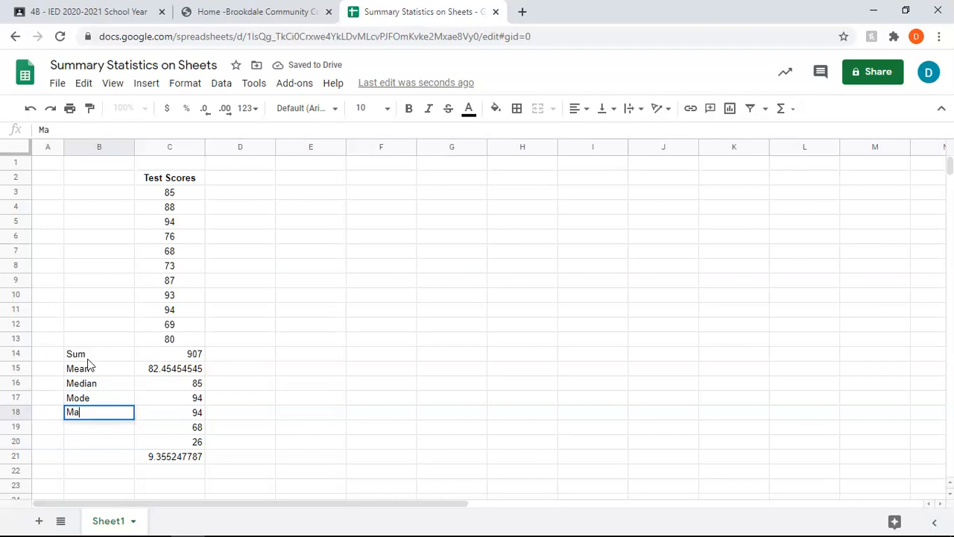
pyautogui.write('x')
pyautogui.press('Return')
pyautogui.write('Min')
pyautogui.press('Return')
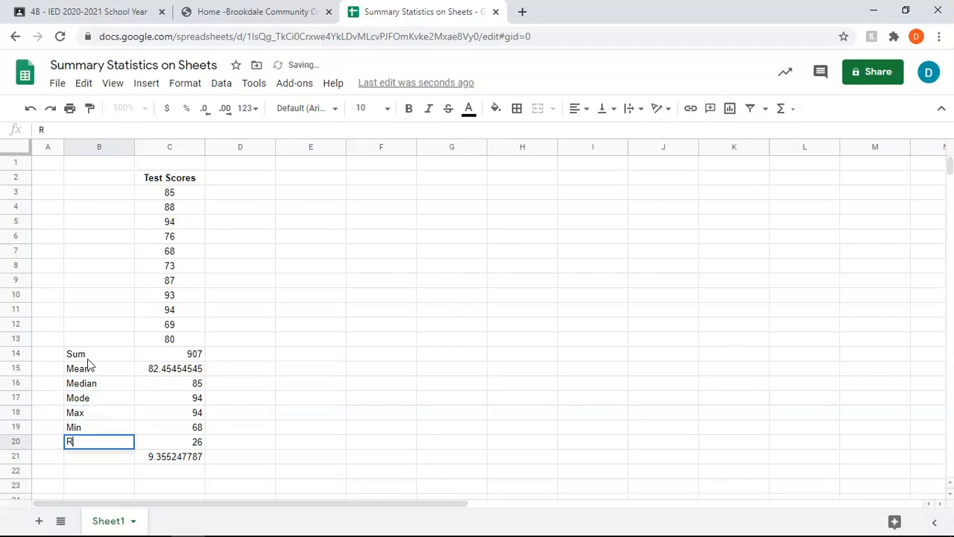
pyautogui.write('Range')
pyautogui.press('Return')
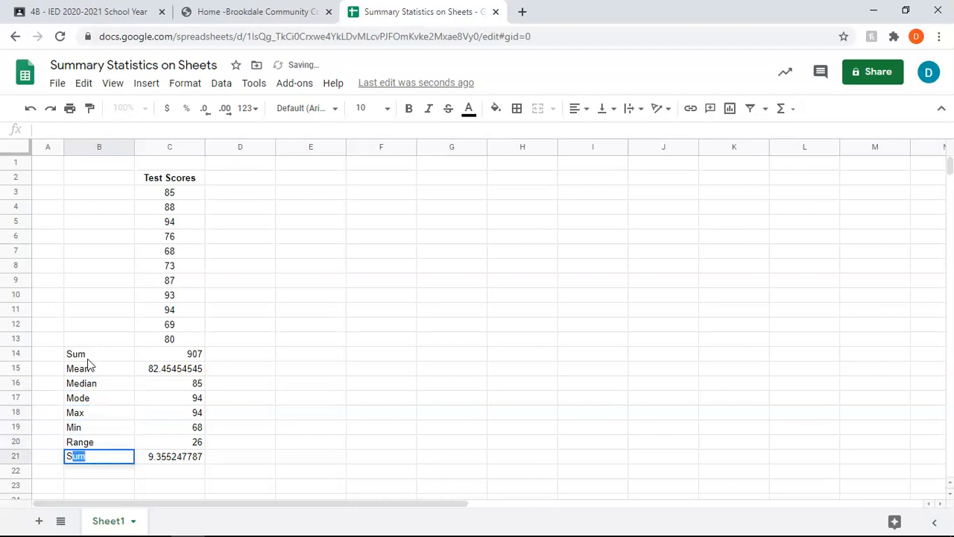
pyautogui.write('Standard Deviation')
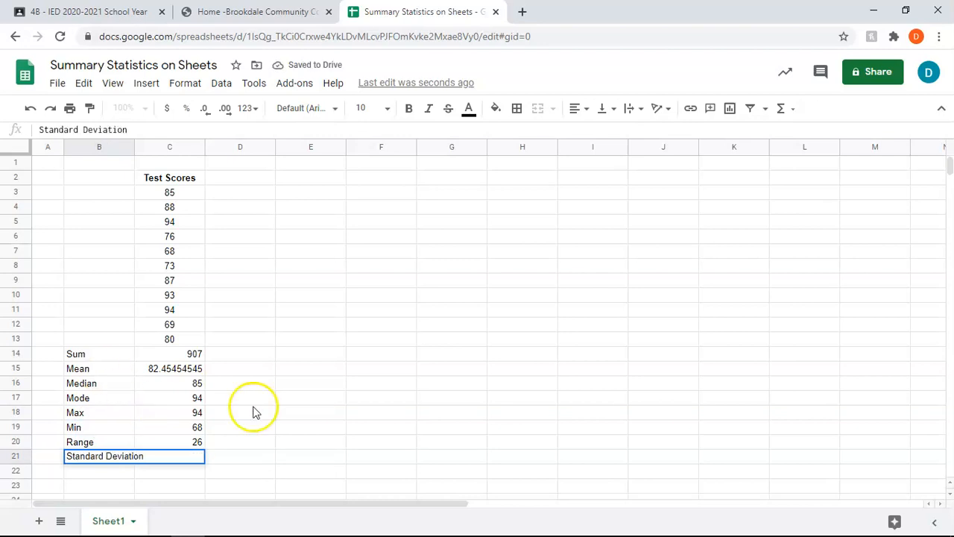
pyautogui.click(477, 325)
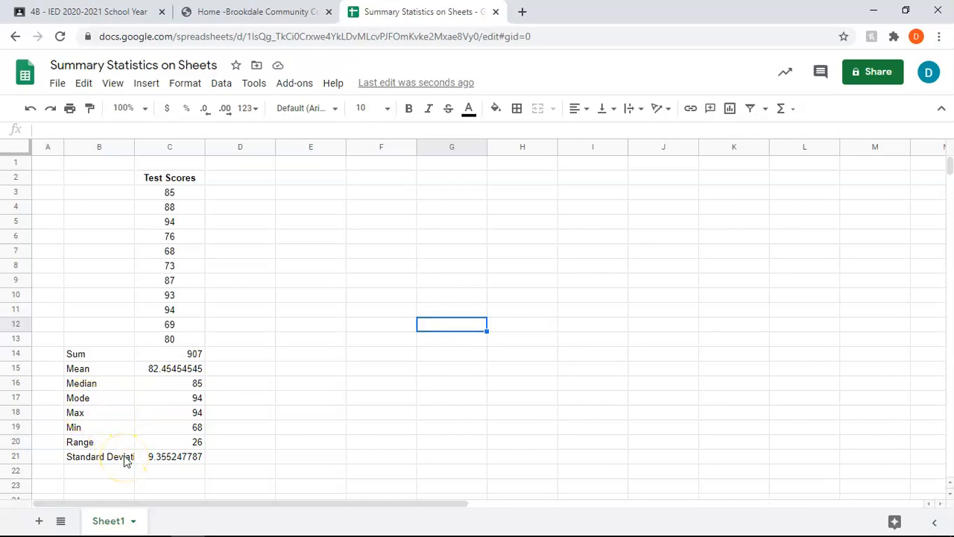
# Auto-fit the width of column B to its longest label, Standard Deviation.
pyautogui.moveTo(133, 143); pyautogui.dragTo(150, 147)
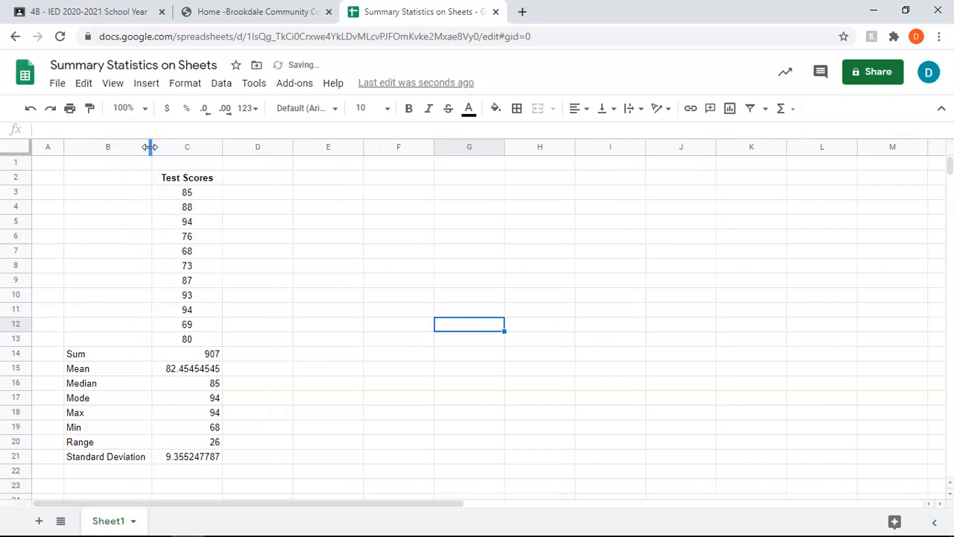
pyautogui.hotkey('ctrl', 'z')
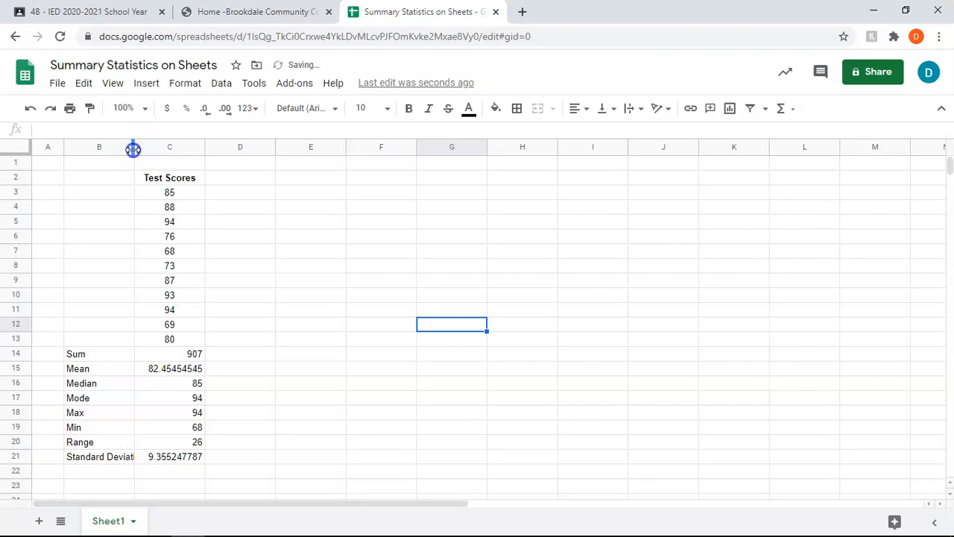
pyautogui.doubleClick(133, 149)
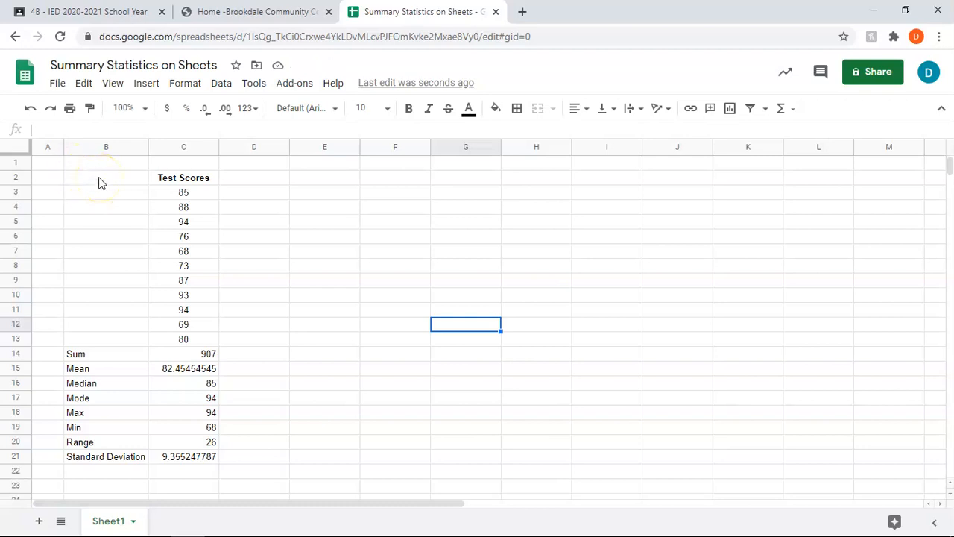
# Apply thin single-line borders to all cells in B2:C21.
pyautogui.moveTo(102, 182); pyautogui.dragTo(209, 456)
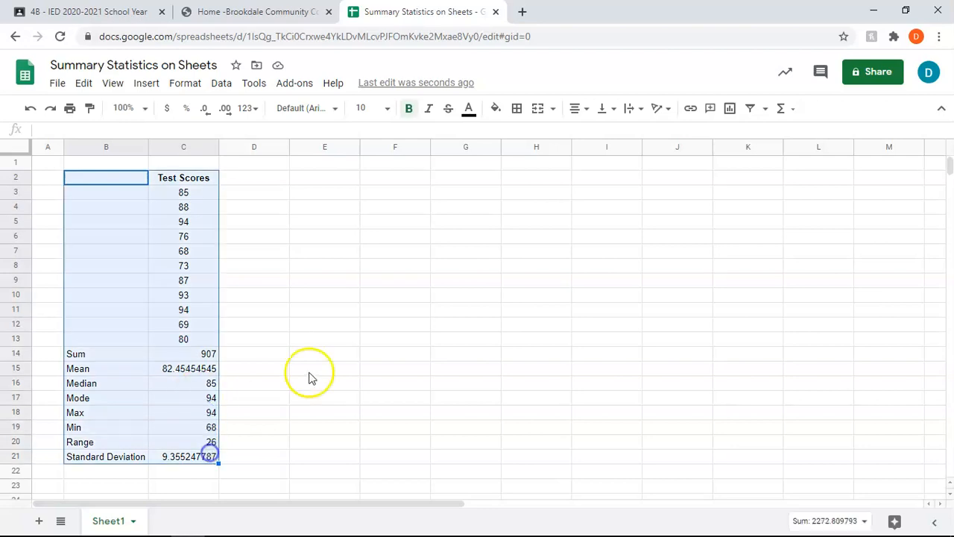
pyautogui.click(517, 108)
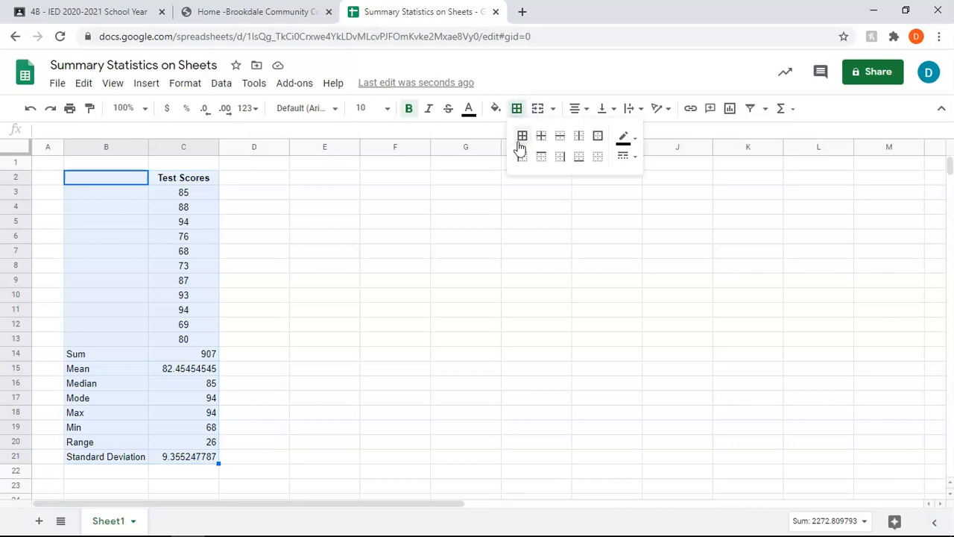
pyautogui.click(562, 137)
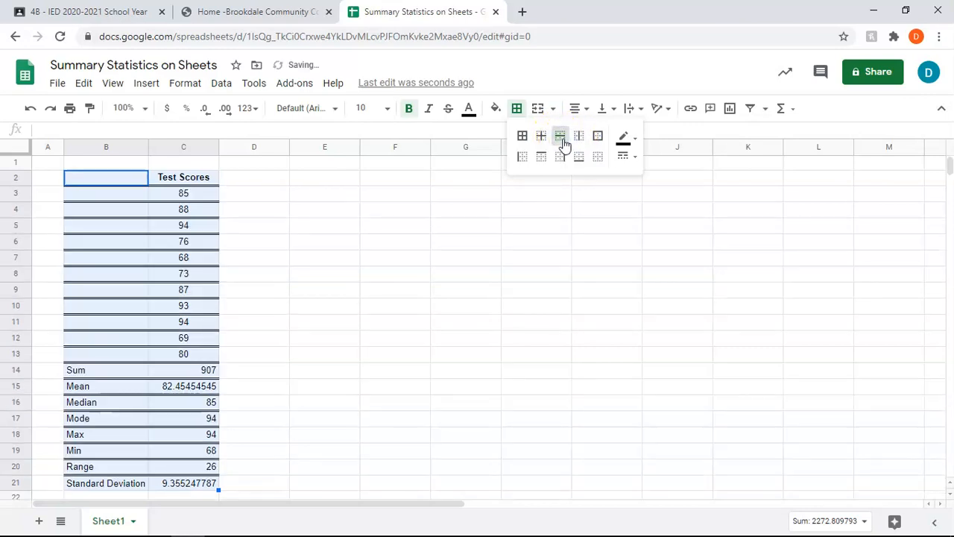
pyautogui.click(579, 136)
pyautogui.click(623, 155)
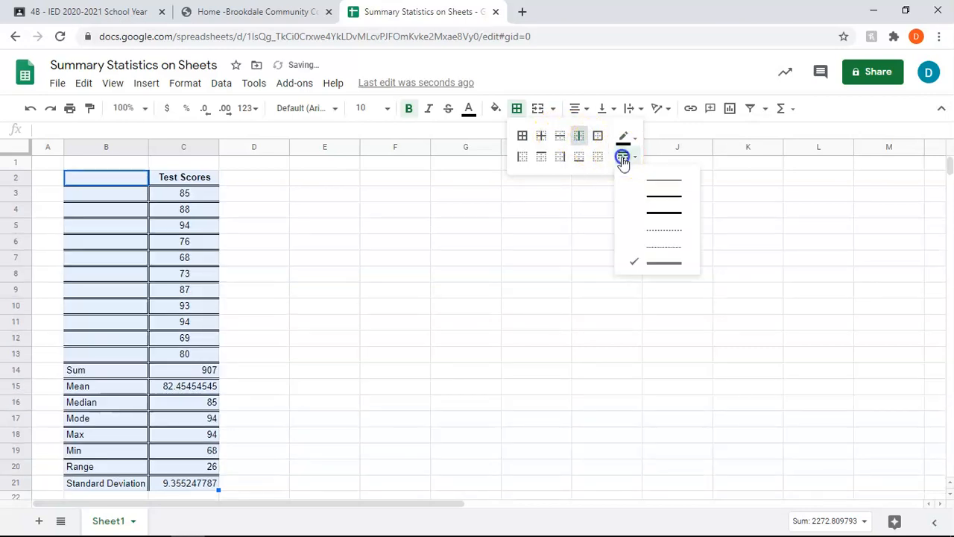
pyautogui.click(522, 135)
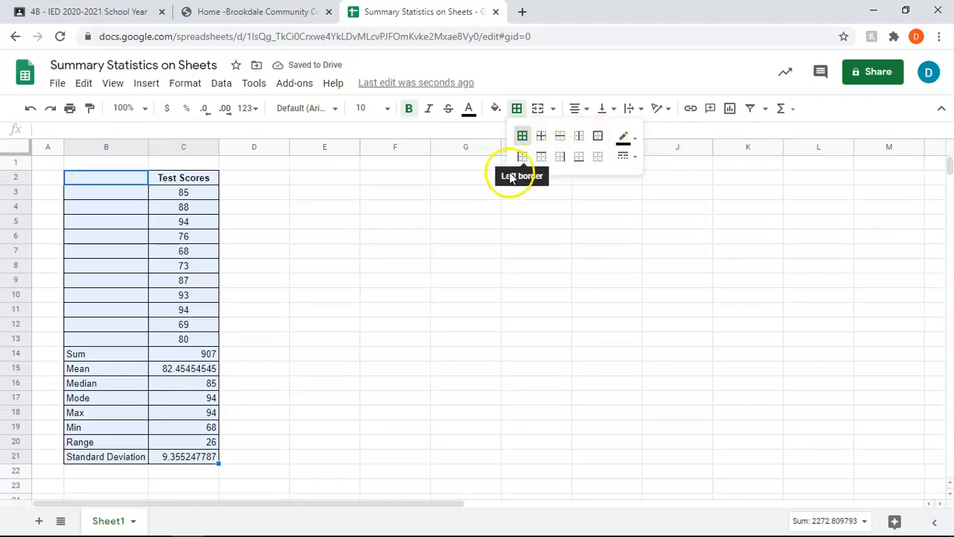
pyautogui.click(521, 136)
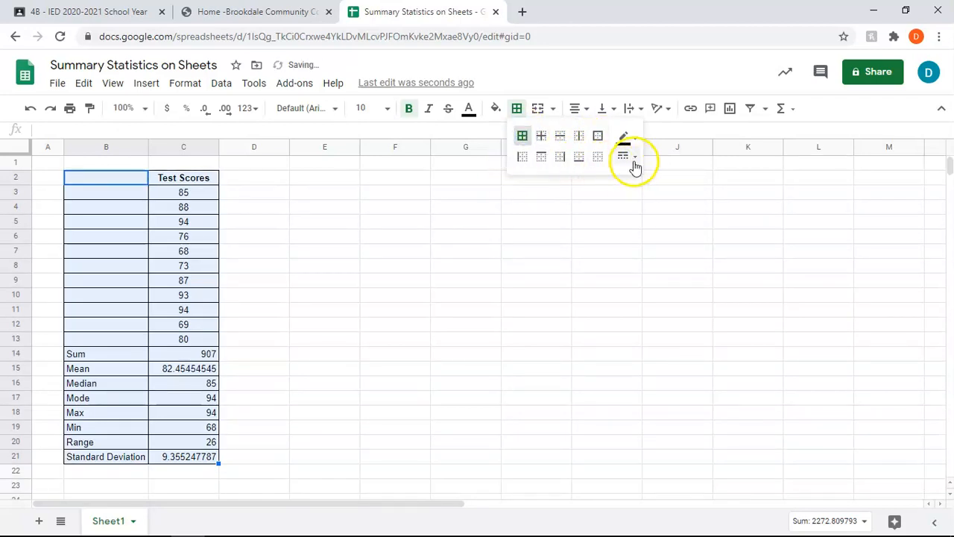
# Try the medium and thick line styles on all borders of B2:C21, ending on the thin line.
pyautogui.click(630, 158)
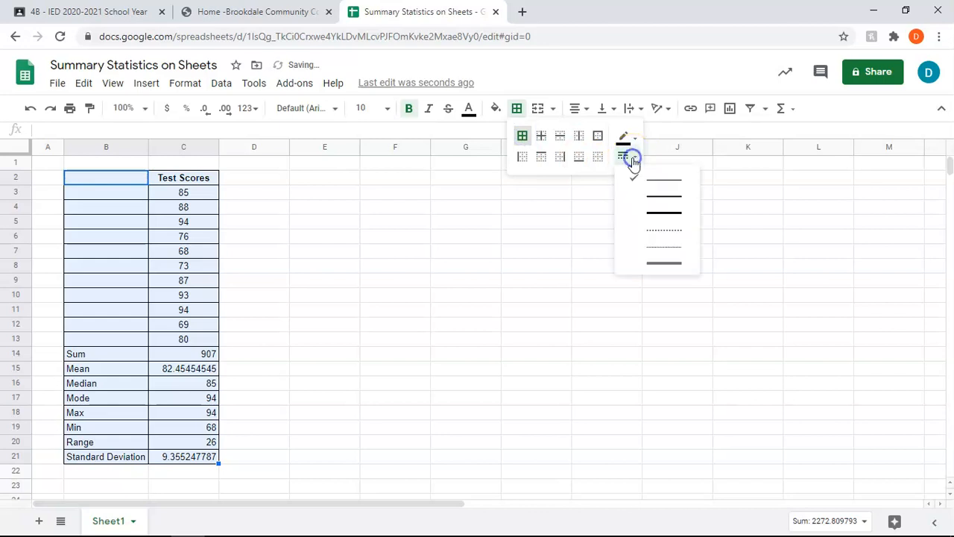
pyautogui.click(656, 195)
pyautogui.click(629, 157)
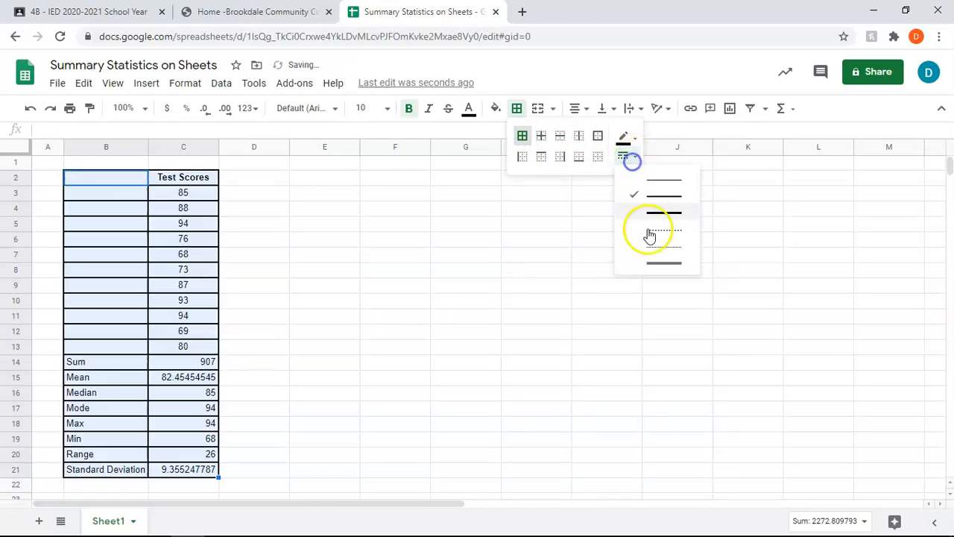
pyautogui.click(656, 215)
pyautogui.click(628, 157)
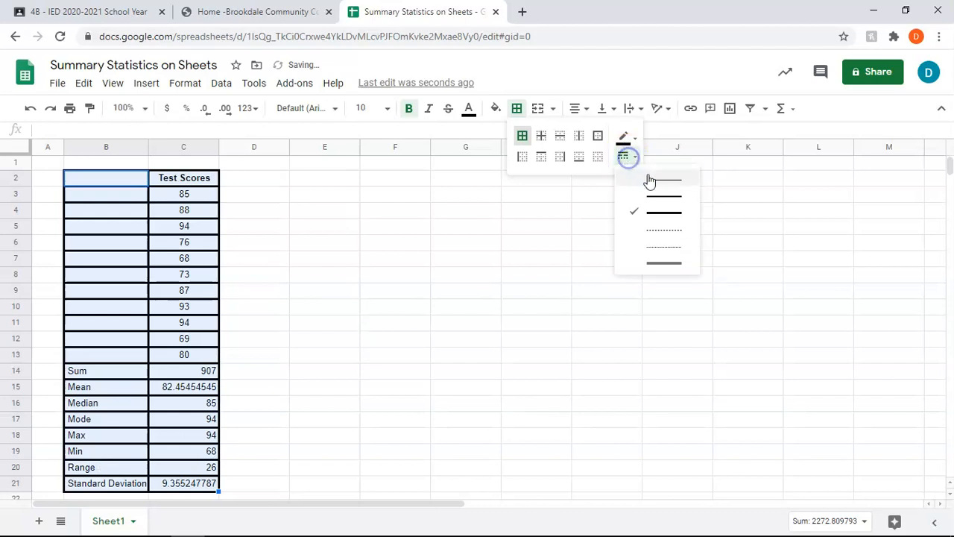
pyautogui.click(651, 181)
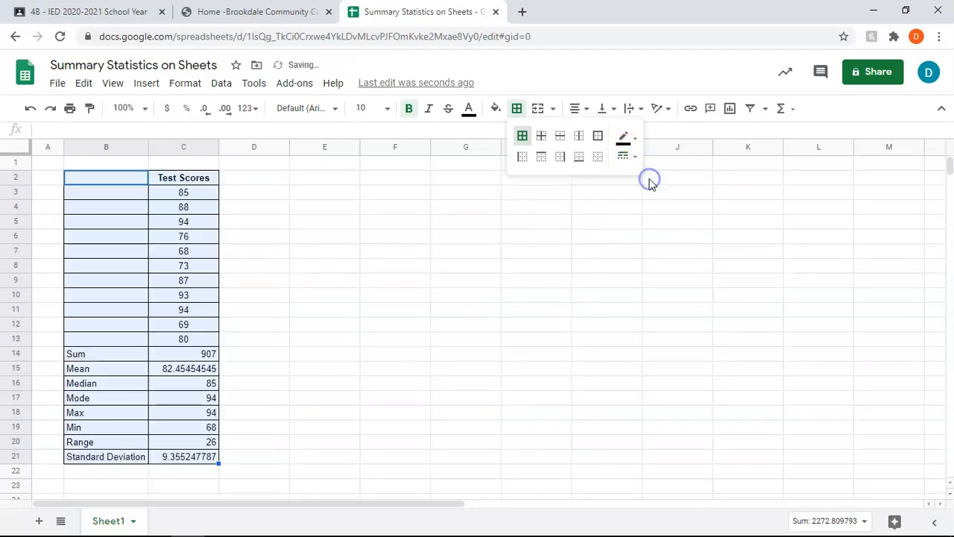
# Give the table B2:C21 a medium-weight outer border.
pyautogui.click(598, 137)
pyautogui.click(623, 156)
pyautogui.click(652, 194)
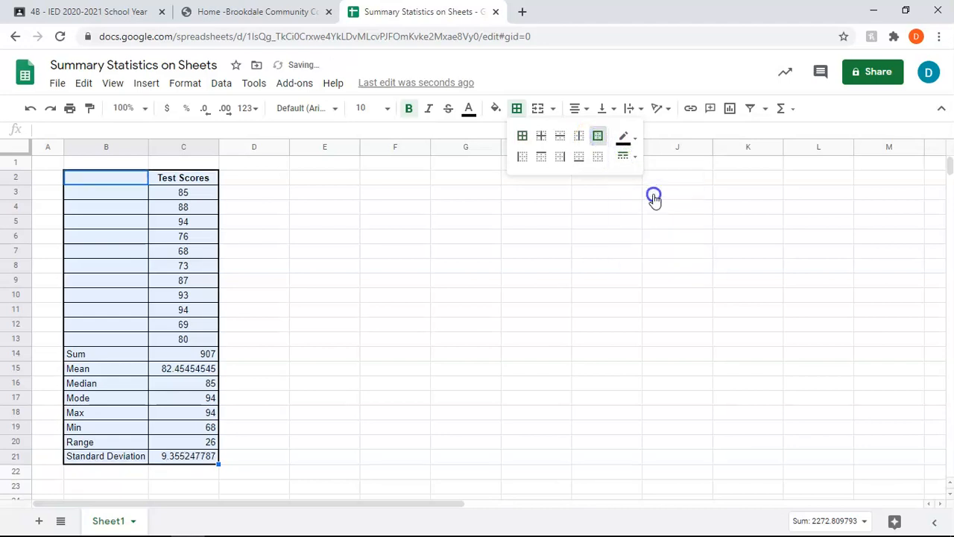
pyautogui.click(376, 325)
# Give the statistics block B14:C21 a medium-weight outer border.
pyautogui.moveTo(92, 358); pyautogui.dragTo(205, 455)
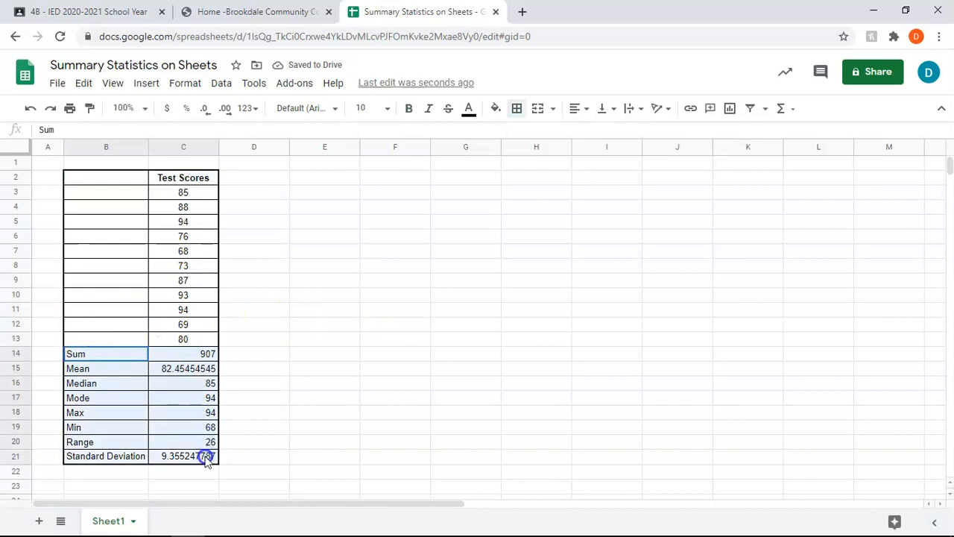
pyautogui.click(516, 108)
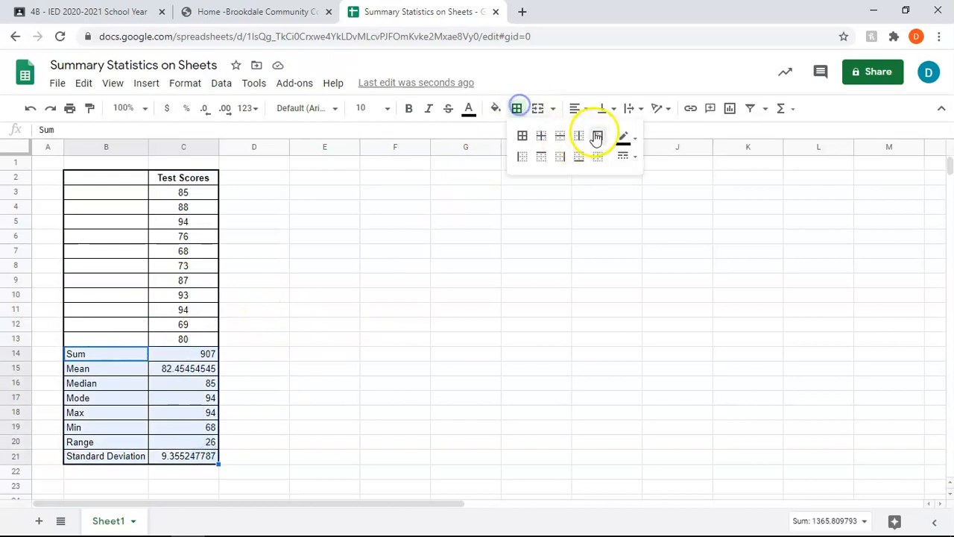
pyautogui.click(597, 134)
pyautogui.click(447, 312)
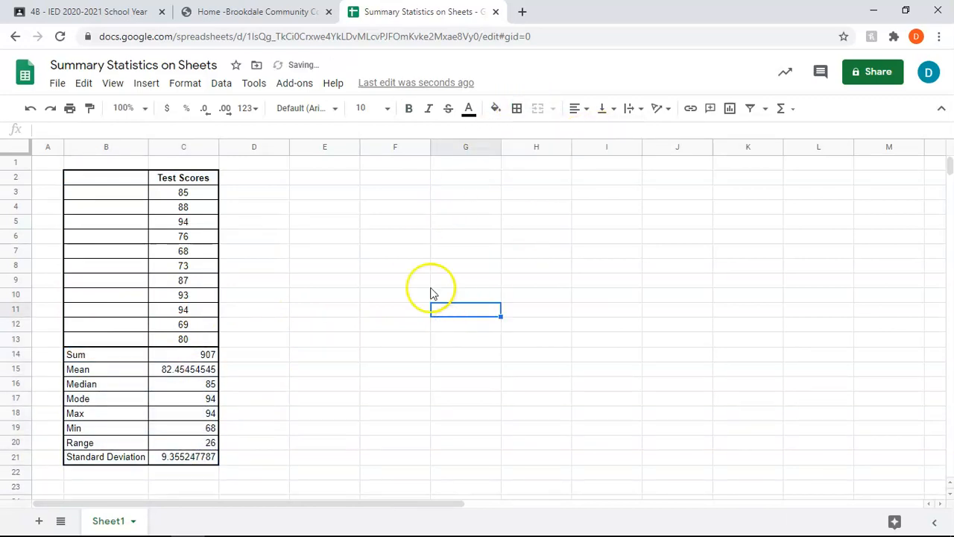
# Insert a row above the Test Scores header and enter the title "Test Score Statistics" in B2.
pyautogui.click(15, 179)
pyautogui.rightClick(14, 177)
pyautogui.click(69, 216)
pyautogui.moveTo(117, 184); pyautogui.dragTo(155, 183)
pyautogui.click(132, 183)
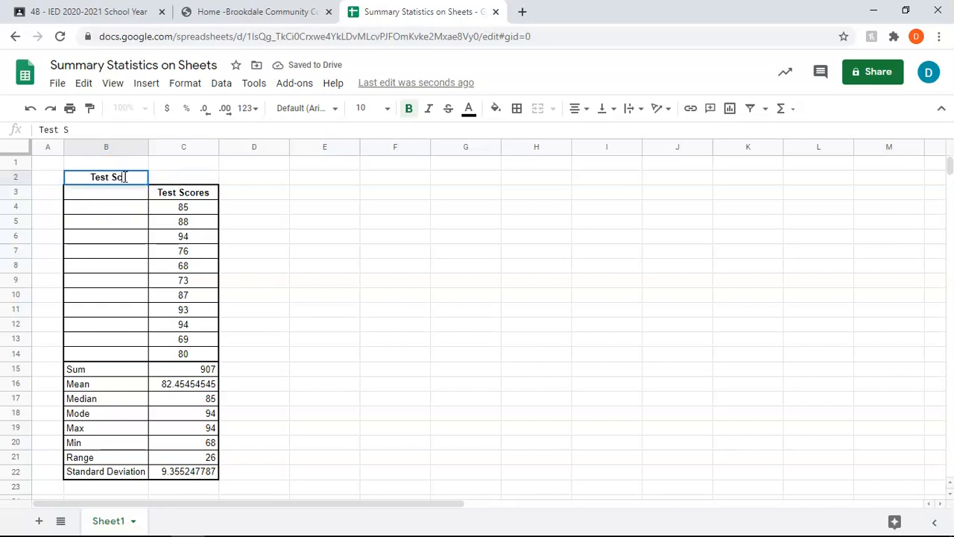
pyautogui.write('Test Score Statistic')
pyautogui.click(321, 321)
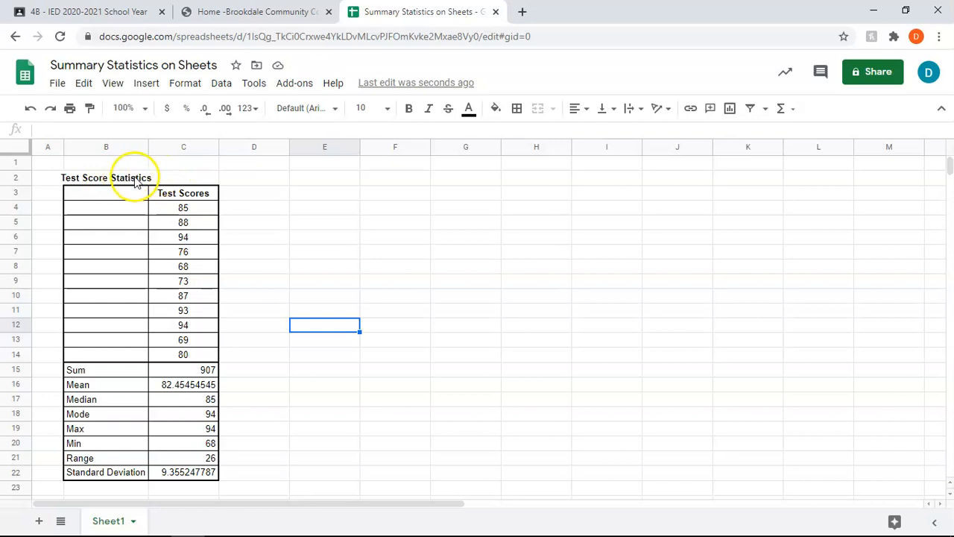
# Merge B2:C2 and format the title as italic at font size 14.
pyautogui.moveTo(129, 181); pyautogui.dragTo(165, 182)
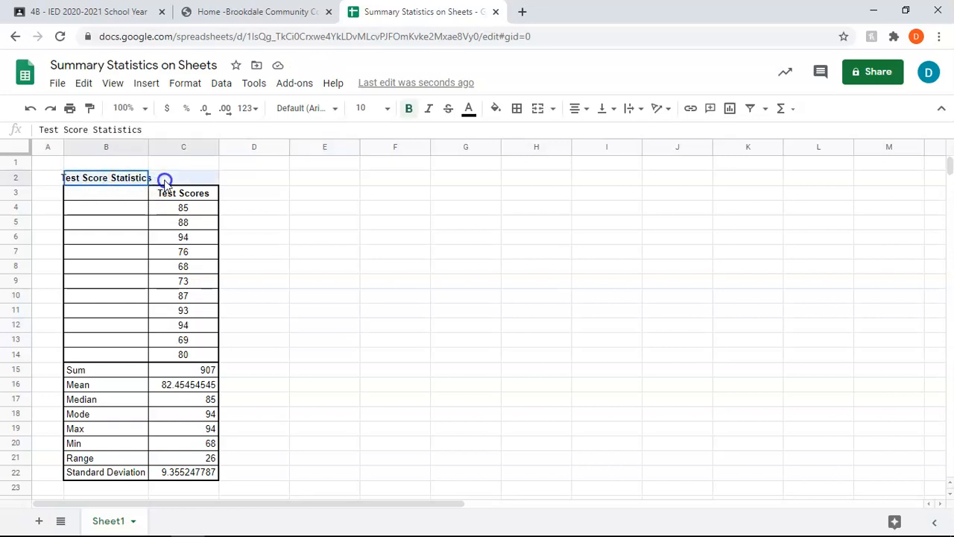
pyautogui.click(538, 110)
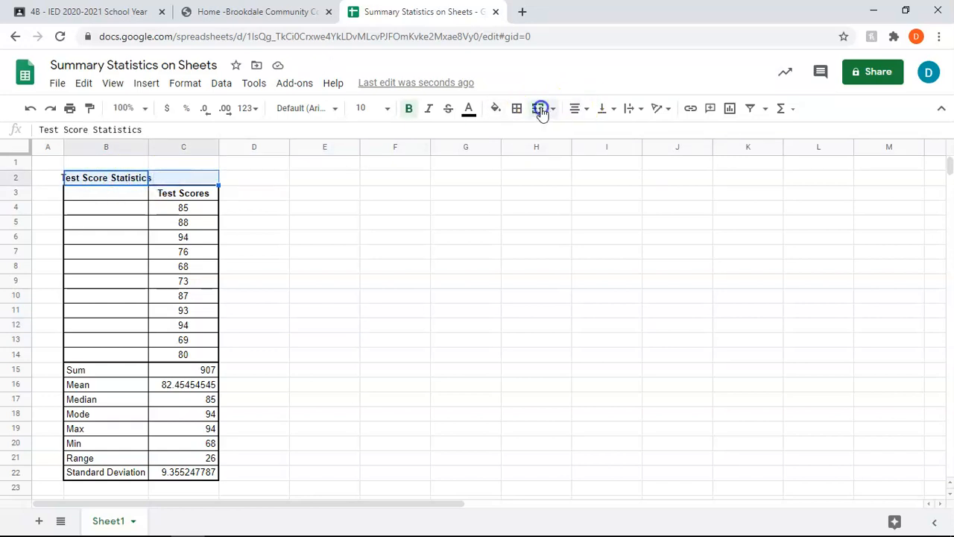
pyautogui.click(429, 112)
pyautogui.click(386, 108)
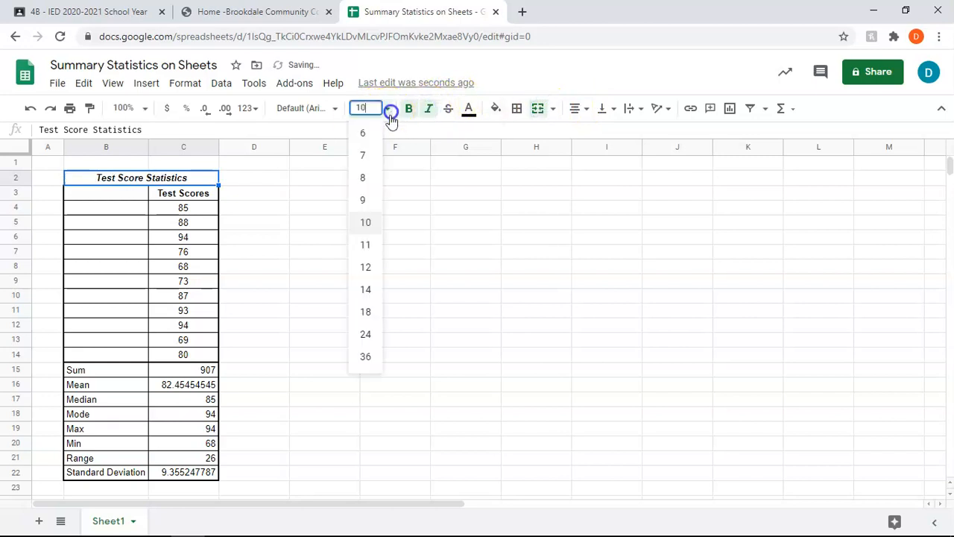
pyautogui.click(367, 290)
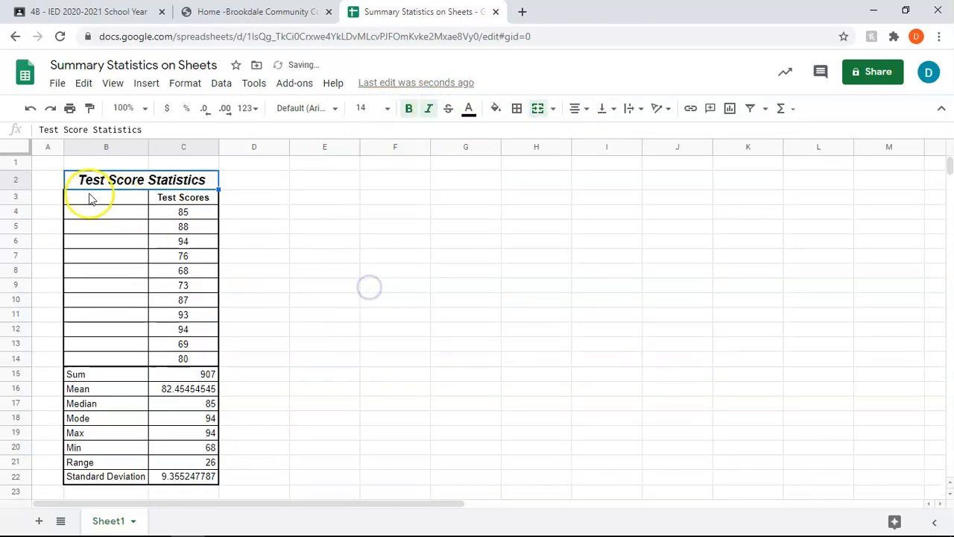
# Enlarge row 2 to several times its height and try top and bottom vertical alignment on the title.
pyautogui.click(584, 110)
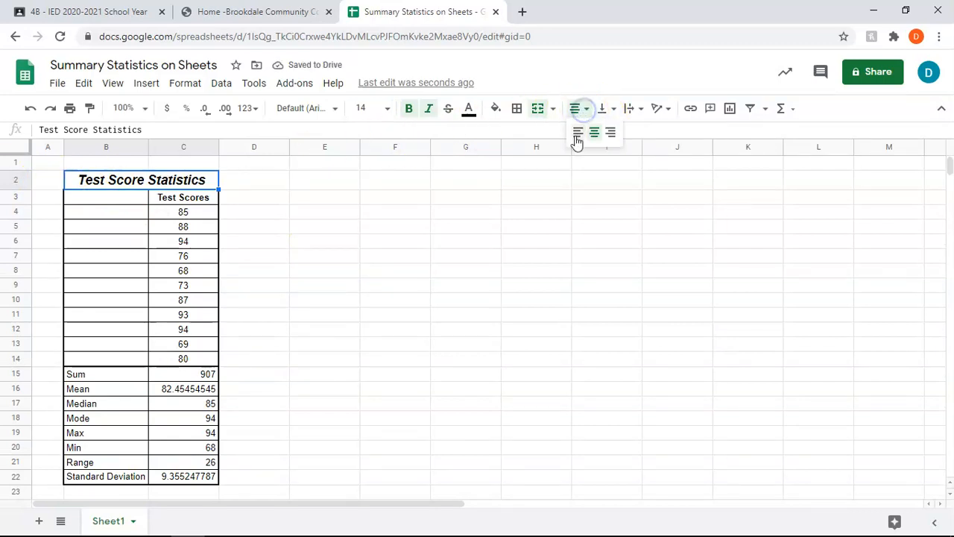
pyautogui.click(608, 110)
pyautogui.click(608, 110)
pyautogui.moveTo(16, 234); pyautogui.dragTo(18, 253)
pyautogui.click(606, 108)
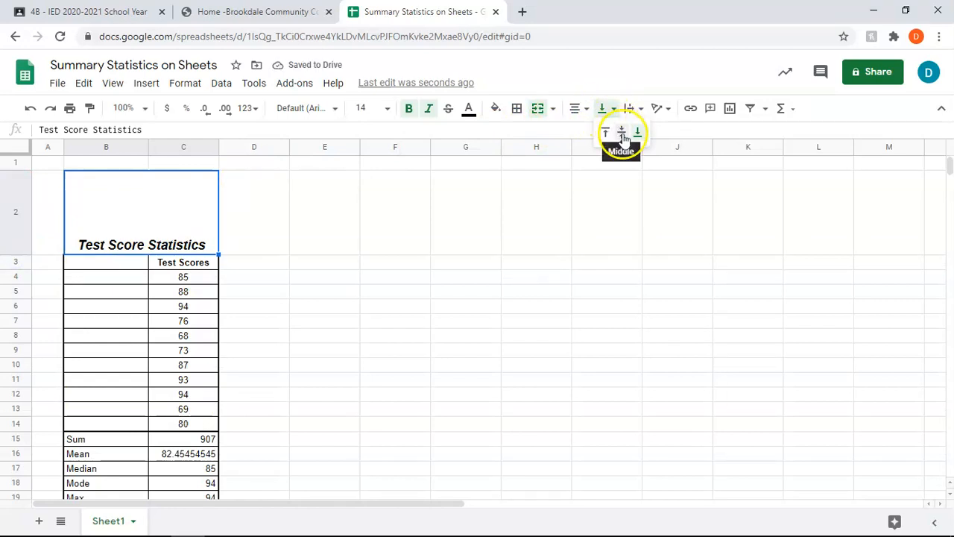
pyautogui.click(608, 134)
pyautogui.click(603, 109)
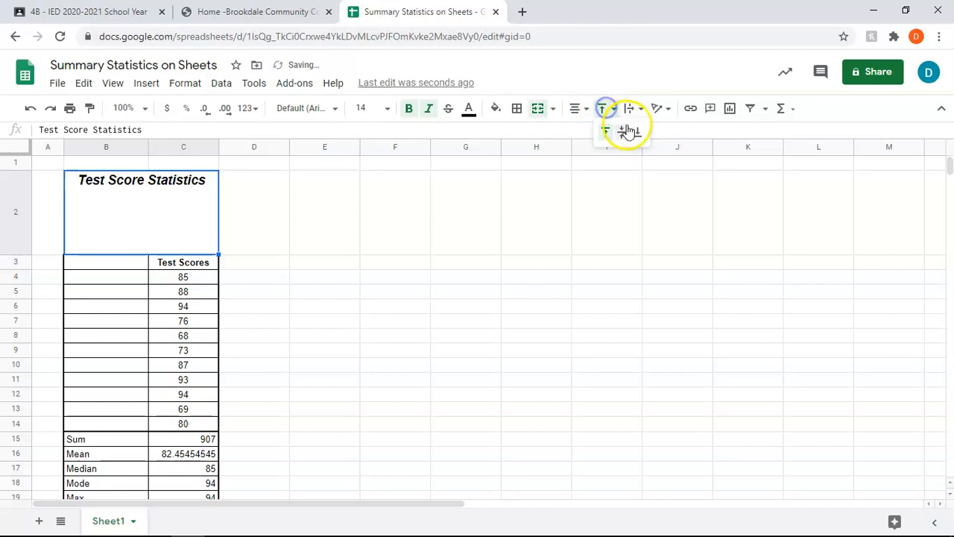
pyautogui.click(637, 130)
# Vertically align the title to the middle and reduce row 2 to slightly taller than the text.
pyautogui.click(606, 110)
pyautogui.click(622, 131)
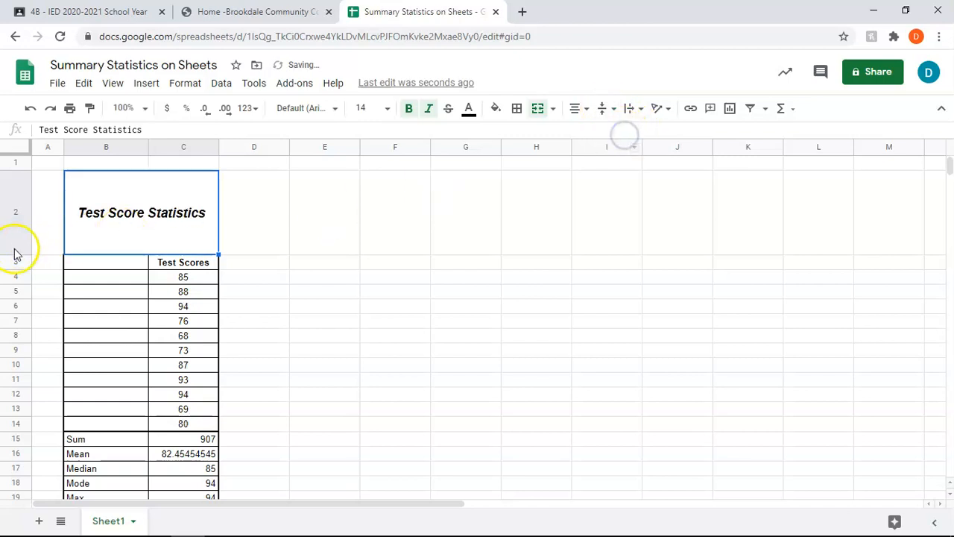
pyautogui.moveTo(18, 255); pyautogui.dragTo(19, 195)
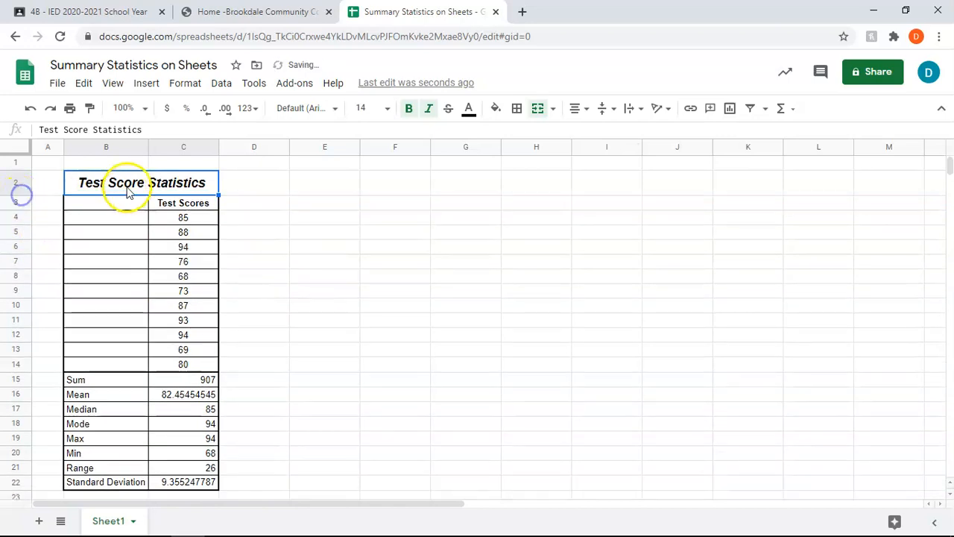
pyautogui.click(344, 263)
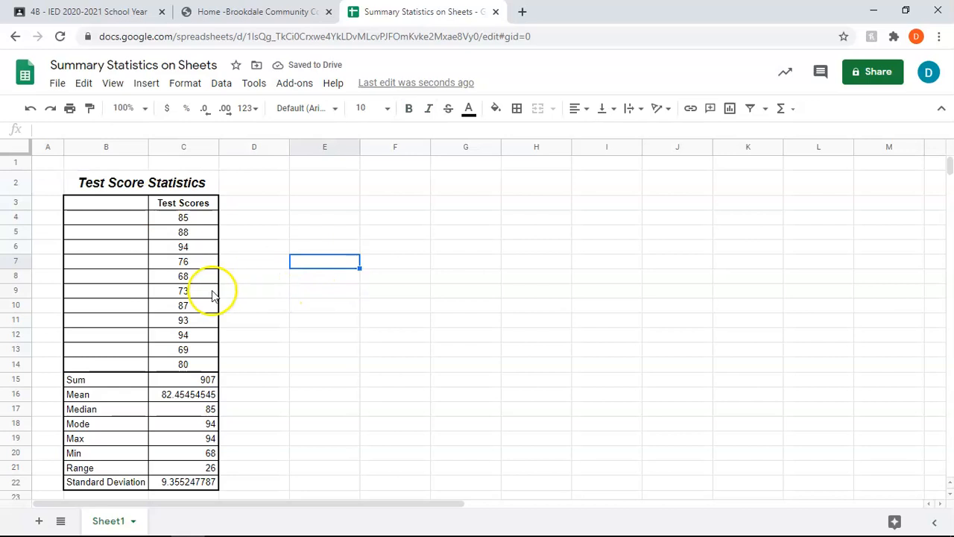
# Fill the statistics values in C15:C22 with yellow.
pyautogui.click(179, 385)
pyautogui.moveTo(179, 393); pyautogui.dragTo(198, 479)
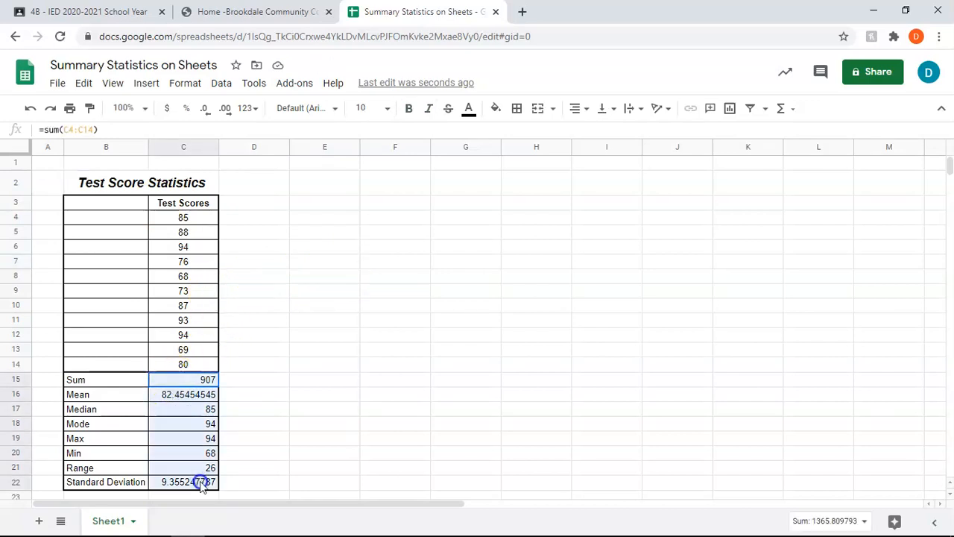
pyautogui.click(495, 108)
pyautogui.click(547, 176)
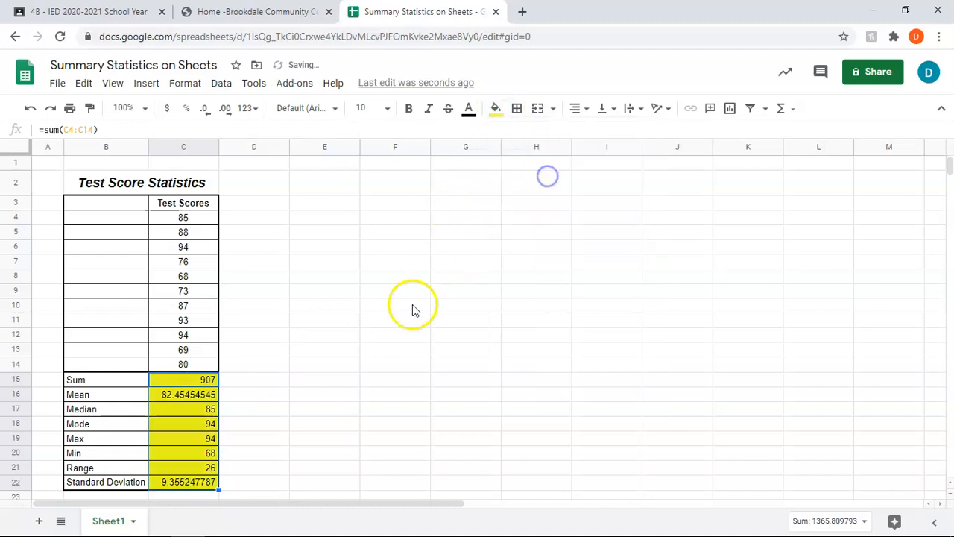
pyautogui.click(398, 319)
# Bold the labels in B15:B22 and resize column B to just fit the Standard Deviation label.
pyautogui.moveTo(112, 381); pyautogui.dragTo(132, 481)
pyautogui.click(417, 109)
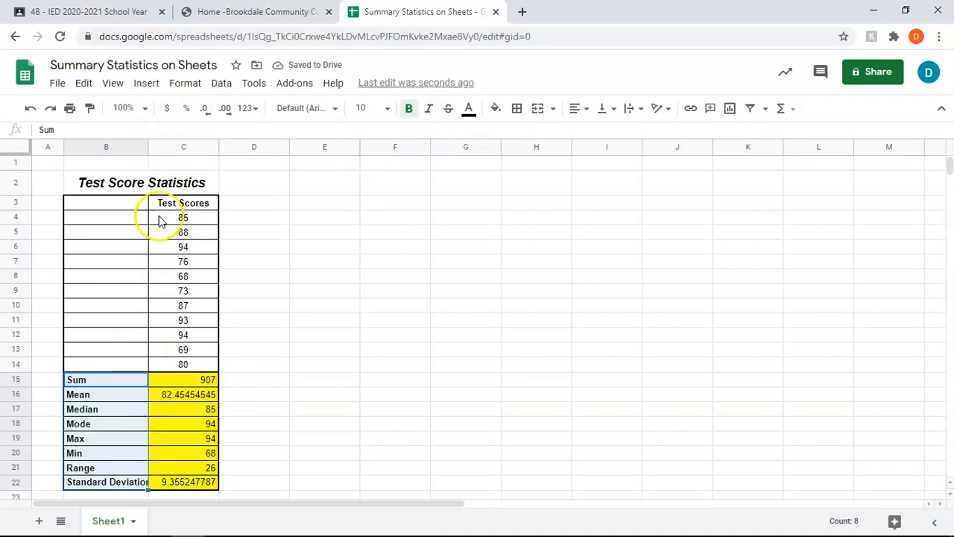
pyautogui.doubleClick(147, 147)
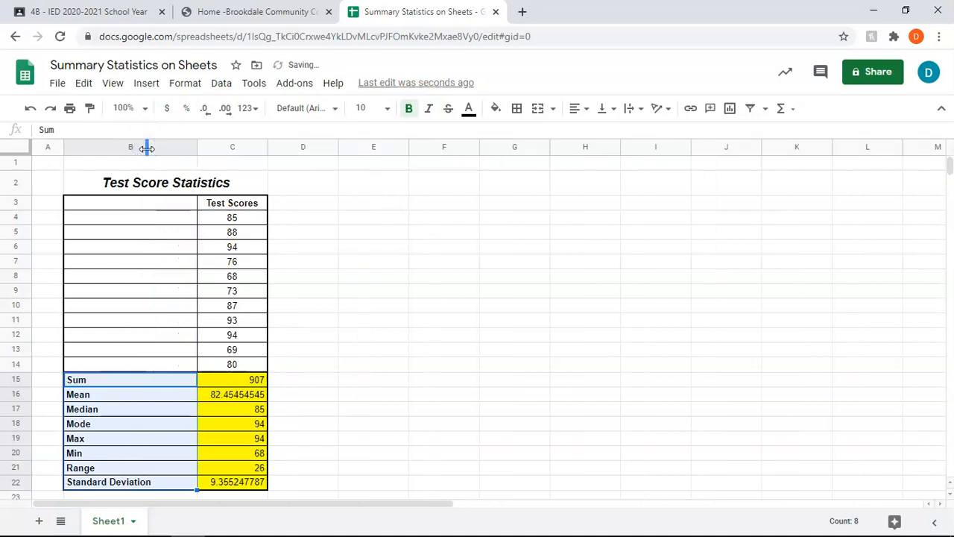
pyautogui.moveTo(196, 147); pyautogui.dragTo(159, 151)
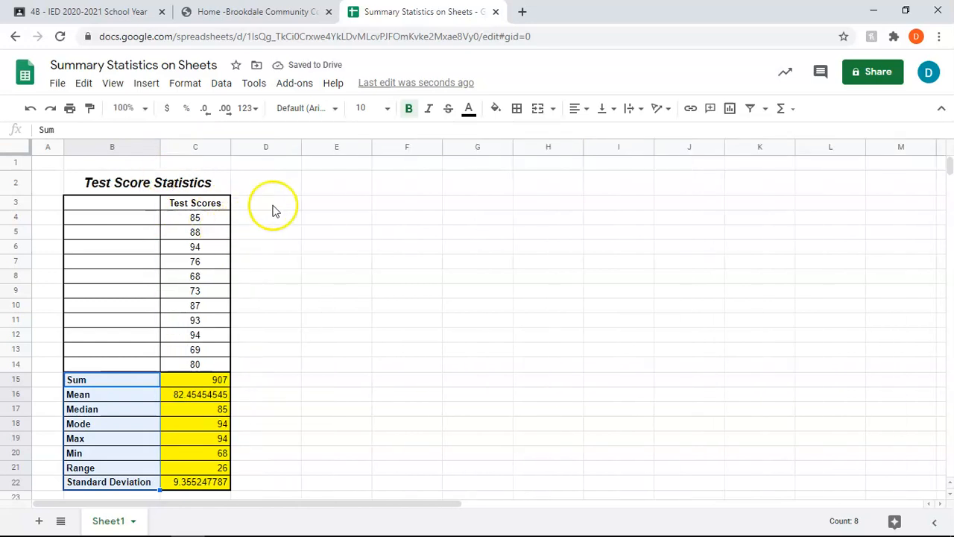
# Add a medium-weight outer border around the merged title cell and make its bottom edge a double line.
pyautogui.click(116, 186)
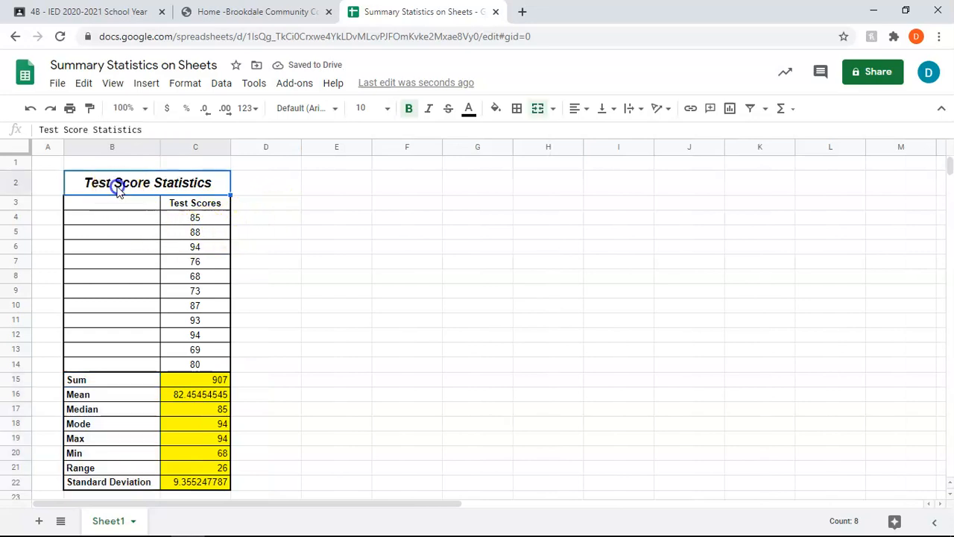
pyautogui.click(516, 111)
pyautogui.click(598, 137)
pyautogui.click(581, 158)
pyautogui.click(621, 157)
pyautogui.click(663, 263)
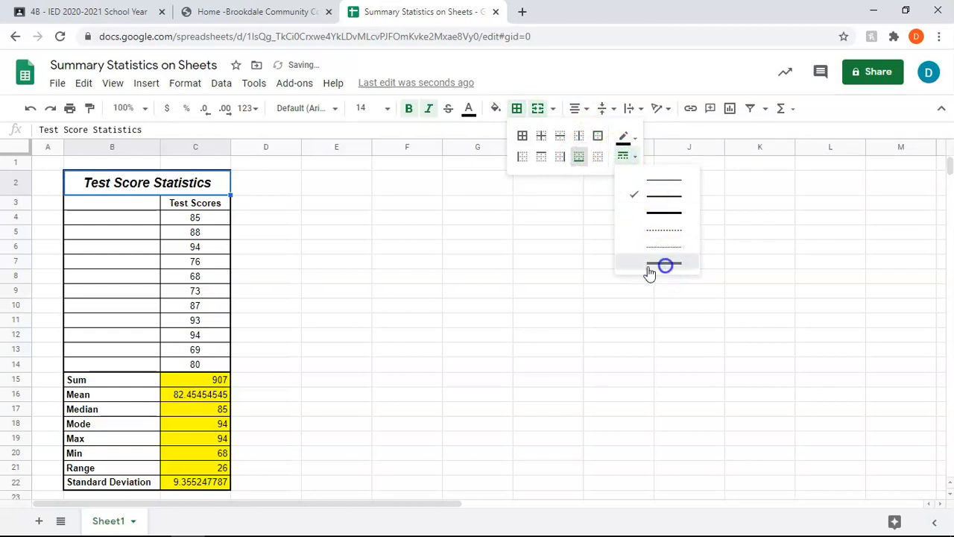
pyautogui.click(491, 290)
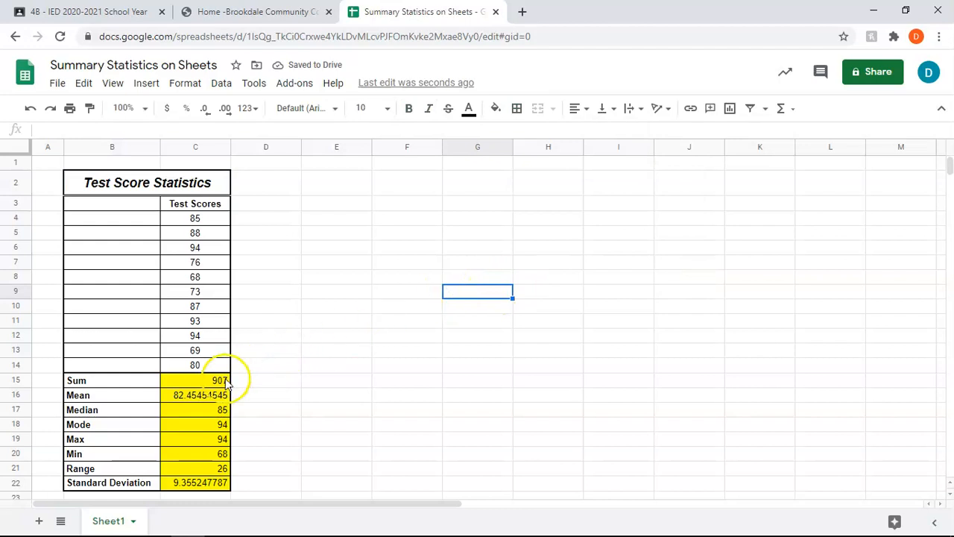
# Reduce the mean in C16 and the standard deviation in C22 to one decimal place.
pyautogui.click(214, 400)
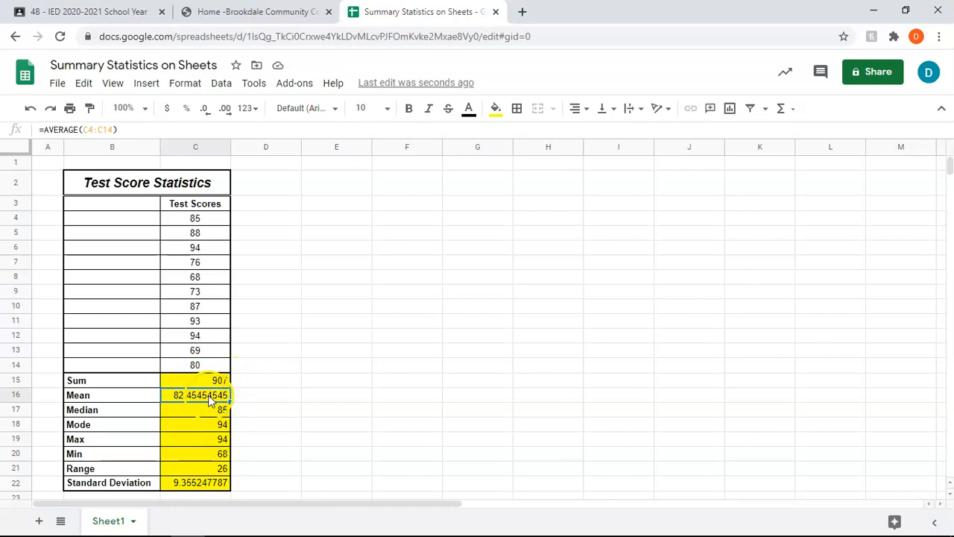
pyautogui.click(206, 109)
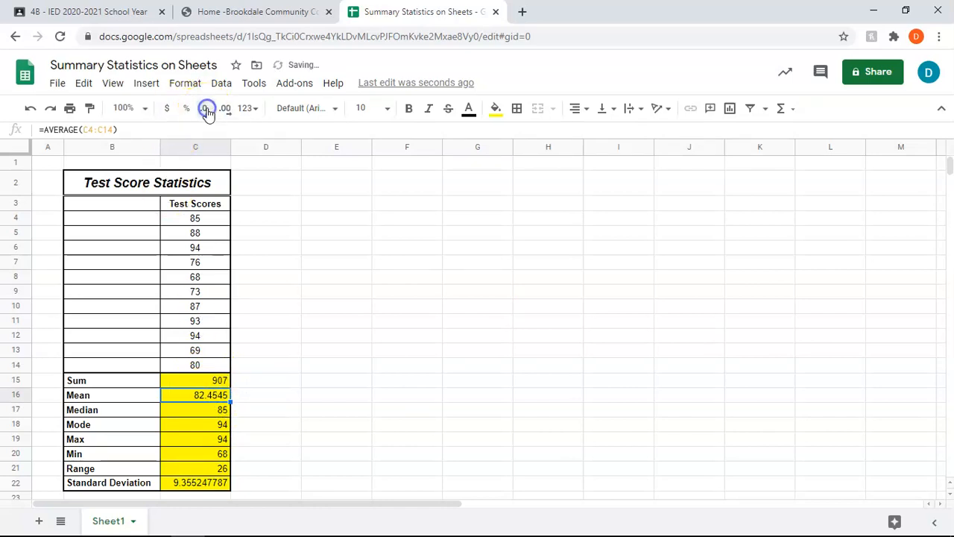
pyautogui.click(206, 110)
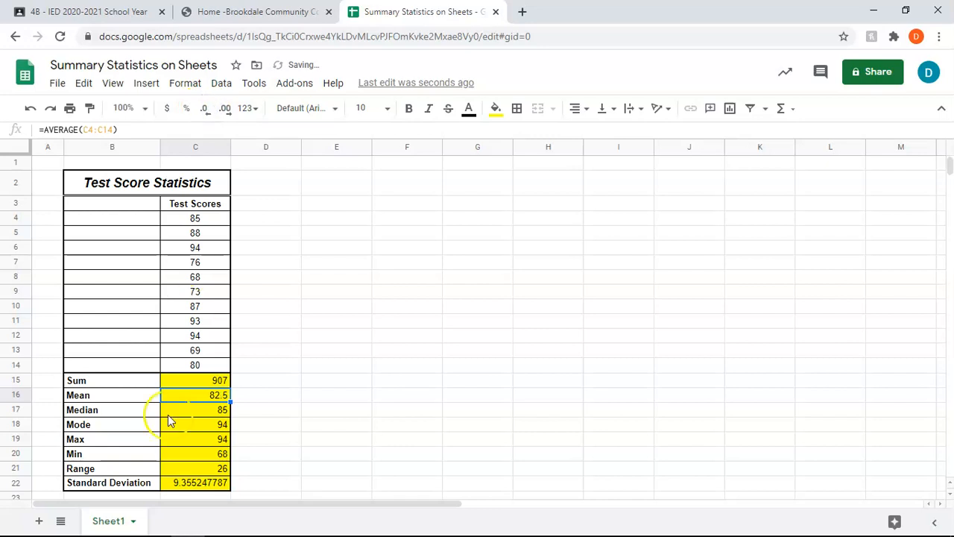
pyautogui.click(187, 482)
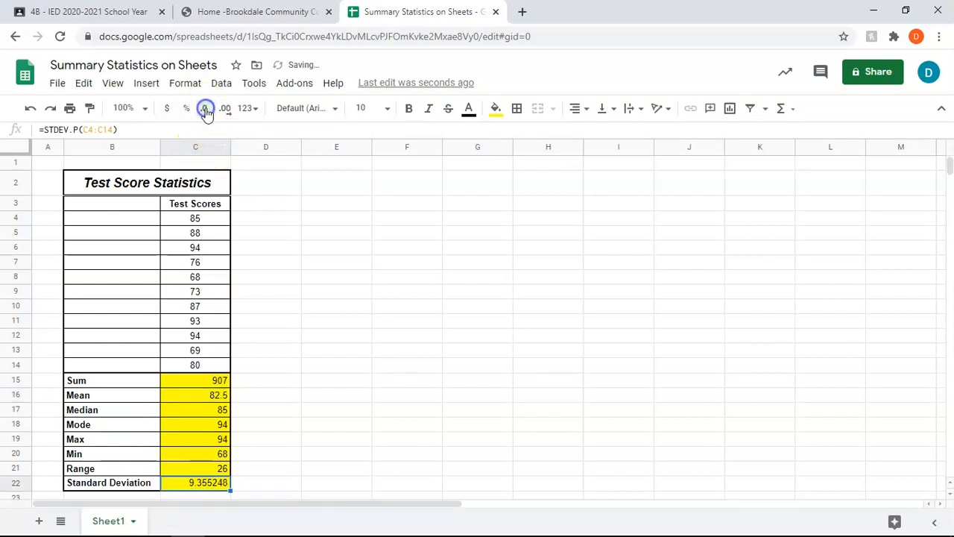
pyautogui.click(300, 277)
# Center the statistics labels and values in B15:C22 horizontally.
pyautogui.moveTo(146, 383); pyautogui.dragTo(216, 484)
pyautogui.click(578, 108)
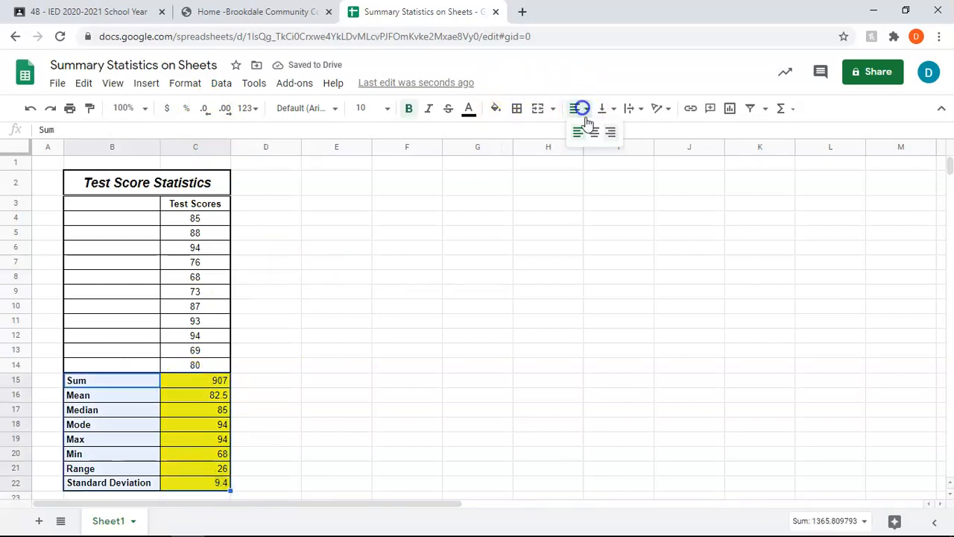
pyautogui.click(594, 132)
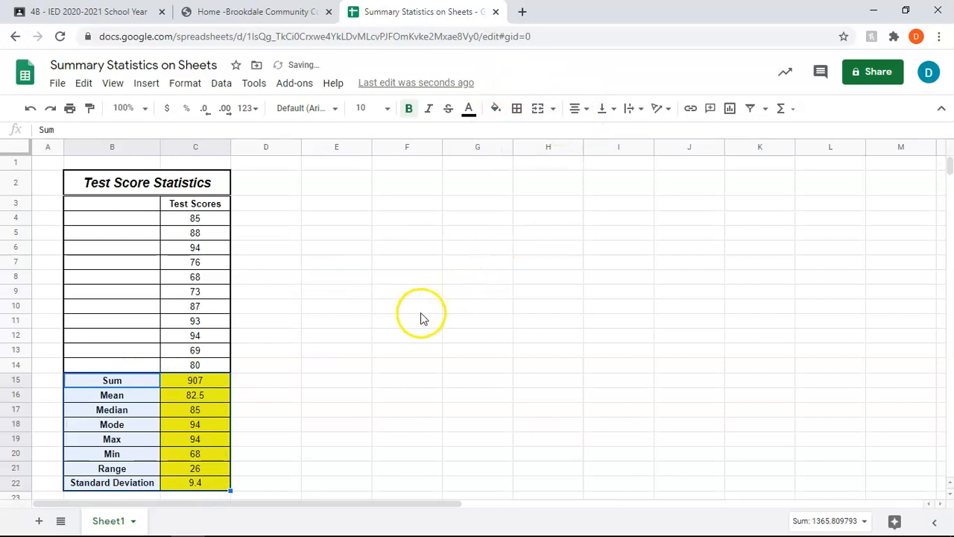
pyautogui.click(317, 353)
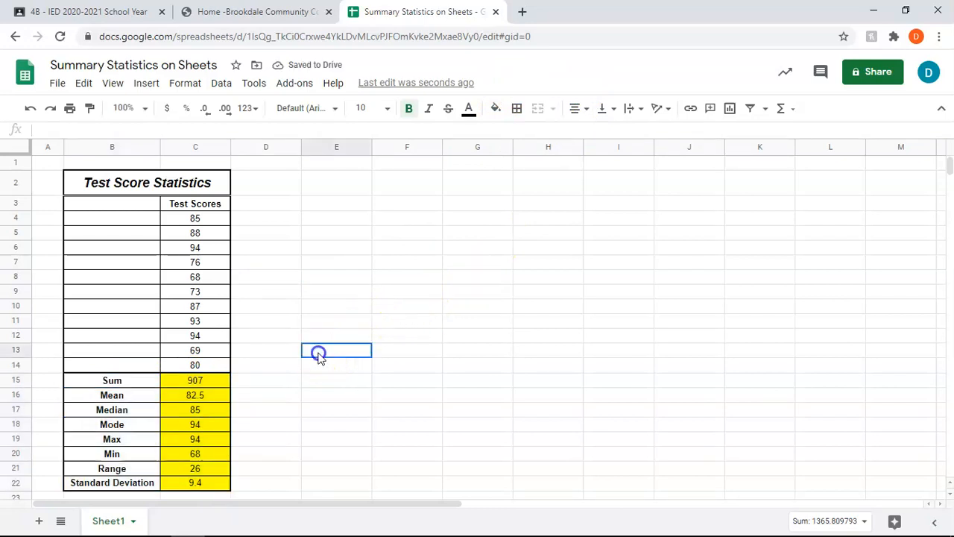
# Try merging all of B3:C14 into a single cell, and undo the merge.
pyautogui.moveTo(132, 221); pyautogui.dragTo(184, 224)
pyautogui.moveTo(176, 367); pyautogui.dragTo(119, 203)
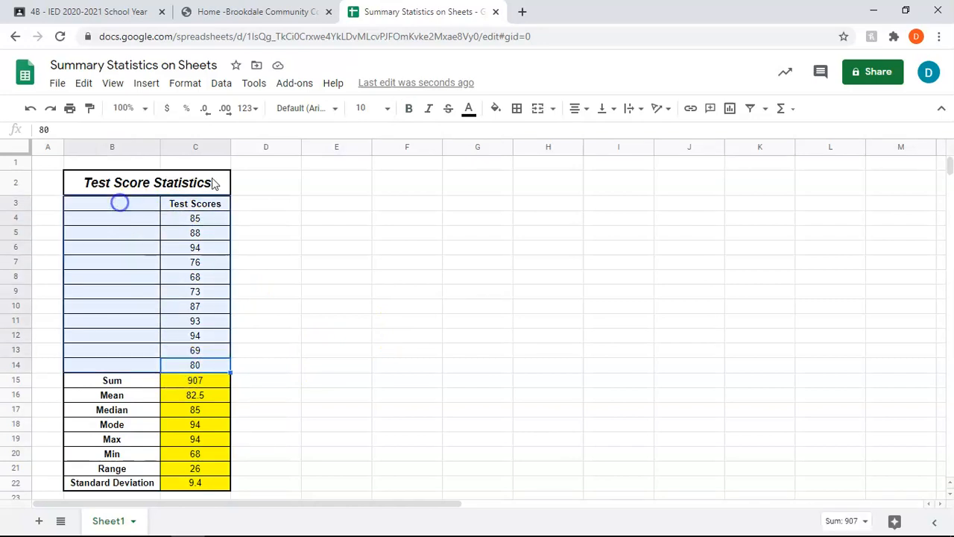
pyautogui.click(539, 110)
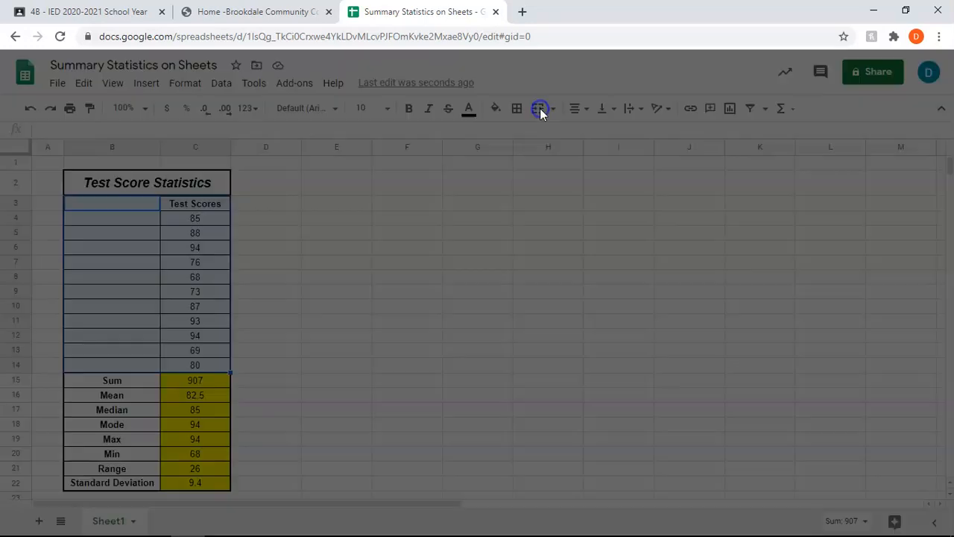
pyautogui.click(641, 327)
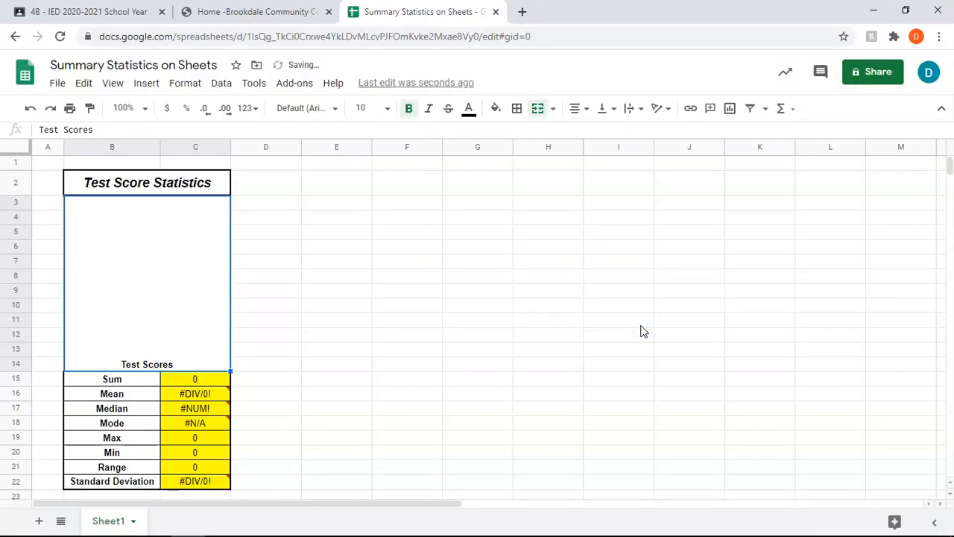
pyautogui.hotkey('ctrl', 'z')
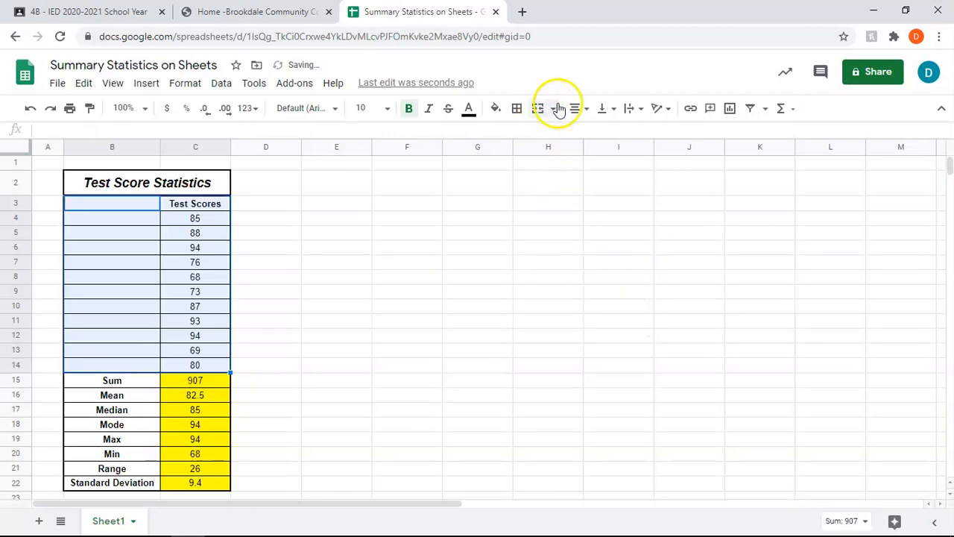
# Try merging B3:C14 horizontally row by row, check the effect on the mean formula, and undo the merge.
pyautogui.click(558, 109)
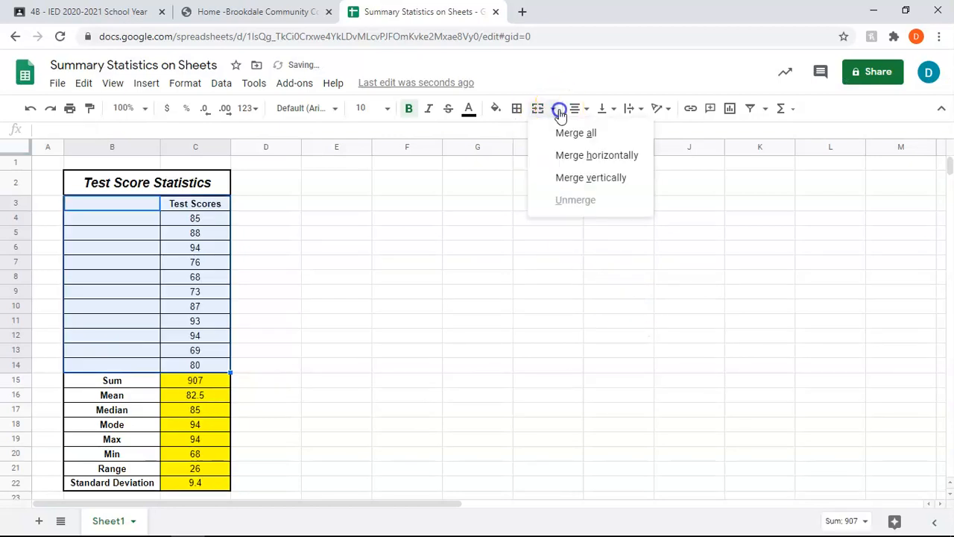
pyautogui.click(585, 157)
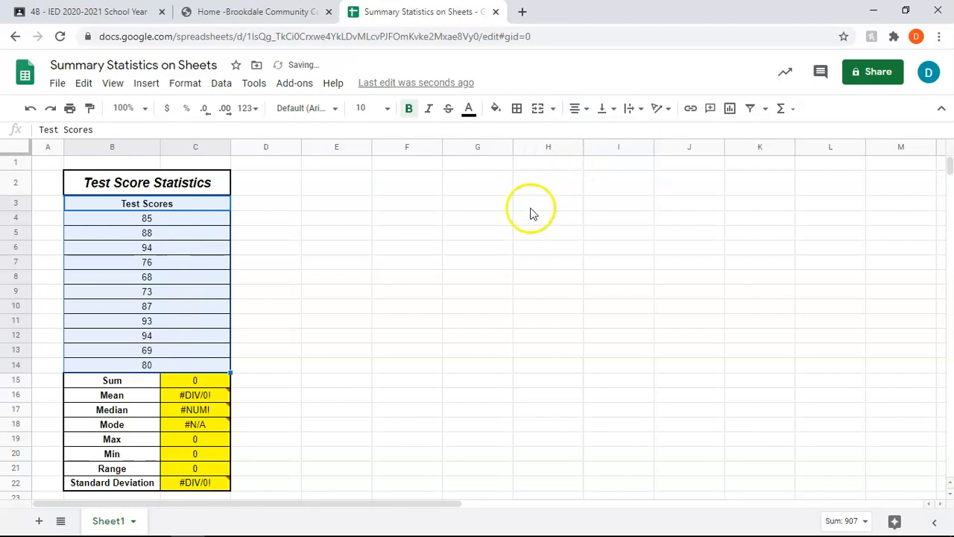
pyautogui.moveTo(194, 400)
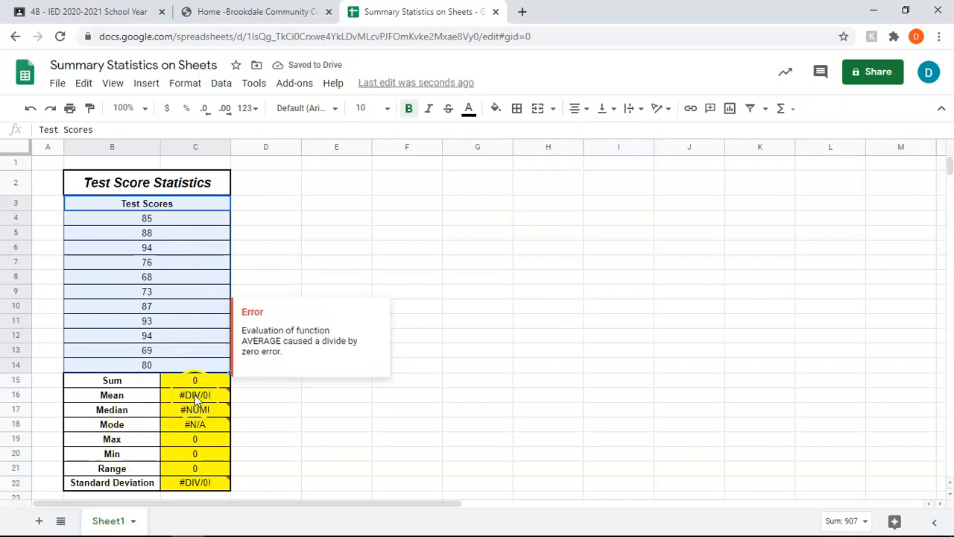
pyautogui.hotkey('ctrl', 'z')
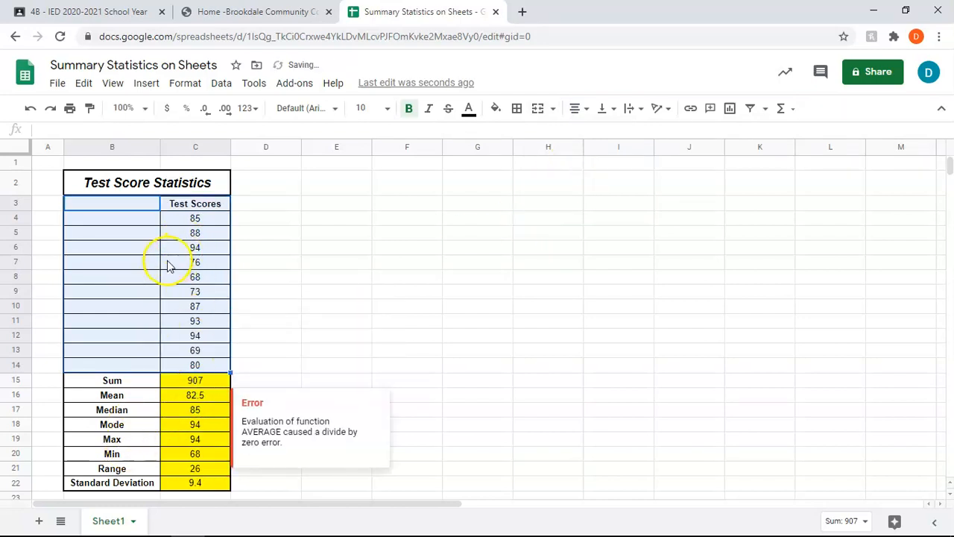
pyautogui.click(190, 262)
pyautogui.moveTo(148, 204); pyautogui.dragTo(128, 367)
pyautogui.click(537, 108)
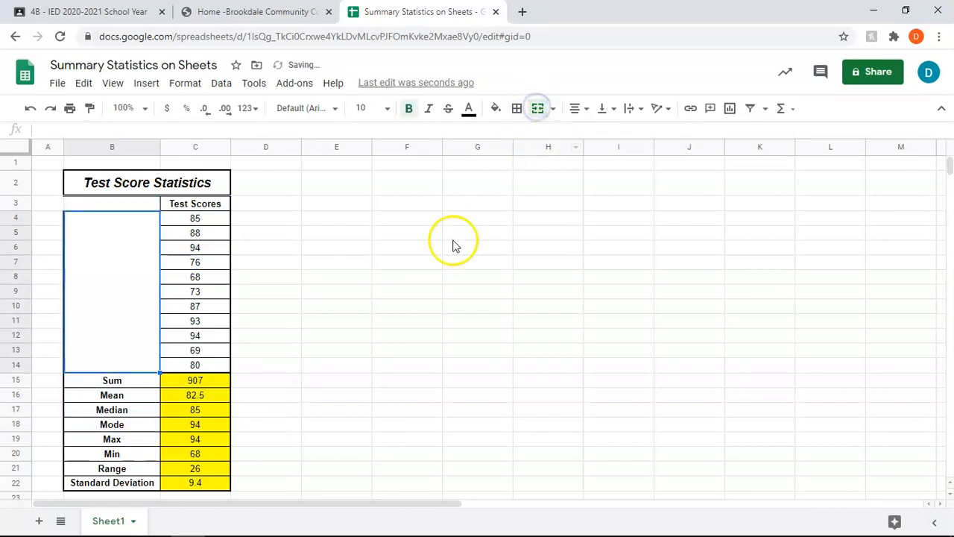
pyautogui.hotkey('ctrl', 'z')
# Merge the empty cells B3:B14 beside the test scores into a single cell.
pyautogui.moveTo(149, 205); pyautogui.dragTo(151, 364)
pyautogui.click(536, 108)
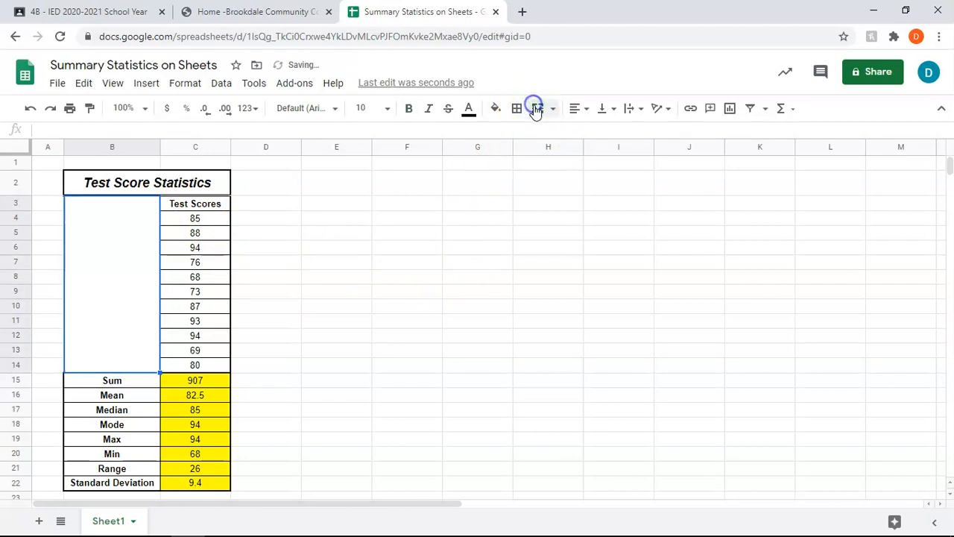
pyautogui.click(401, 322)
# Give the merged cell B3:B14 a medium-weight left border matching the table's outline.
pyautogui.click(151, 268)
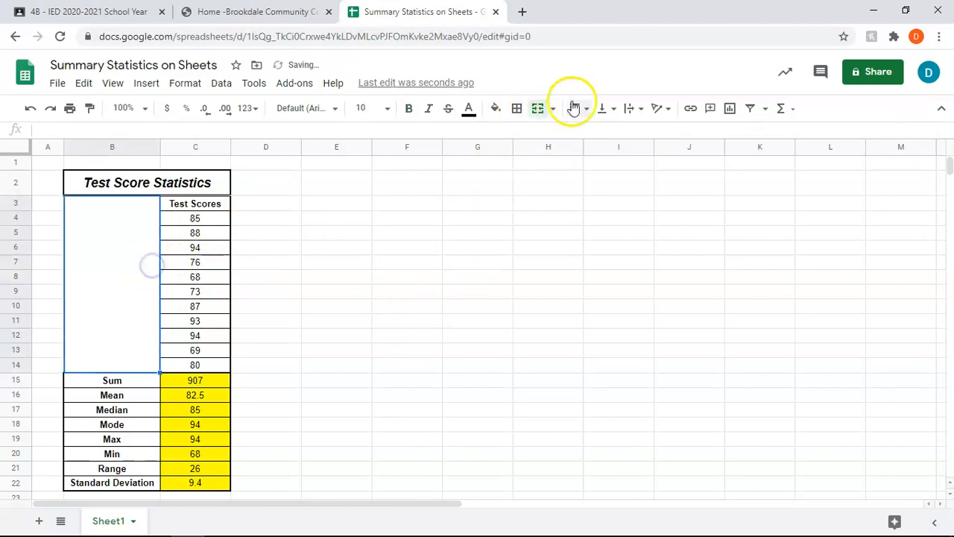
pyautogui.click(516, 108)
pyautogui.click(524, 157)
pyautogui.click(633, 156)
pyautogui.click(649, 193)
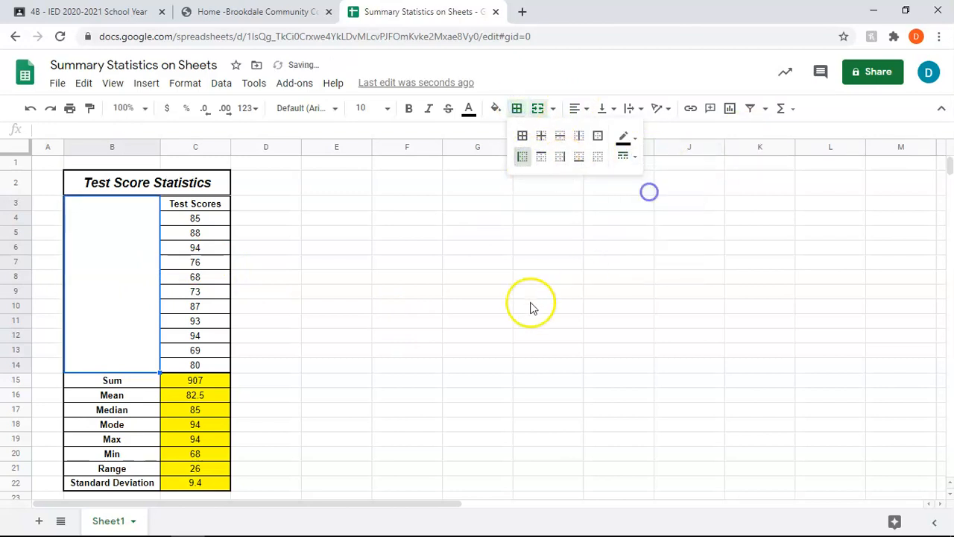
pyautogui.click(521, 307)
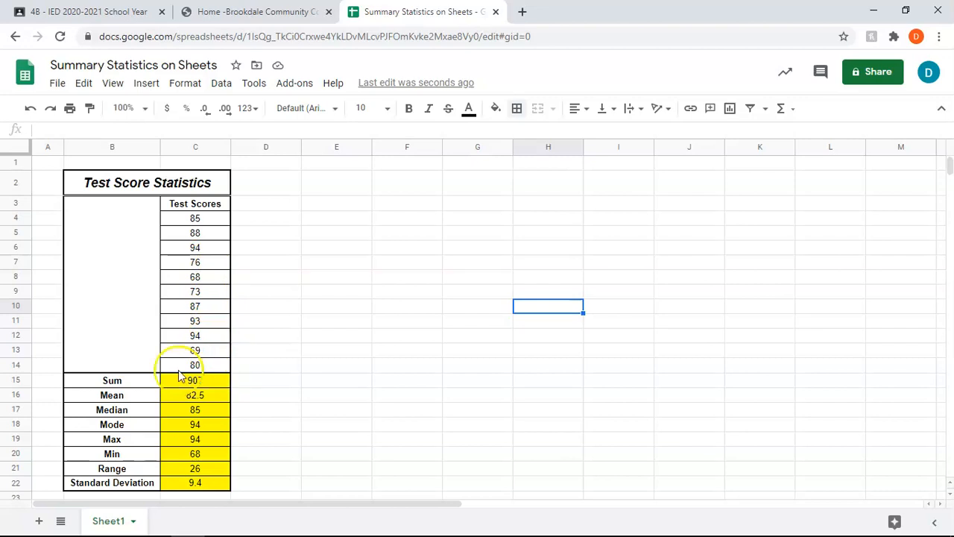
# Copy the whole statistics table B2:C22 and paste the duplicate starting at E2.
pyautogui.click(98, 185)
pyautogui.moveTo(131, 239); pyautogui.dragTo(209, 481)
pyautogui.hotkey('ctrl', 'c')
pyautogui.click(313, 187)
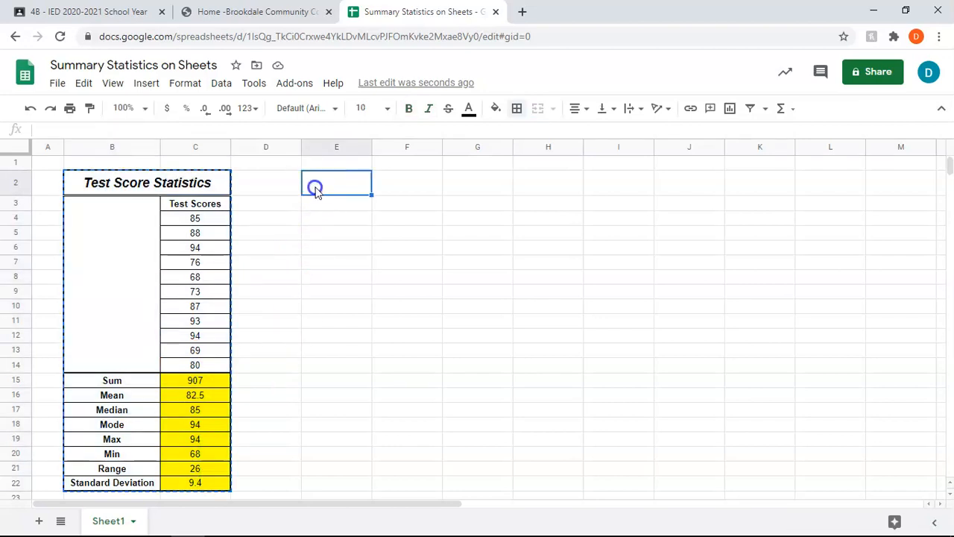
pyautogui.hotkey('ctrl', 'v')
pyautogui.click(510, 274)
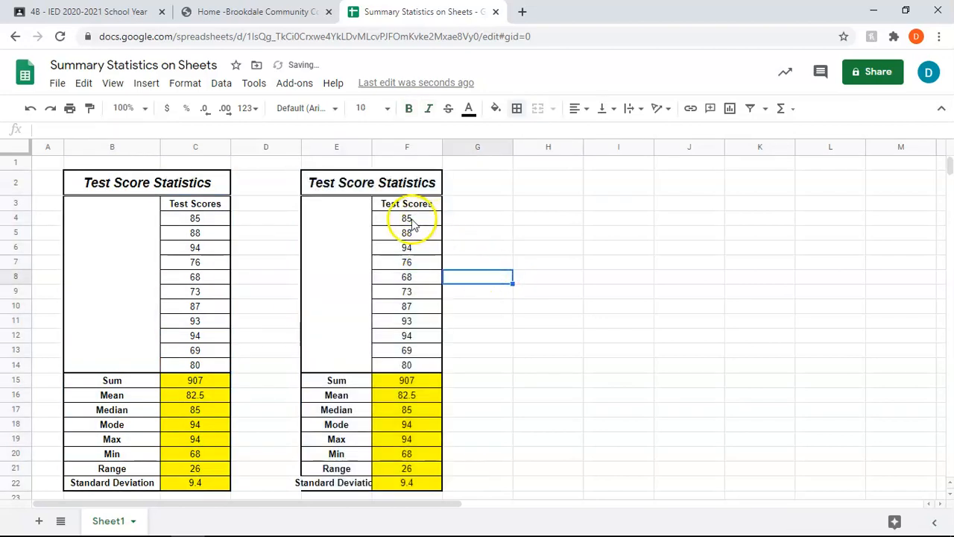
# Replace the scores in F4:F8 of the copied table with 90, 31, 45, 34 and 6.
pyautogui.click(416, 220)
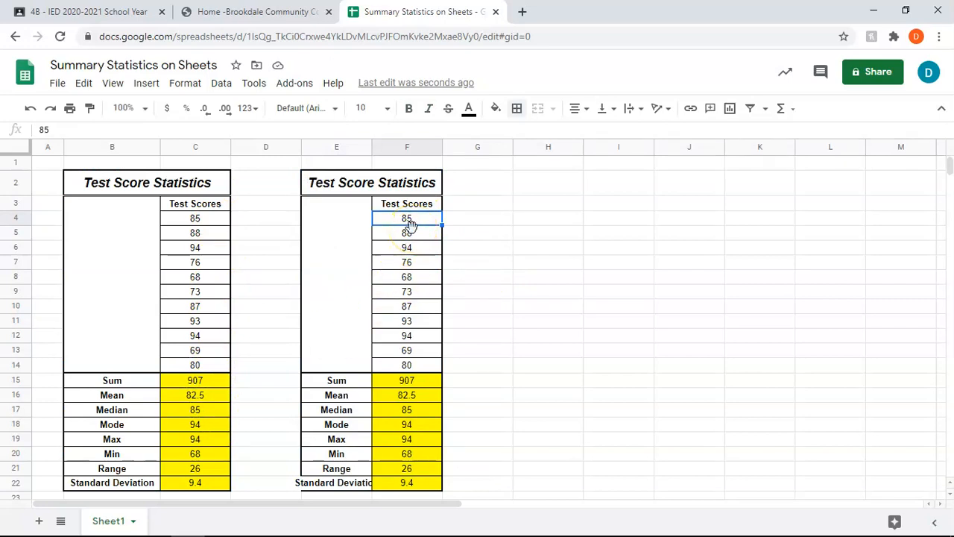
pyautogui.write('90')
pyautogui.press('Return')
pyautogui.write('31')
pyautogui.press('Return')
pyautogui.write('45')
pyautogui.press('Return')
pyautogui.write('34')
pyautogui.press('Return')
pyautogui.write('6')
pyautogui.press('Return')
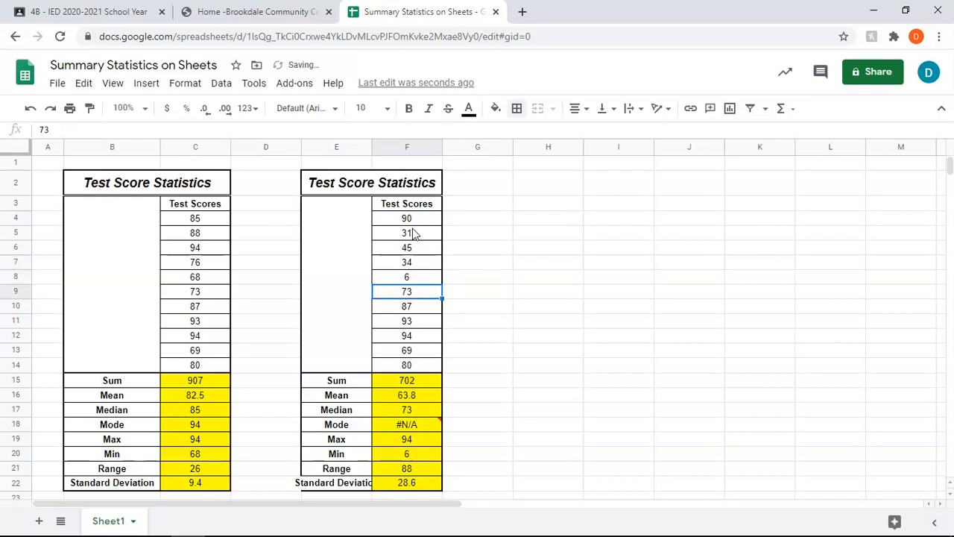
# Check the error on the copied table's mode, and set F9 to 6 and F10 to 90.
pyautogui.moveTo(418, 431)
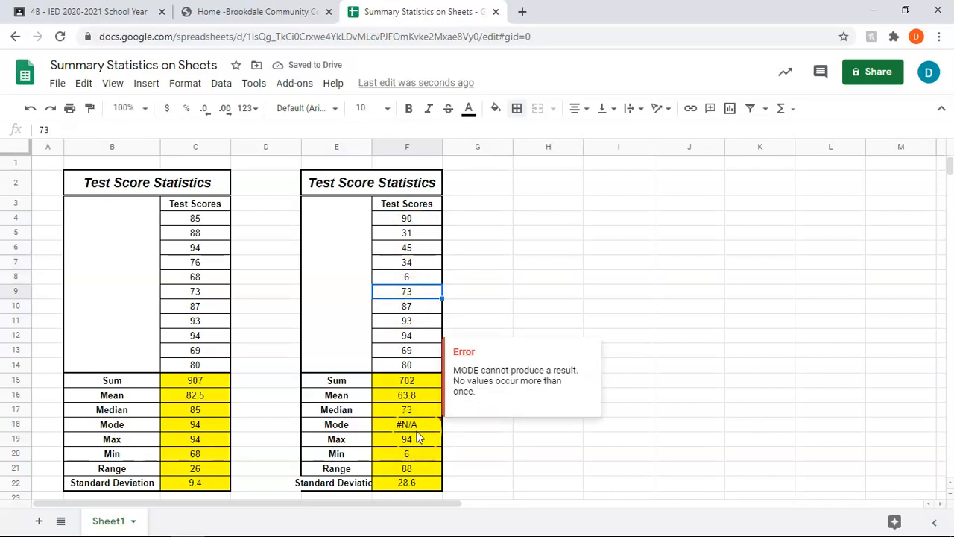
pyautogui.write('6')
pyautogui.press('Return')
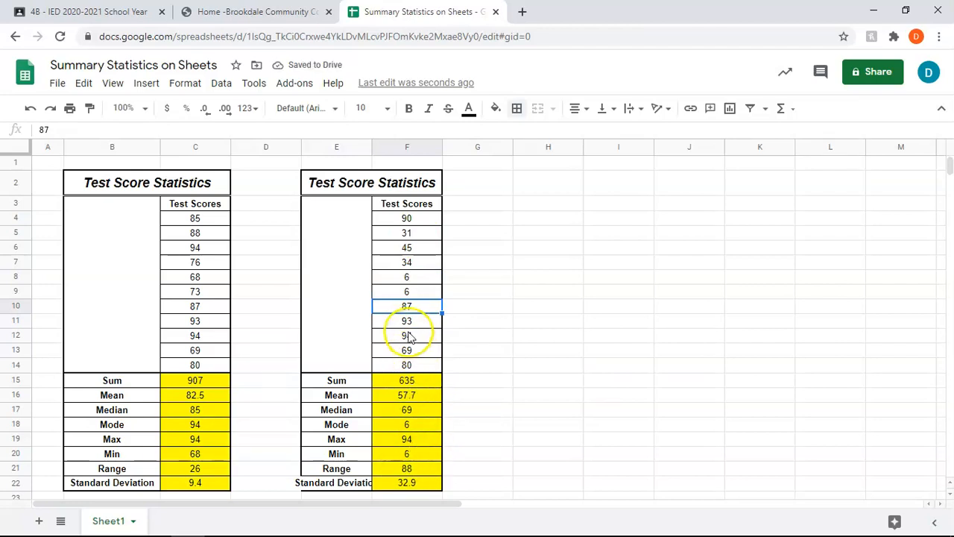
pyautogui.write('90')
pyautogui.press('Return')
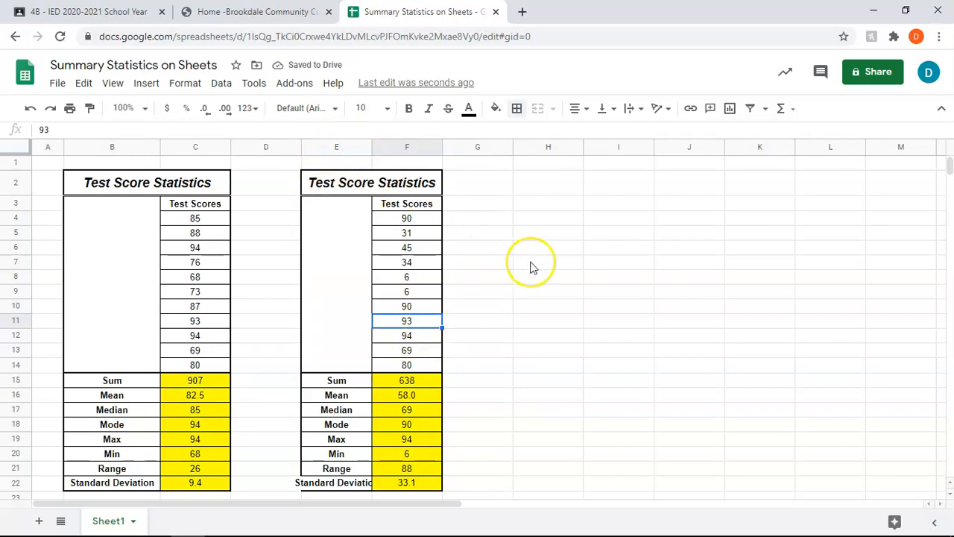
# Delete columns E and F containing the duplicate table.
pyautogui.moveTo(532, 267); pyautogui.dragTo(485, 248)
pyautogui.moveTo(352, 147); pyautogui.dragTo(418, 149)
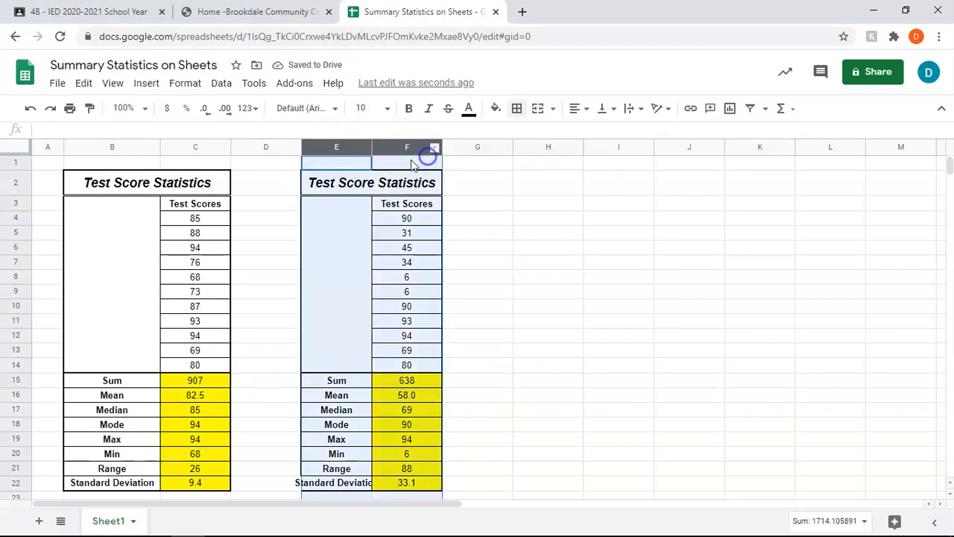
pyautogui.rightClick(406, 147)
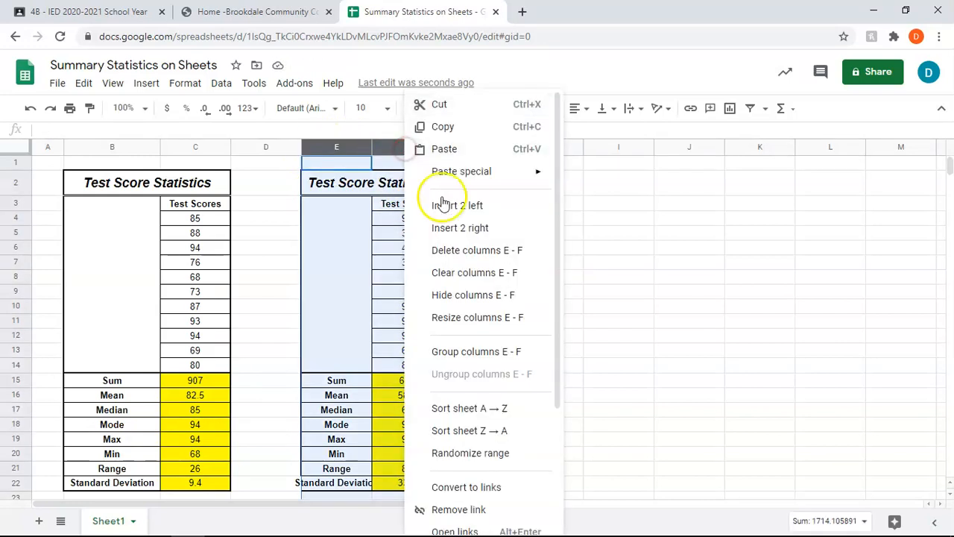
pyautogui.click(483, 252)
pyautogui.click(574, 268)
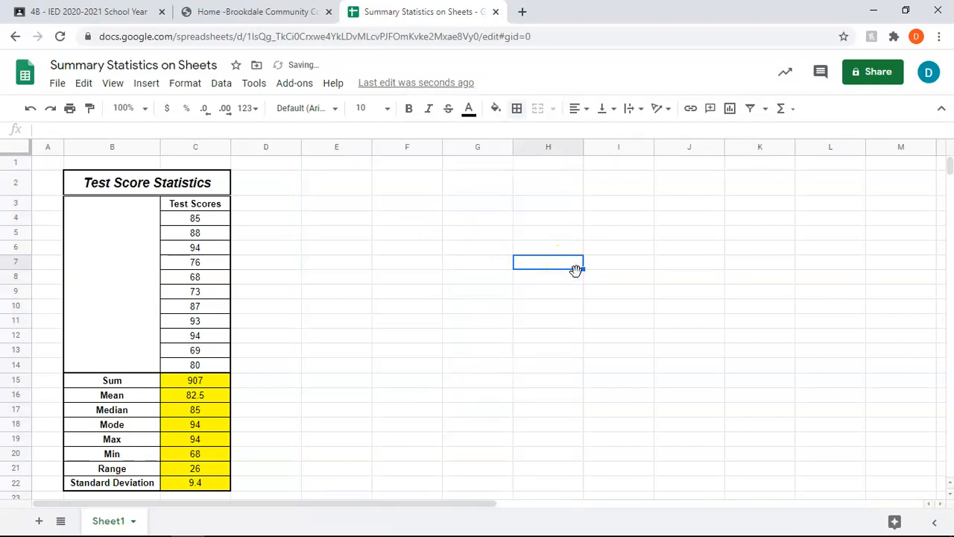